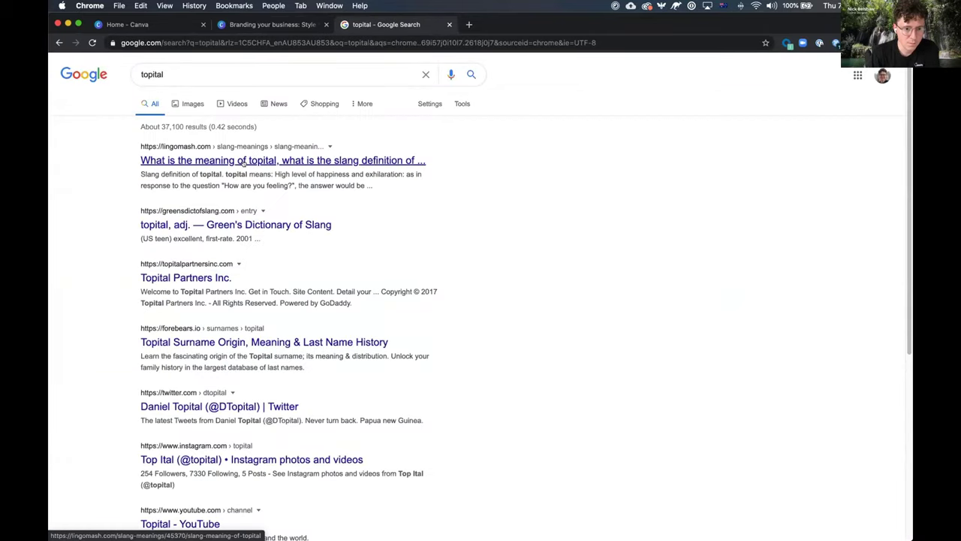
Correct the Google search query to toptal and run the search.
{"action": "left_click", "coordinate": [233, 225]}
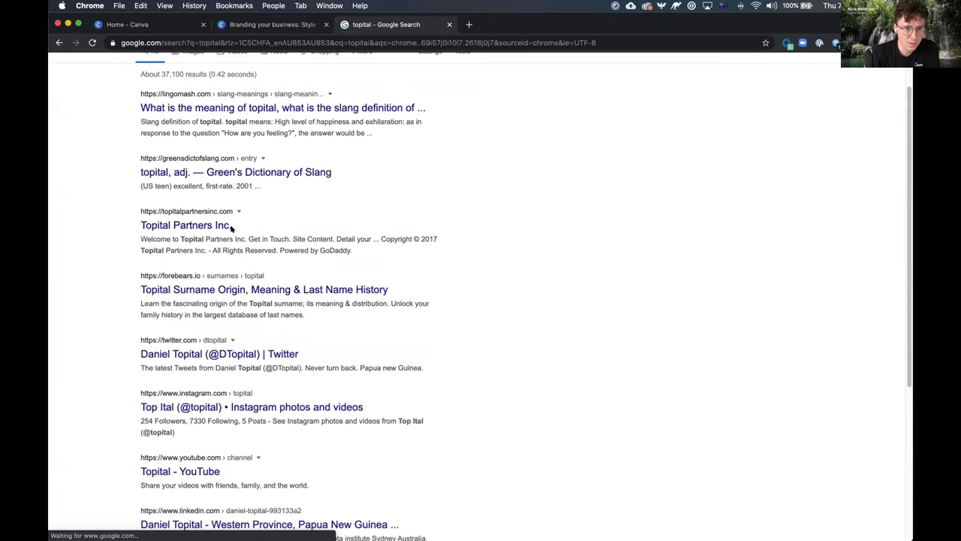
{"action": "left_click", "coordinate": [145, 74]}
{"action": "key", "text": "Delete"}
{"action": "key", "text": "Return"}
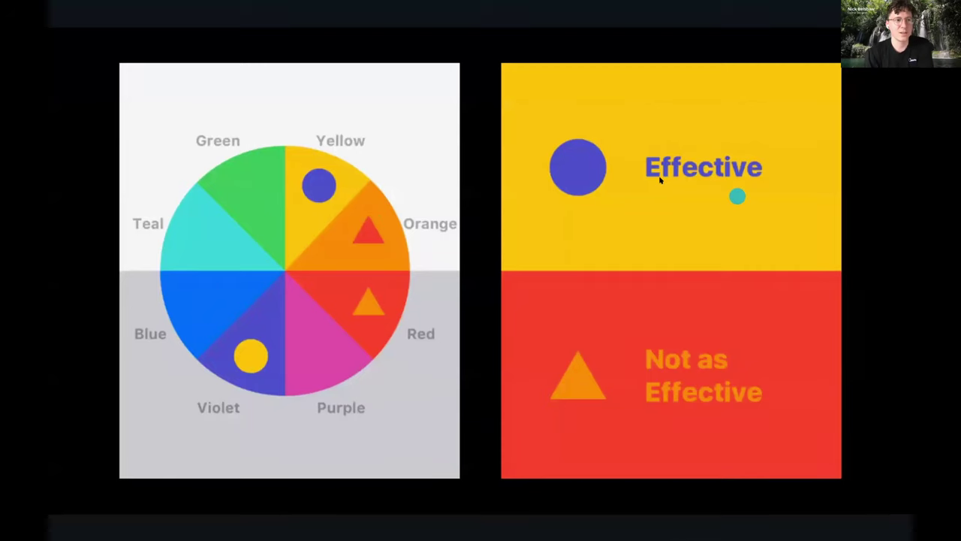
{"action": "left_click", "coordinate": [661, 180]}
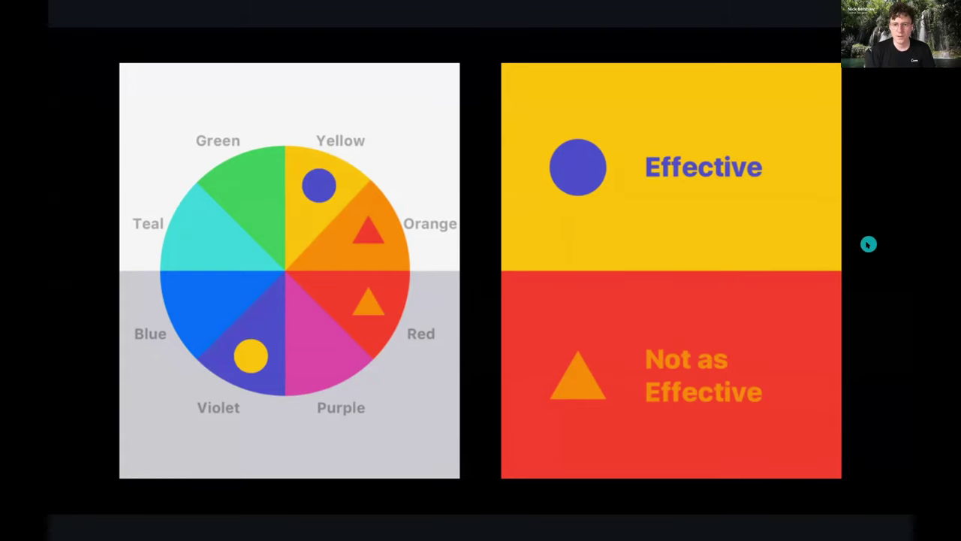
{"action": "key", "text": "Right"}
{"action": "key", "text": "Right"}
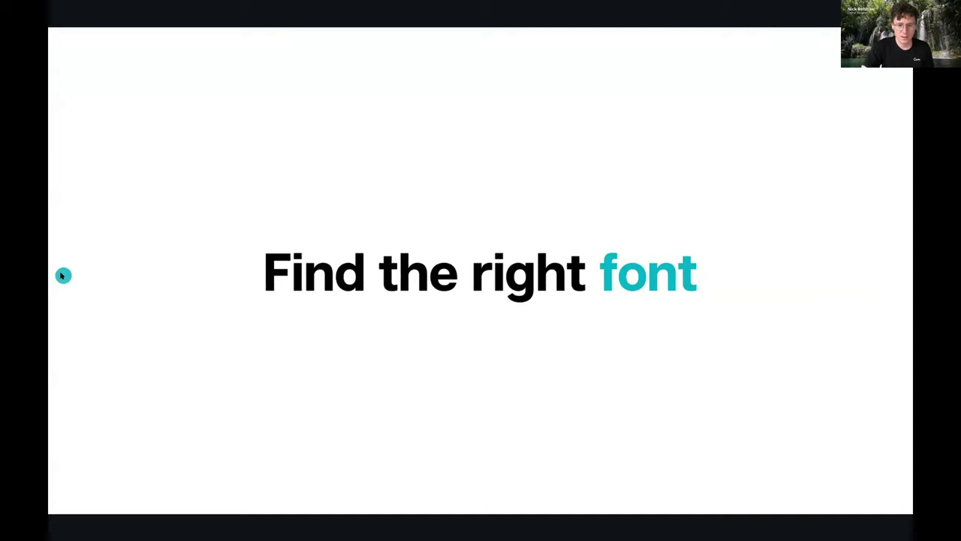
{"action": "key", "text": "Left"}
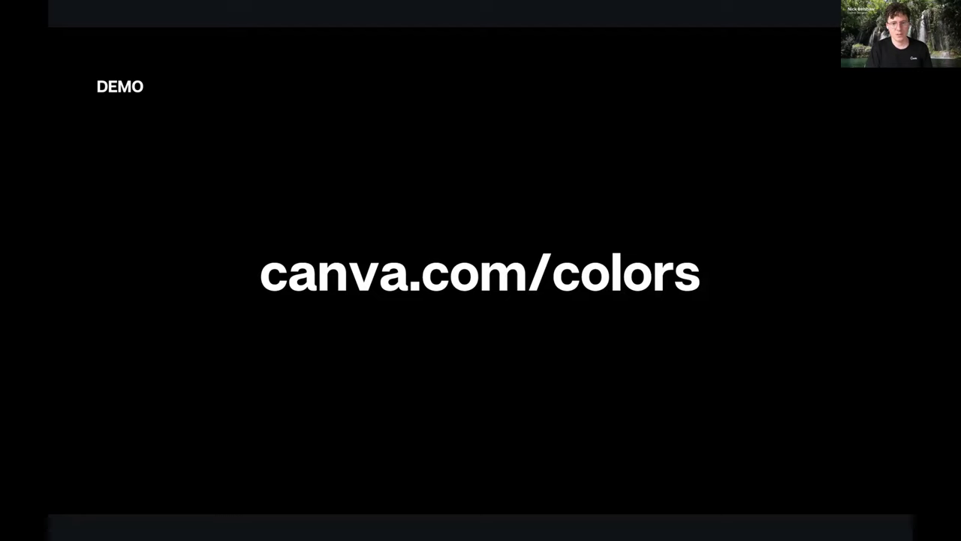
Switch to Chrome, go to canva.com/colors and open the Color wheel tool.
{"action": "key", "text": "ctrl+Left"}
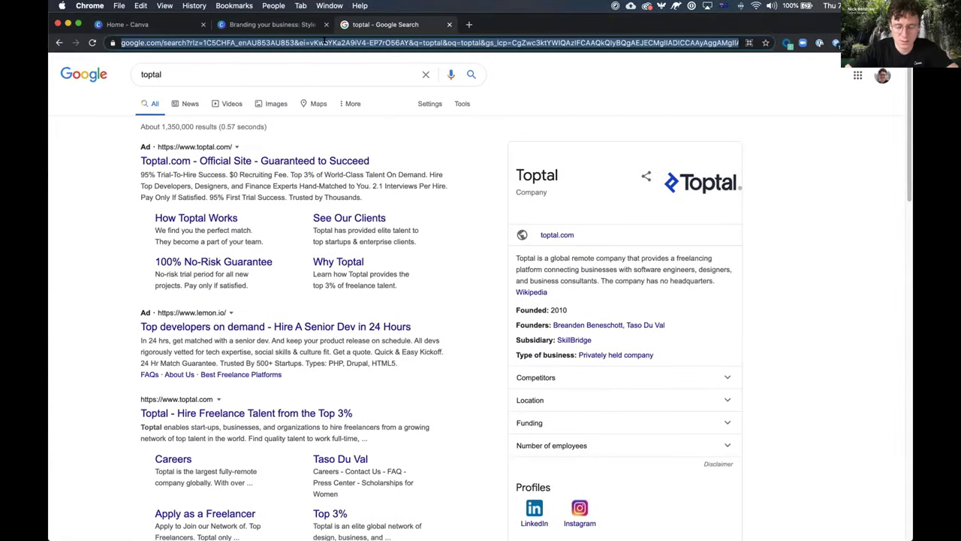
{"action": "type", "text": "can"}
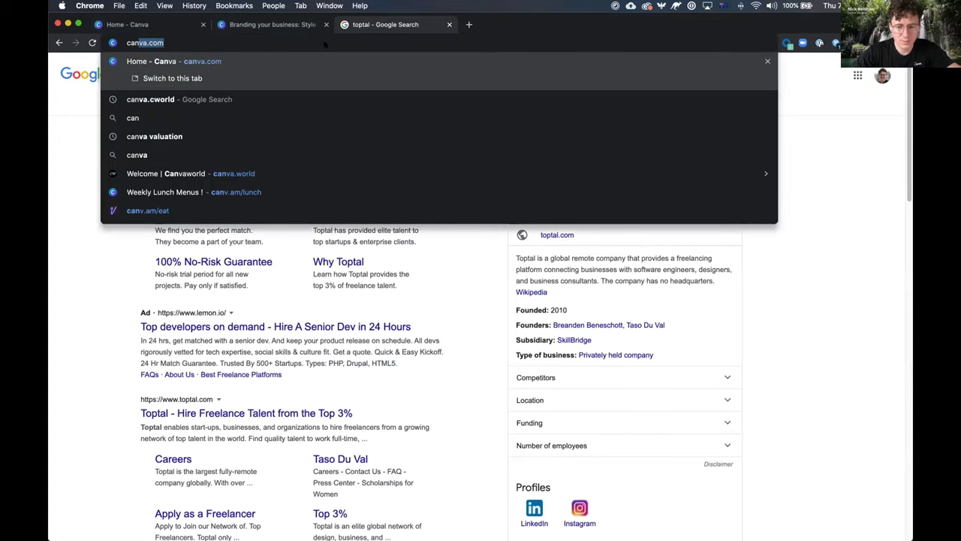
{"action": "type", "text": "va.com/colors"}
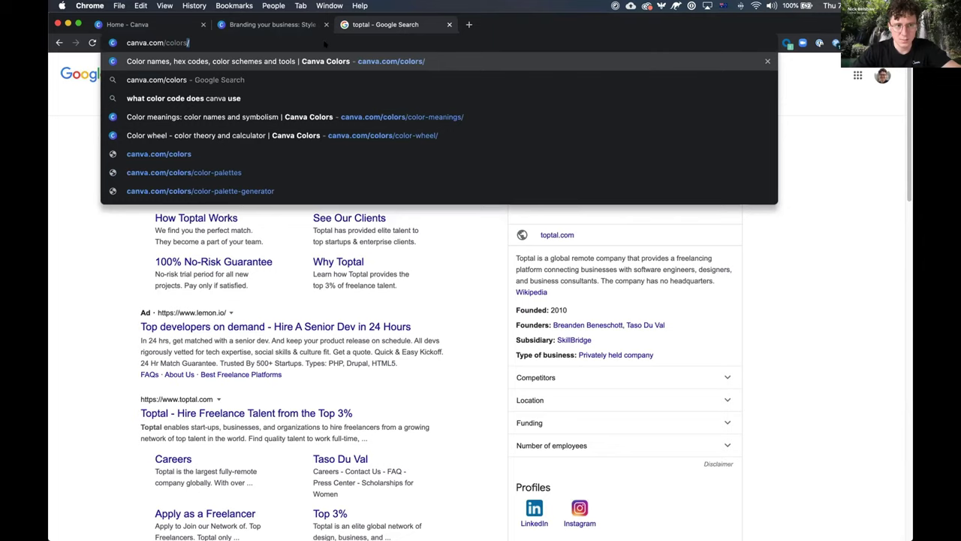
{"action": "key", "text": "Return"}
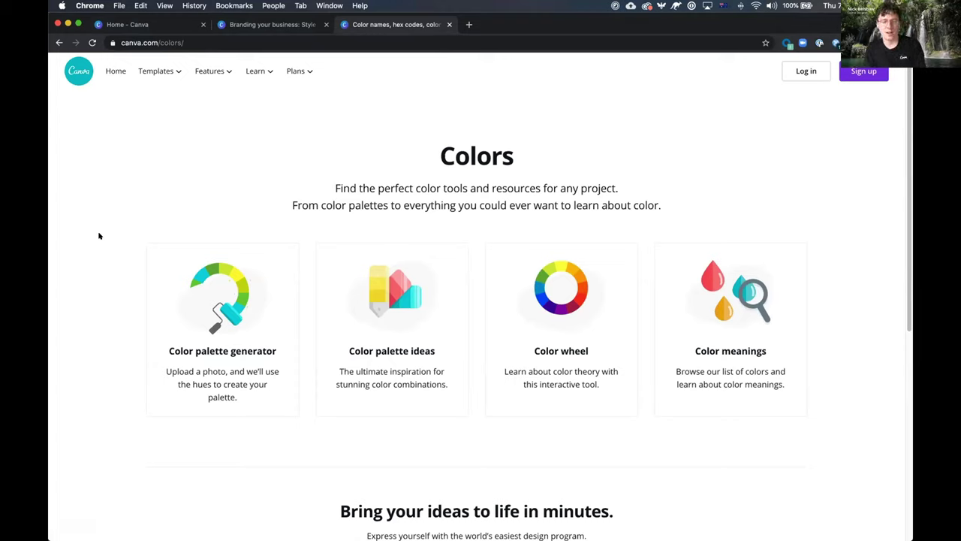
{"action": "left_click", "coordinate": [557, 348]}
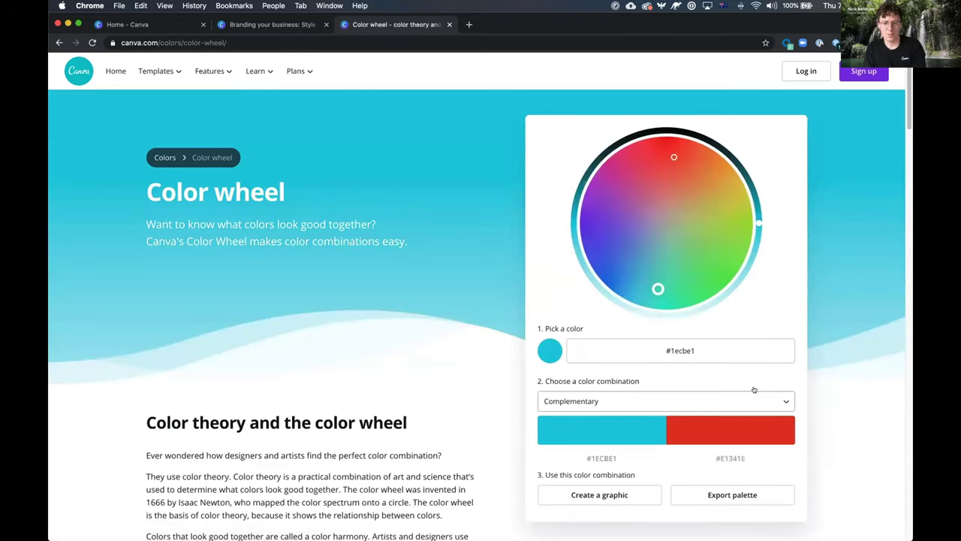
Set the color wheel's color combination to Triadic.
{"action": "scroll", "coordinate": [753, 388], "scroll_direction": "down", "scroll_amount": 2}
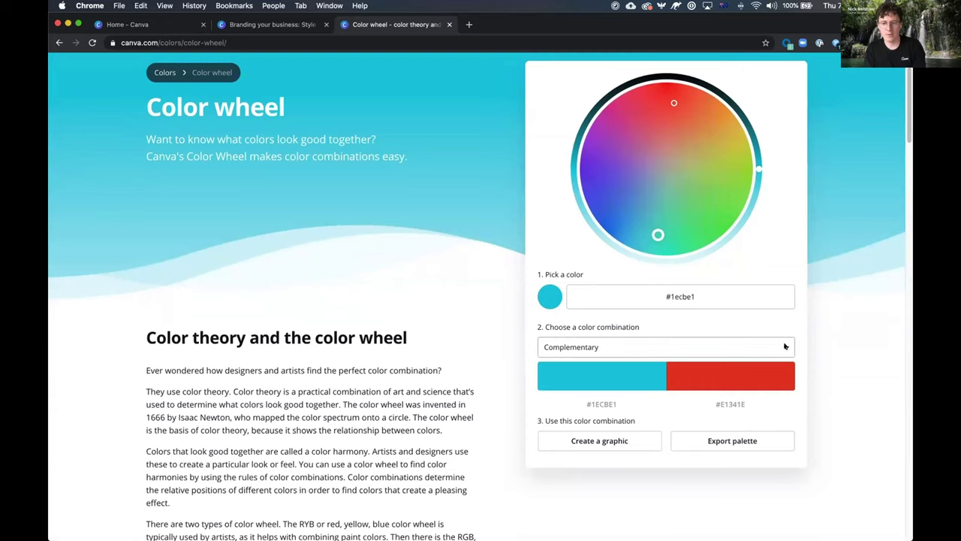
{"action": "left_click", "coordinate": [786, 347]}
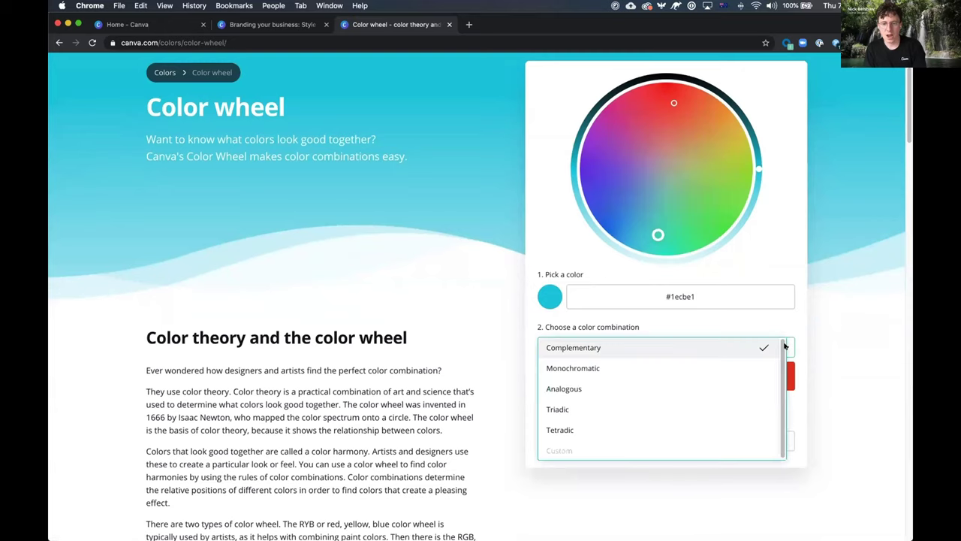
{"action": "left_click", "coordinate": [664, 405]}
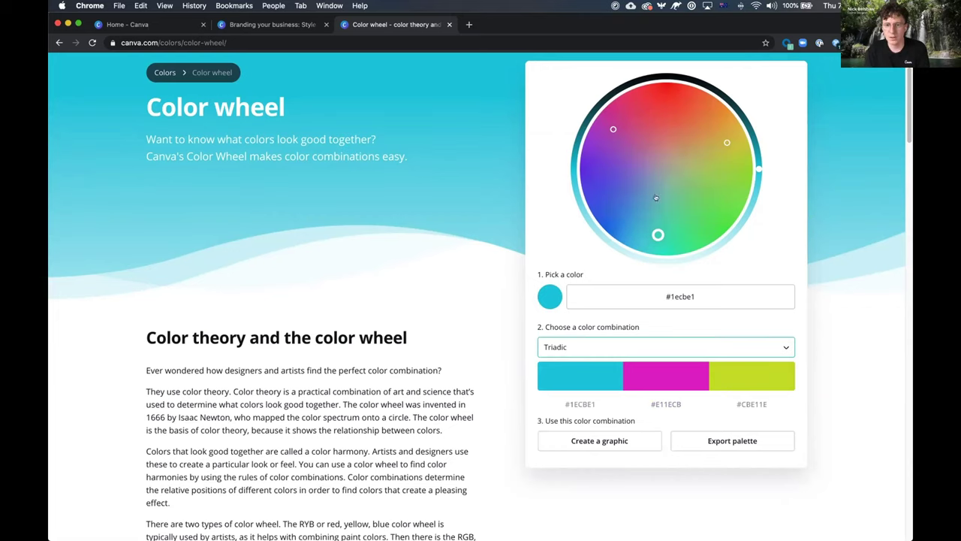
Adjust the base color's hue and brightness on the color wheel to the dark blue #050093.
{"action": "mouse_move", "coordinate": [658, 234]}
{"action": "left_mouse_down"}
{"action": "mouse_move", "coordinate": [709, 214]}
{"action": "mouse_move", "coordinate": [696, 191]}
{"action": "mouse_move", "coordinate": [725, 198]}
{"action": "mouse_move", "coordinate": [714, 217]}
{"action": "mouse_move", "coordinate": [743, 187]}
{"action": "mouse_move", "coordinate": [721, 230]}
{"action": "mouse_move", "coordinate": [727, 220]}
{"action": "left_mouse_up"}
{"action": "mouse_move", "coordinate": [593, 212]}
{"action": "left_mouse_down"}
{"action": "mouse_move", "coordinate": [601, 226]}
{"action": "mouse_move", "coordinate": [577, 216]}
{"action": "left_mouse_up"}
{"action": "left_click_drag", "start_coordinate": [759, 170], "coordinate": [738, 111]}
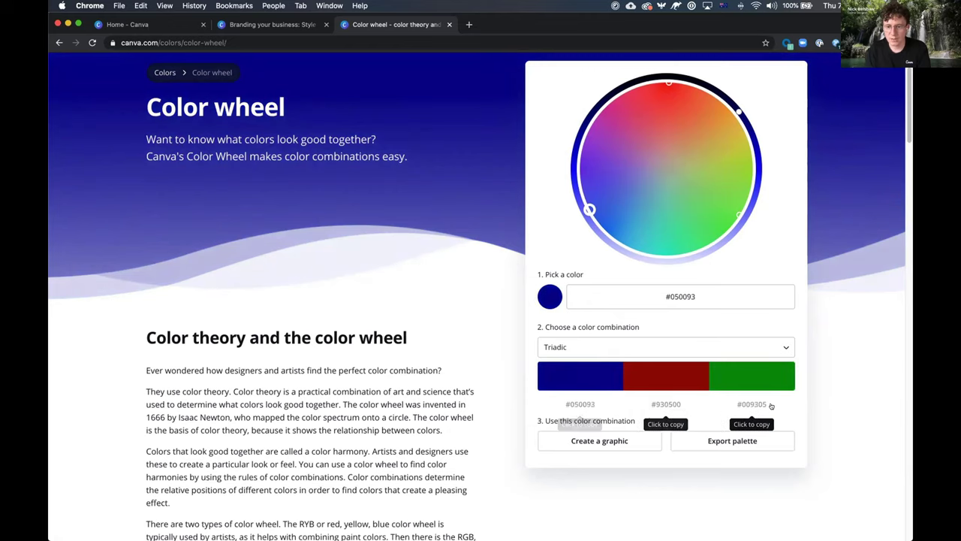
Copy the hex code #050093 from the color wheel and apply it to the Primary colour block in the Style Guide Workbook.
{"action": "left_click", "coordinate": [576, 404]}
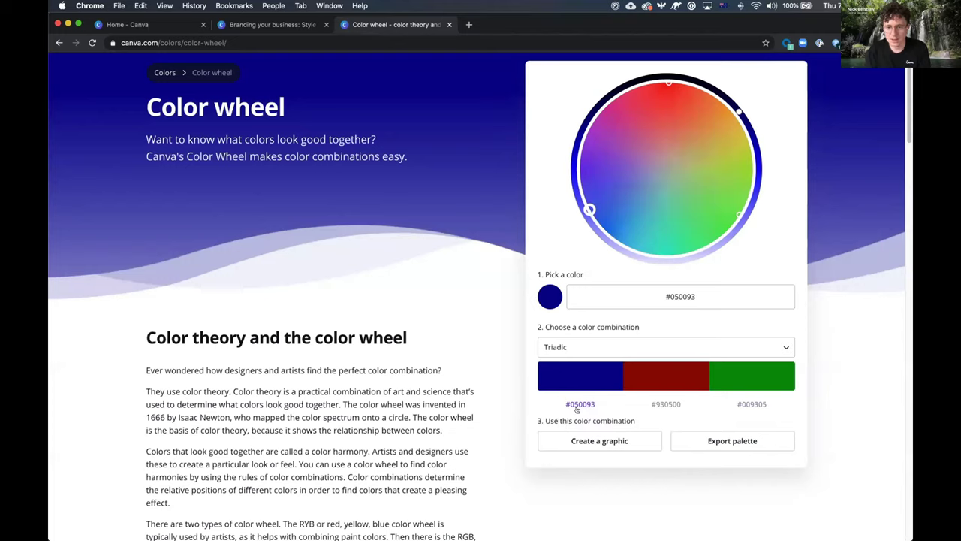
{"action": "left_click", "coordinate": [582, 410]}
{"action": "left_click", "coordinate": [574, 404]}
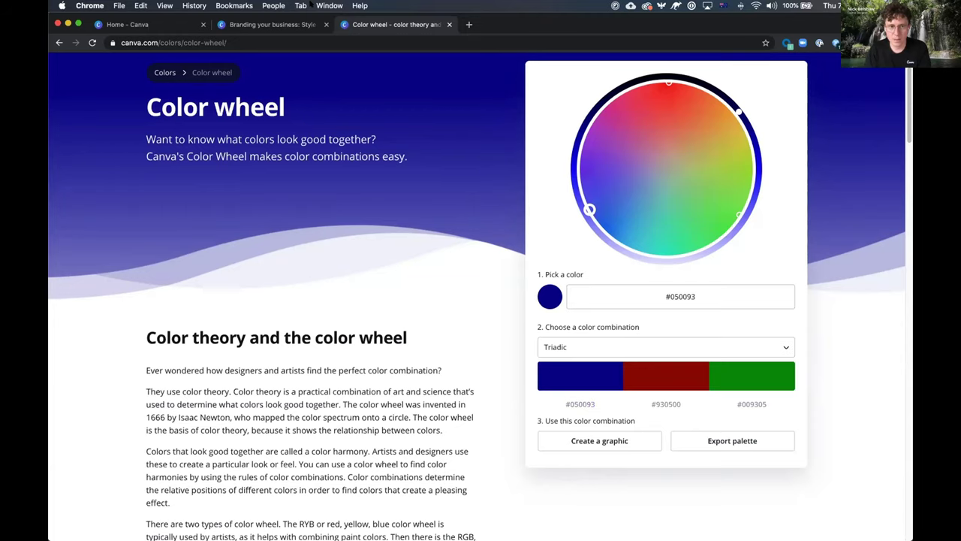
{"action": "left_click", "coordinate": [253, 25]}
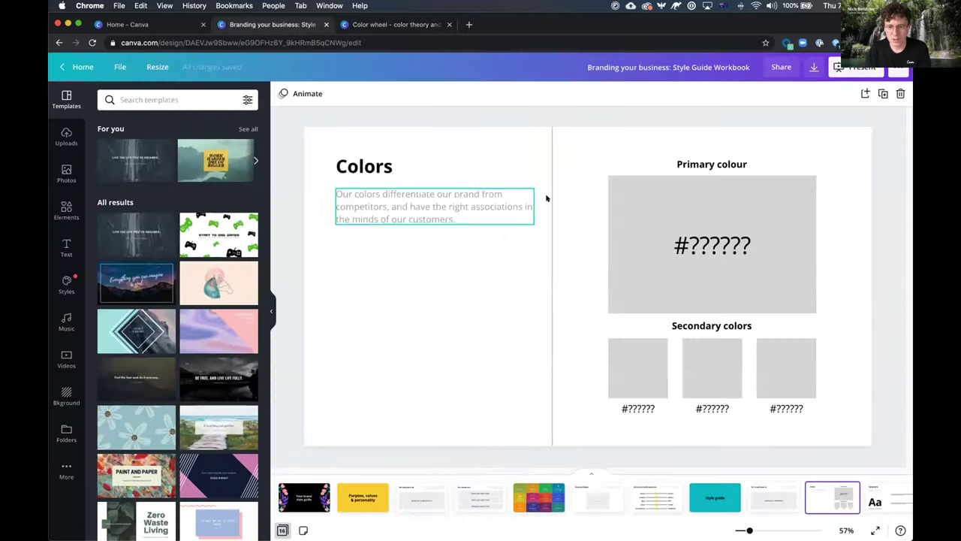
{"action": "left_click", "coordinate": [671, 206]}
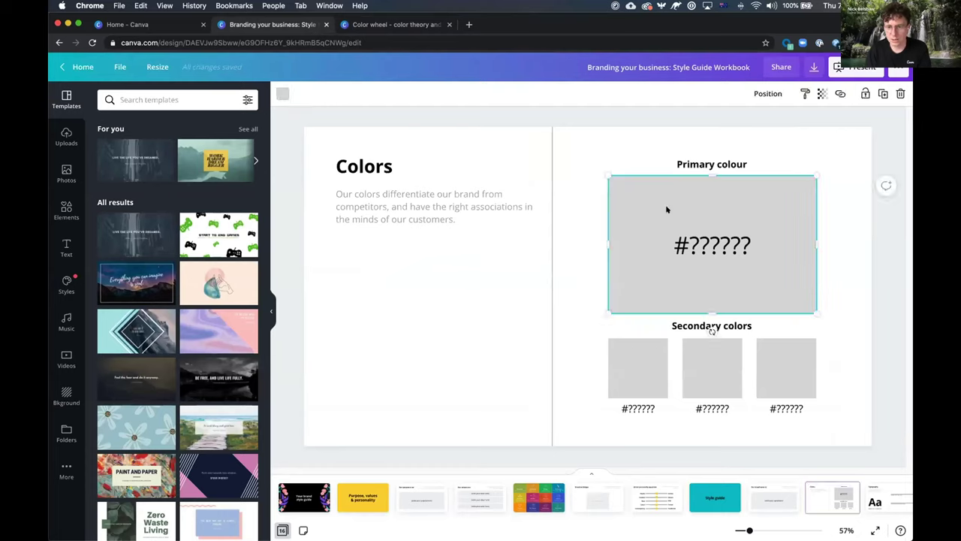
{"action": "left_click", "coordinate": [282, 95]}
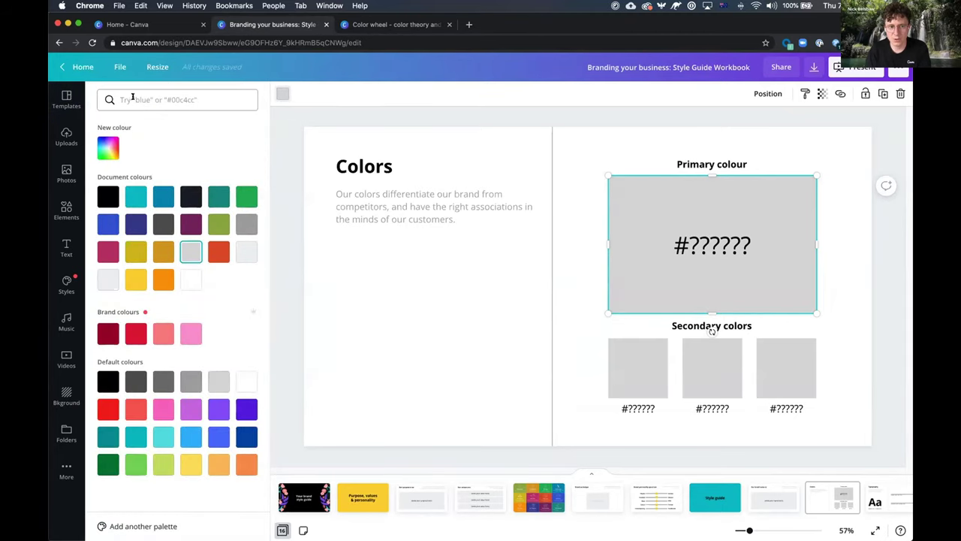
{"action": "left_click", "coordinate": [133, 98]}
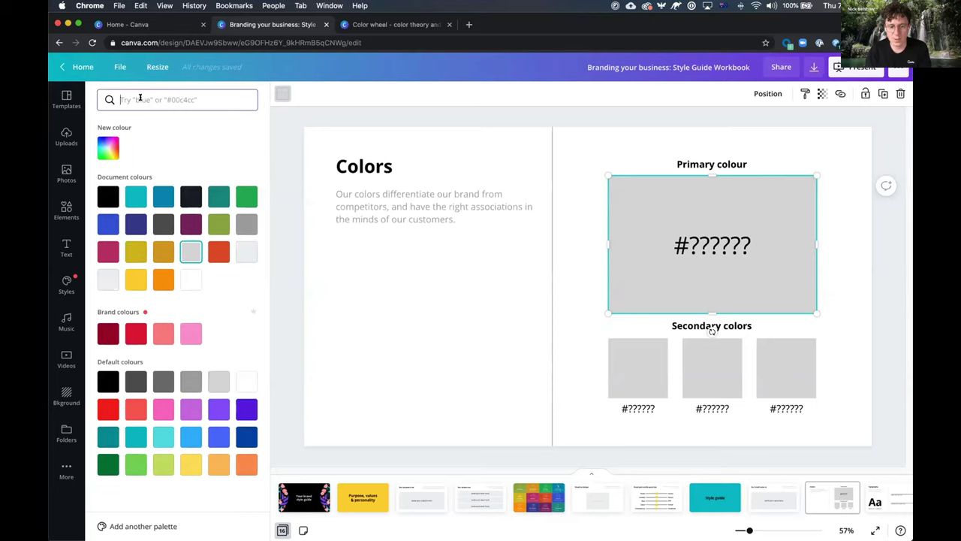
{"action": "key", "text": "super+v"}
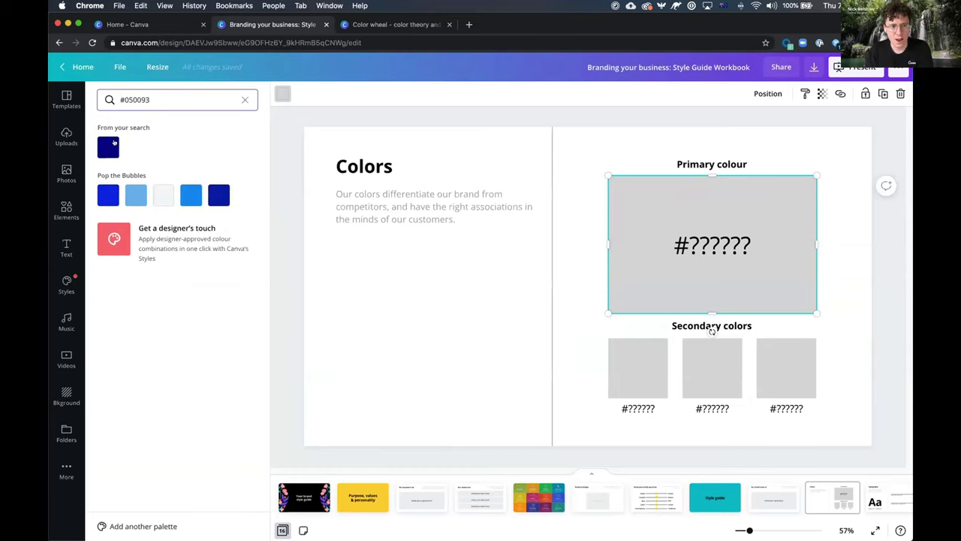
{"action": "left_click", "coordinate": [106, 145]}
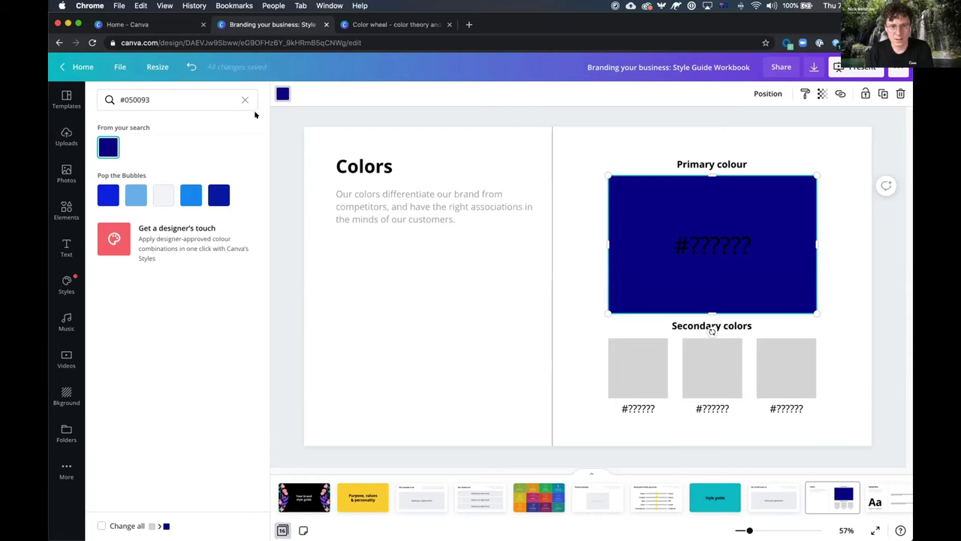
Copy the red's hex code #930500 from the color wheel and apply it to the first Secondary colors square in the workbook.
{"action": "left_click", "coordinate": [362, 24]}
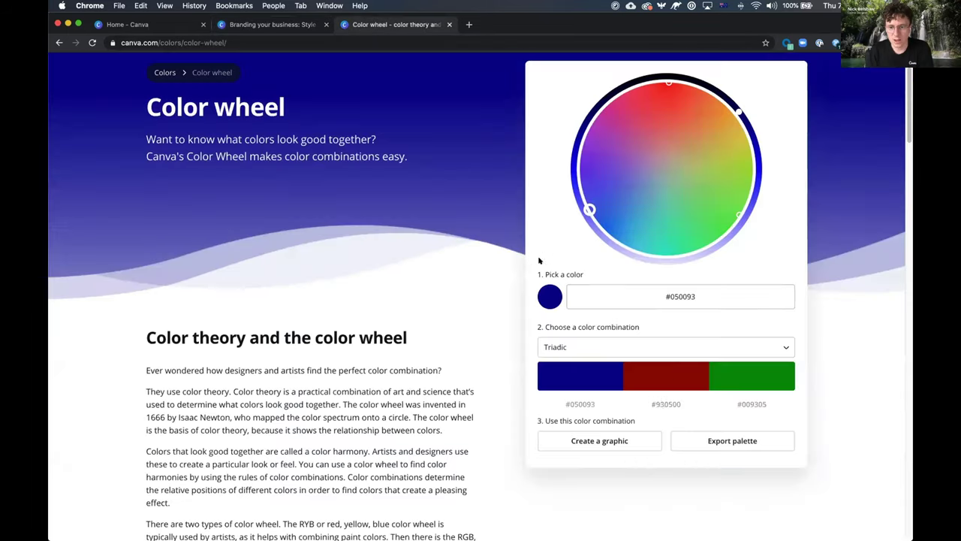
{"action": "left_click", "coordinate": [663, 404]}
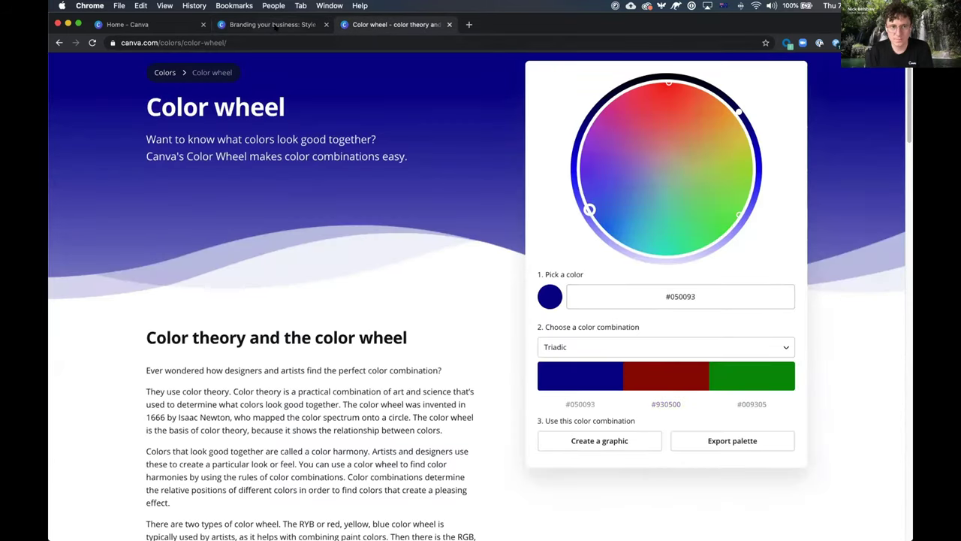
{"action": "left_click", "coordinate": [272, 24]}
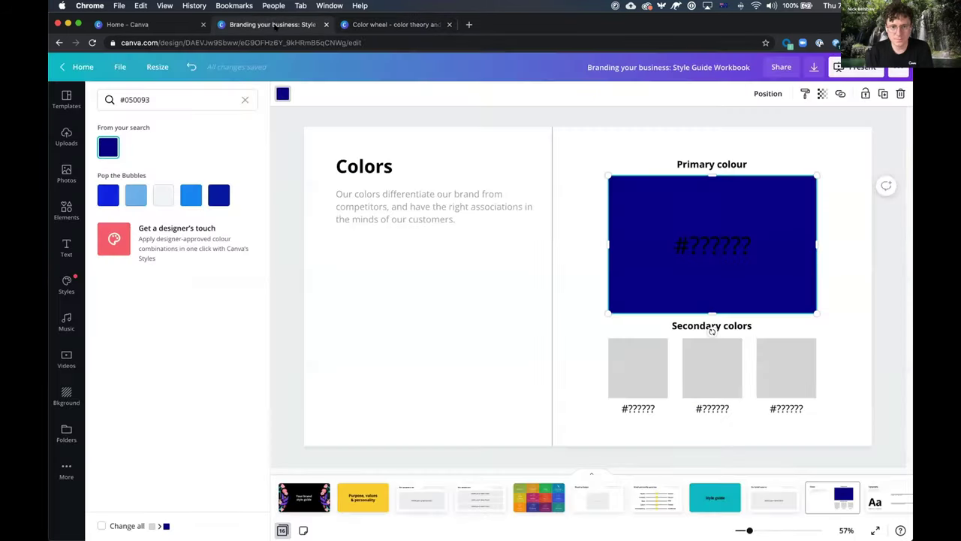
{"action": "left_click", "coordinate": [621, 359]}
{"action": "left_click", "coordinate": [178, 91]}
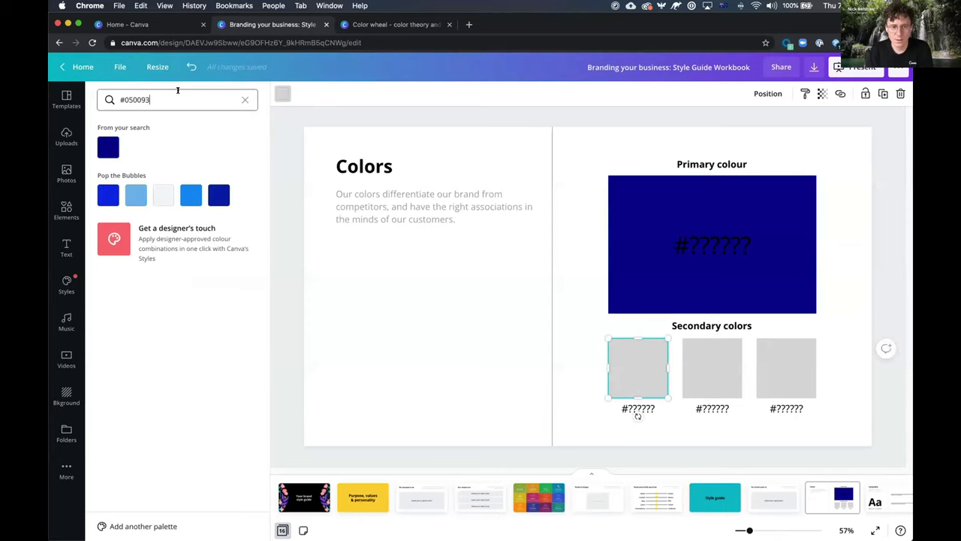
{"action": "left_click", "coordinate": [245, 100]}
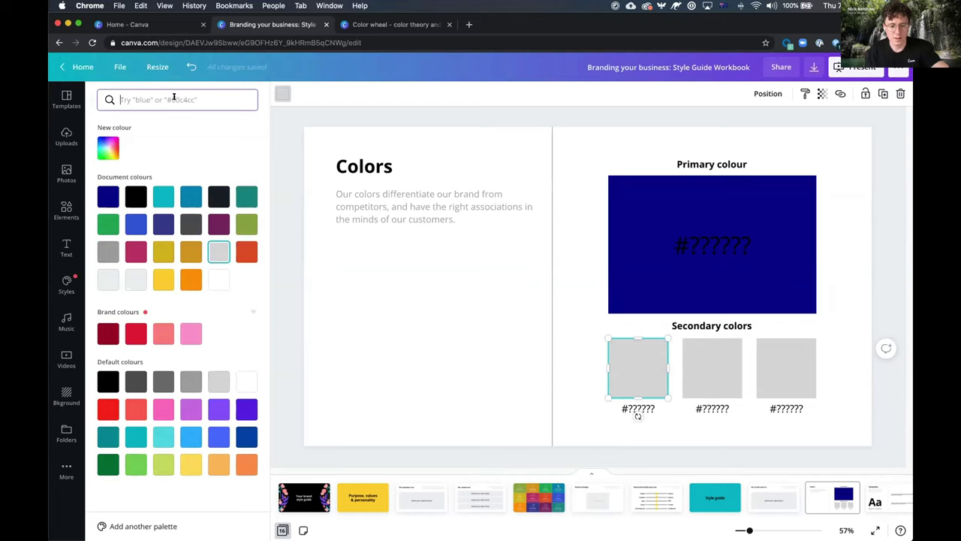
{"action": "key", "text": "super+v"}
{"action": "left_click", "coordinate": [108, 147]}
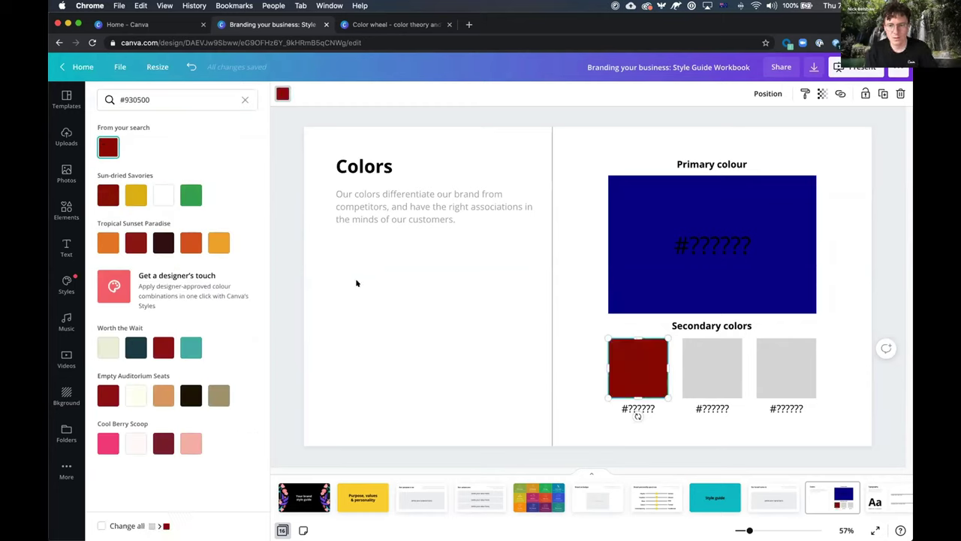
Fill the middle Secondary colors square with the green #009305 copied from the color wheel.
{"action": "left_click", "coordinate": [713, 371]}
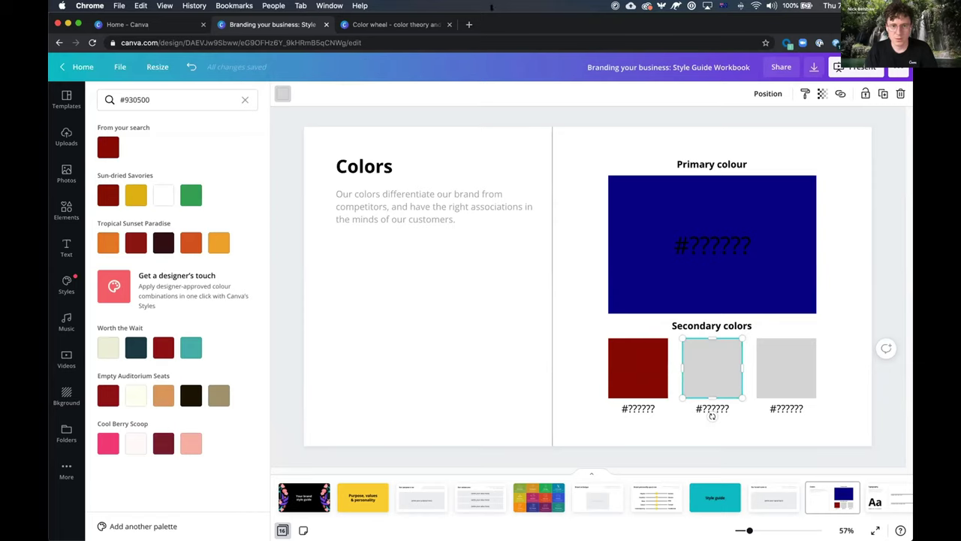
{"action": "key", "text": "ctrl+Tab"}
{"action": "left_click", "coordinate": [749, 403]}
{"action": "left_click", "coordinate": [283, 25]}
{"action": "triple_click", "coordinate": [132, 96]}
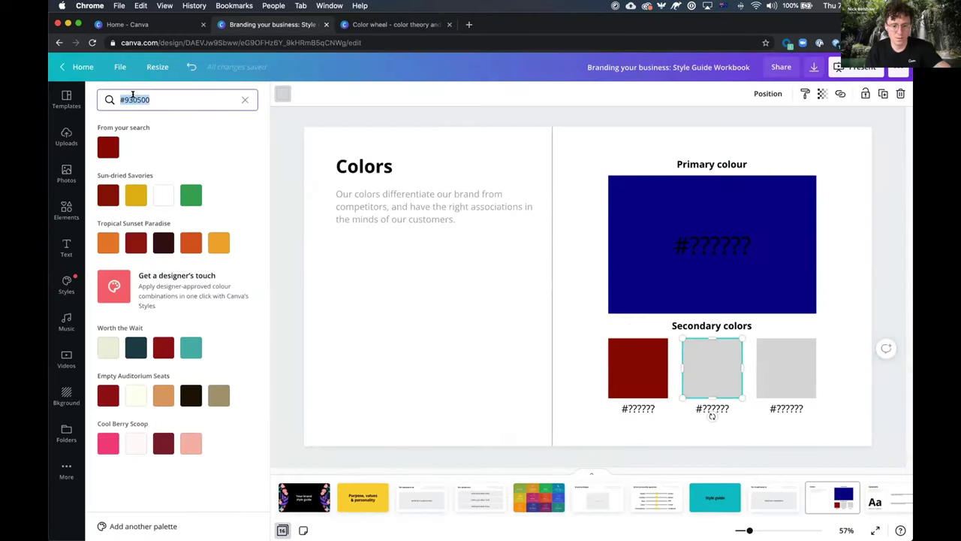
{"action": "key", "text": "super+v"}
{"action": "left_click", "coordinate": [107, 147]}
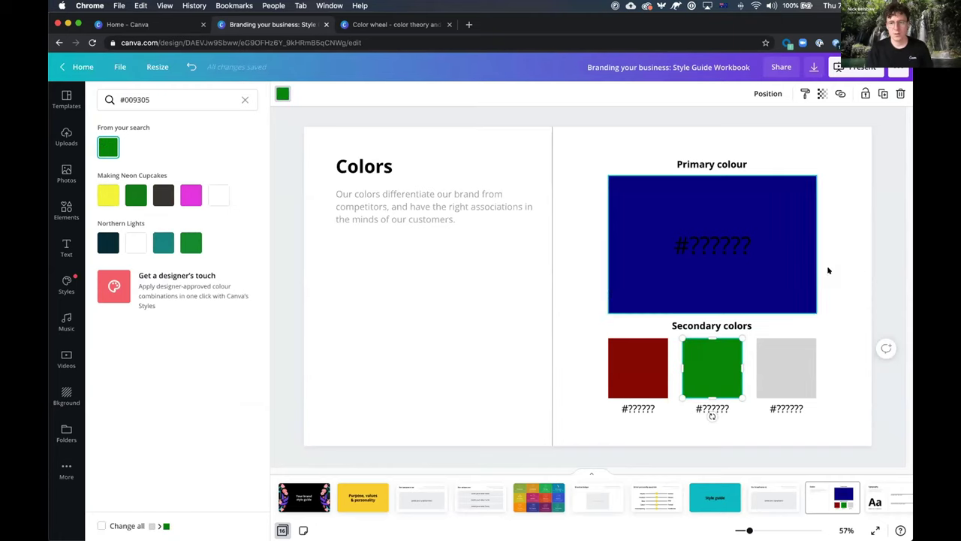
{"action": "key", "text": "Escape"}
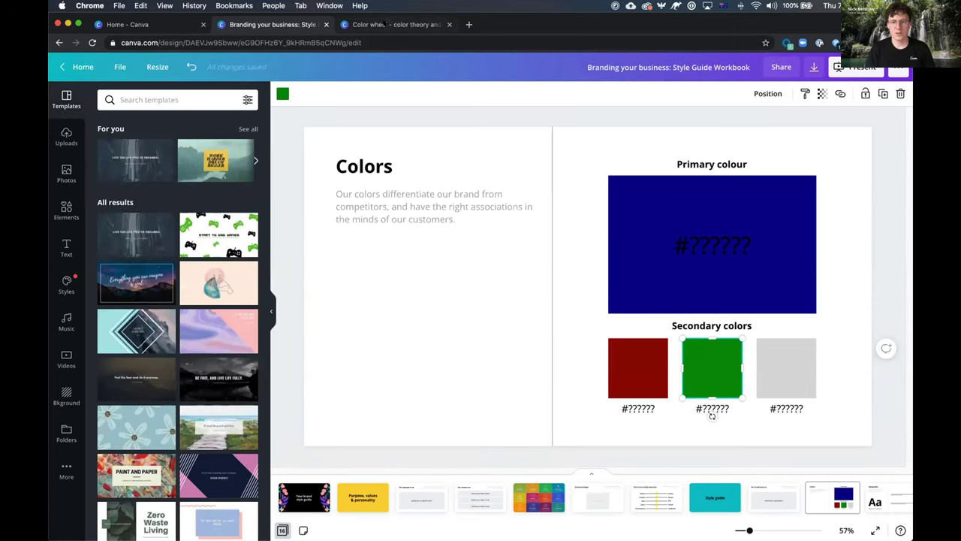
Read the color theory section and the Complementary, Monochromatic, Analogous and Triadic explanations on the color wheel page.
{"action": "left_click", "coordinate": [385, 23]}
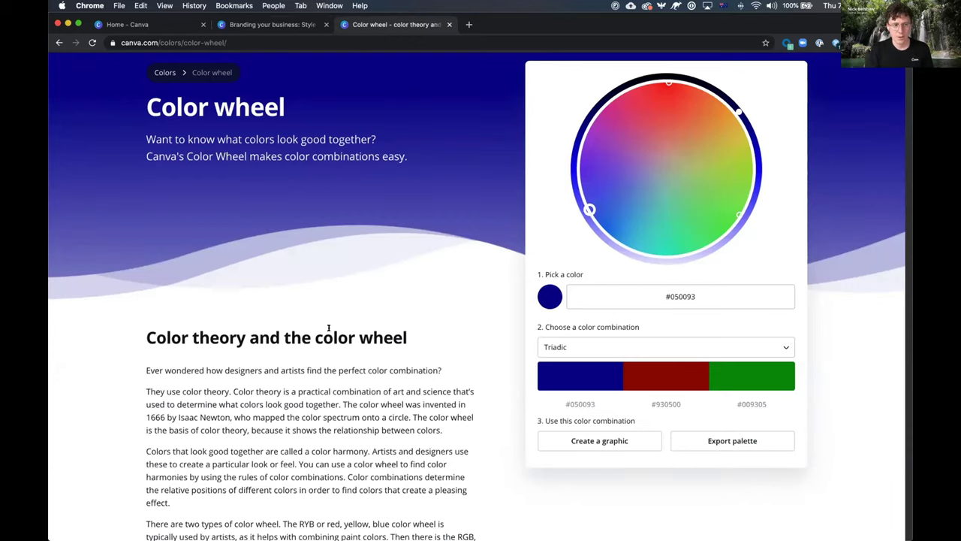
{"action": "scroll", "coordinate": [345, 334], "scroll_direction": "down", "scroll_amount": 1}
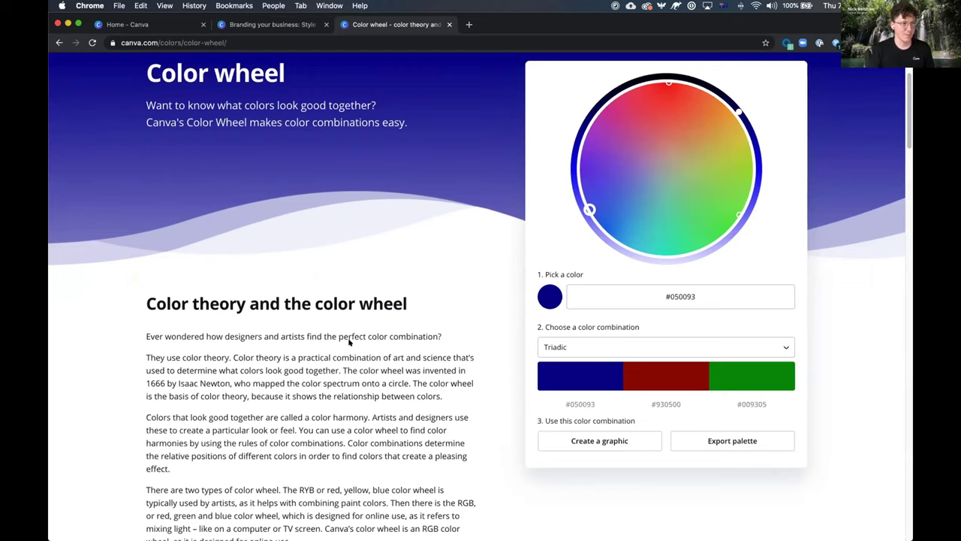
{"action": "scroll", "coordinate": [349, 341], "scroll_direction": "down", "scroll_amount": 1}
{"action": "scroll", "coordinate": [349, 341], "scroll_direction": "down", "scroll_amount": 6}
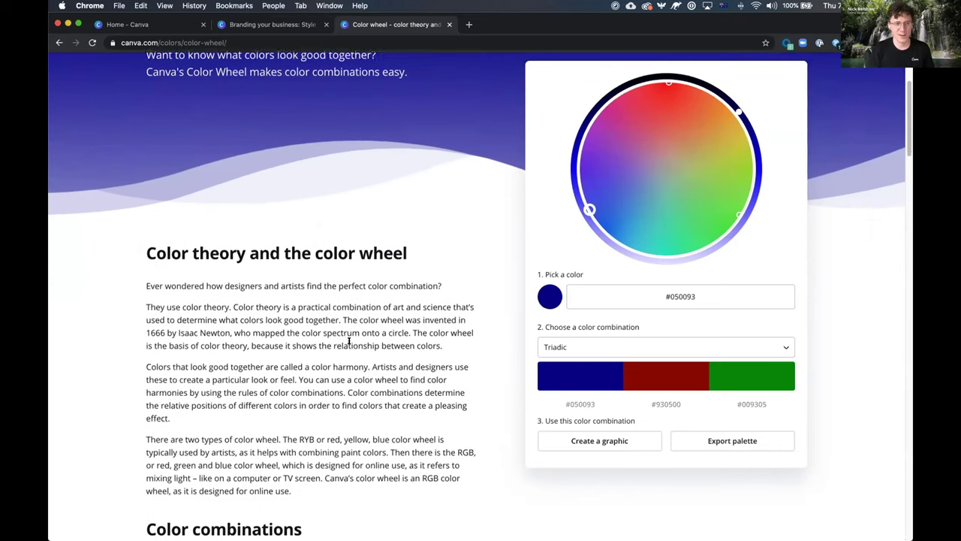
{"action": "scroll", "coordinate": [349, 342], "scroll_direction": "down", "scroll_amount": 6}
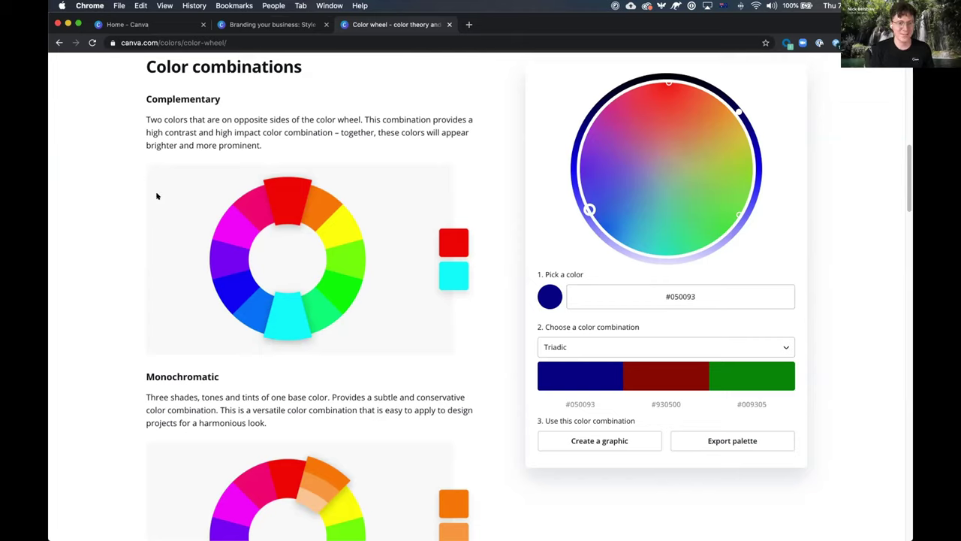
{"action": "scroll", "coordinate": [136, 187], "scroll_direction": "down", "scroll_amount": 5}
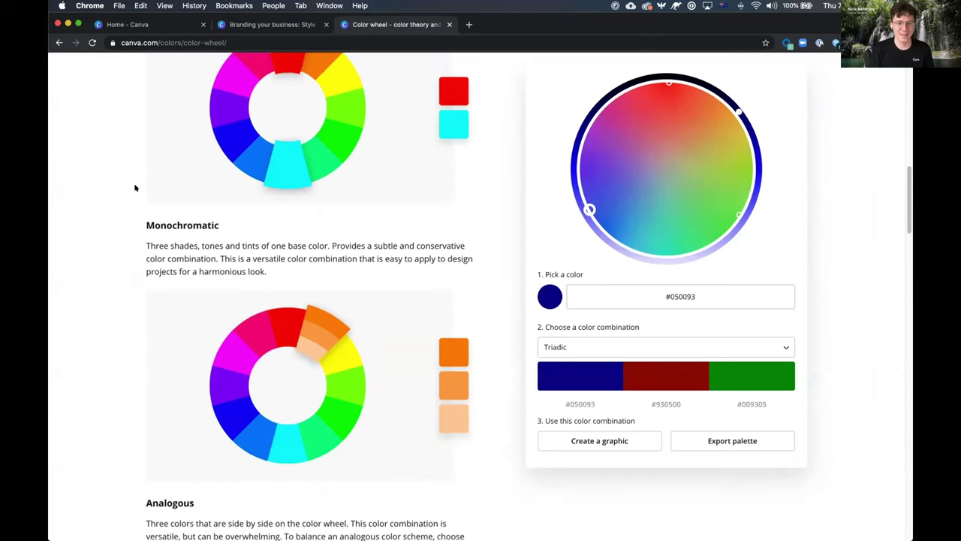
{"action": "scroll", "coordinate": [135, 188], "scroll_direction": "down", "scroll_amount": 5}
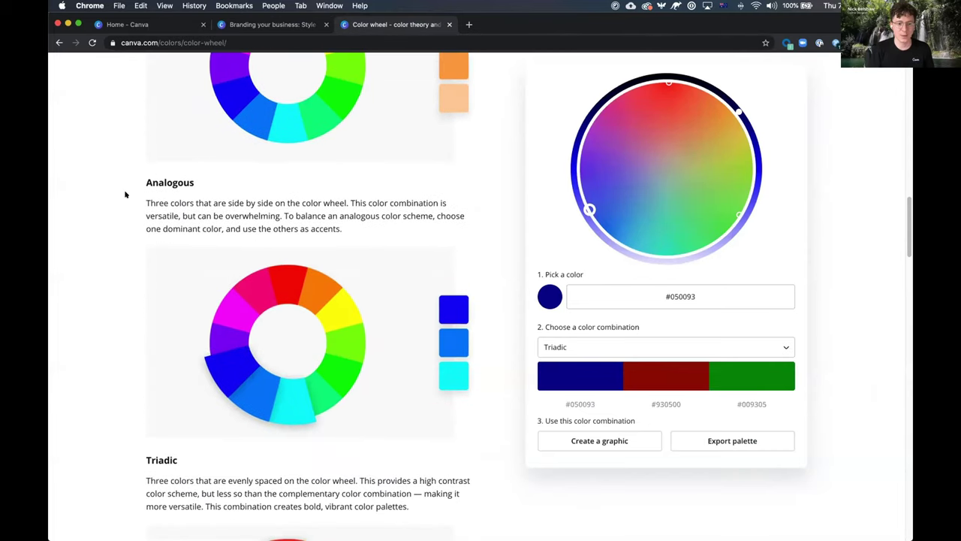
{"action": "scroll", "coordinate": [165, 443], "scroll_direction": "down", "scroll_amount": 4}
{"action": "scroll", "coordinate": [166, 443], "scroll_direction": "up", "scroll_amount": 20}
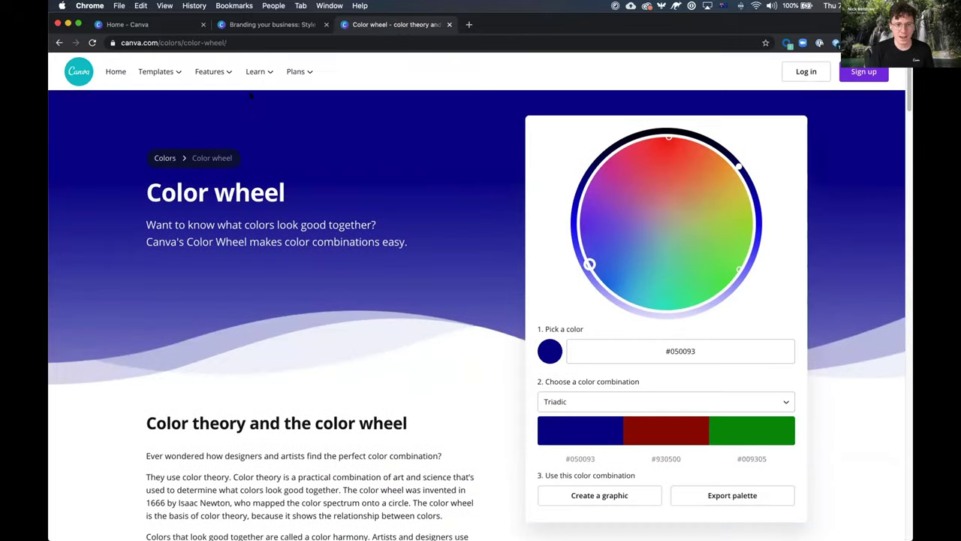
Go back to Canva's Colors page, open Color meanings and browse the color swatches.
{"action": "left_click", "coordinate": [59, 42]}
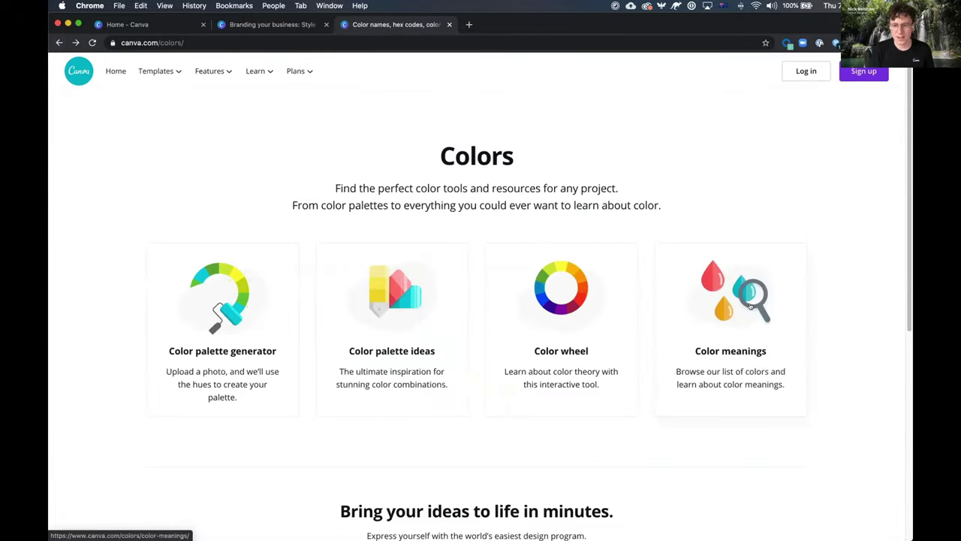
{"action": "left_click", "coordinate": [749, 305]}
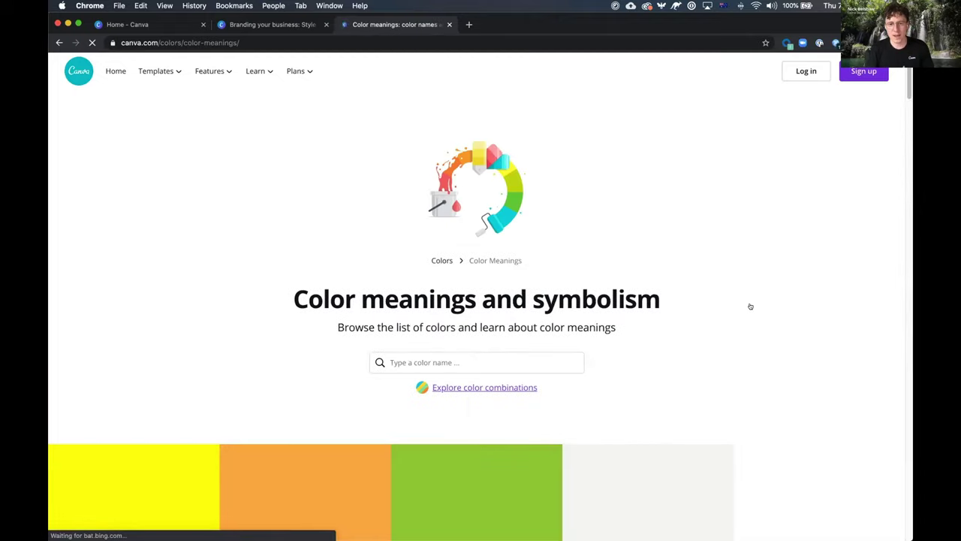
{"action": "scroll", "coordinate": [750, 307], "scroll_direction": "down", "scroll_amount": 5}
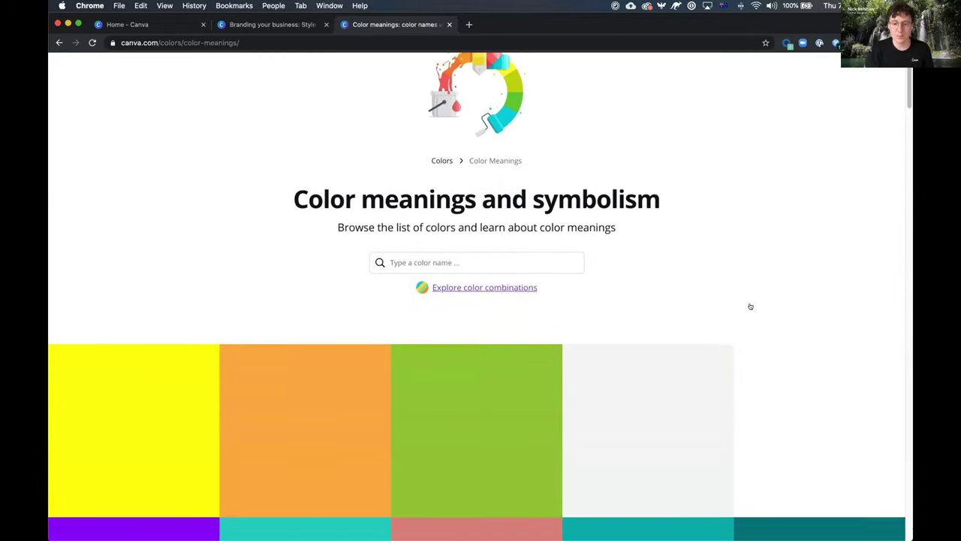
{"action": "scroll", "coordinate": [750, 307], "scroll_direction": "down", "scroll_amount": 4}
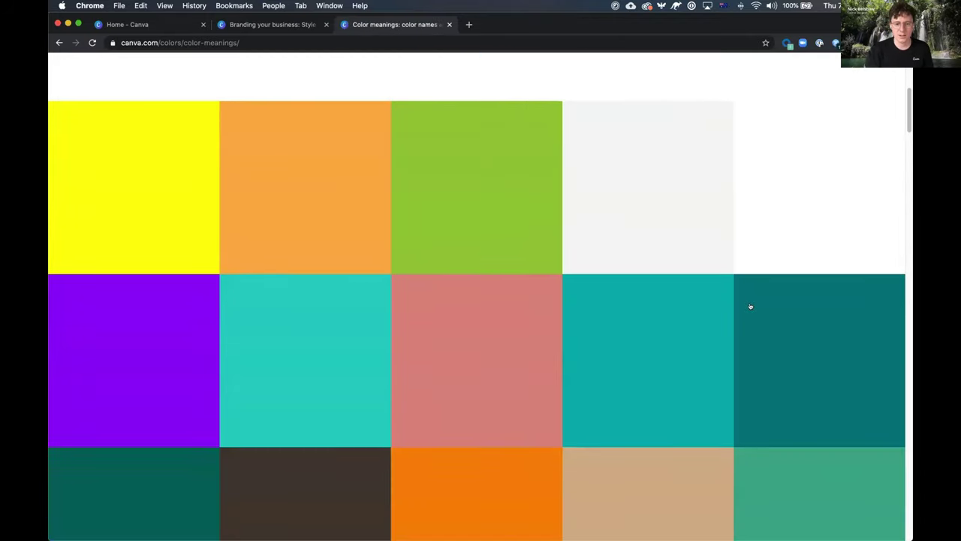
{"action": "scroll", "coordinate": [750, 306], "scroll_direction": "down", "scroll_amount": 6}
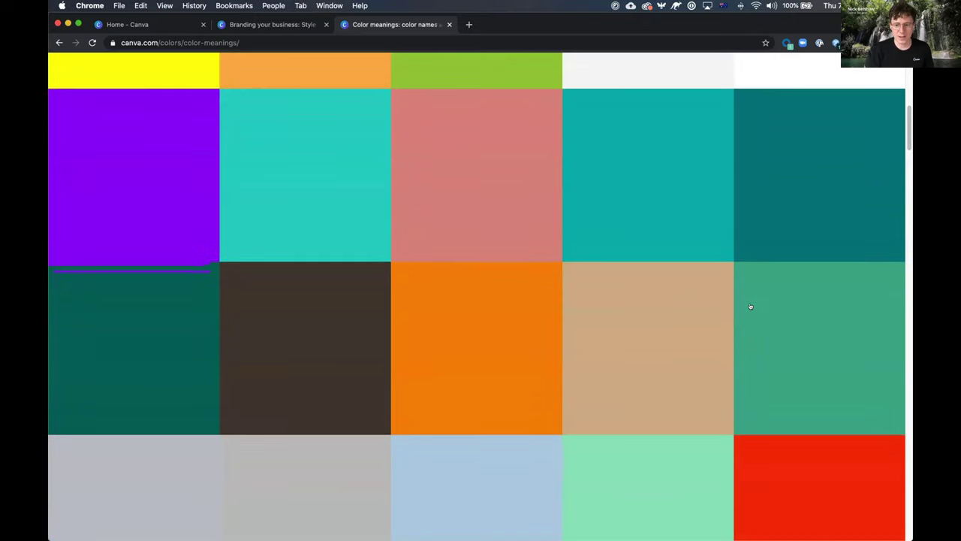
{"action": "scroll", "coordinate": [750, 306], "scroll_direction": "down", "scroll_amount": 1}
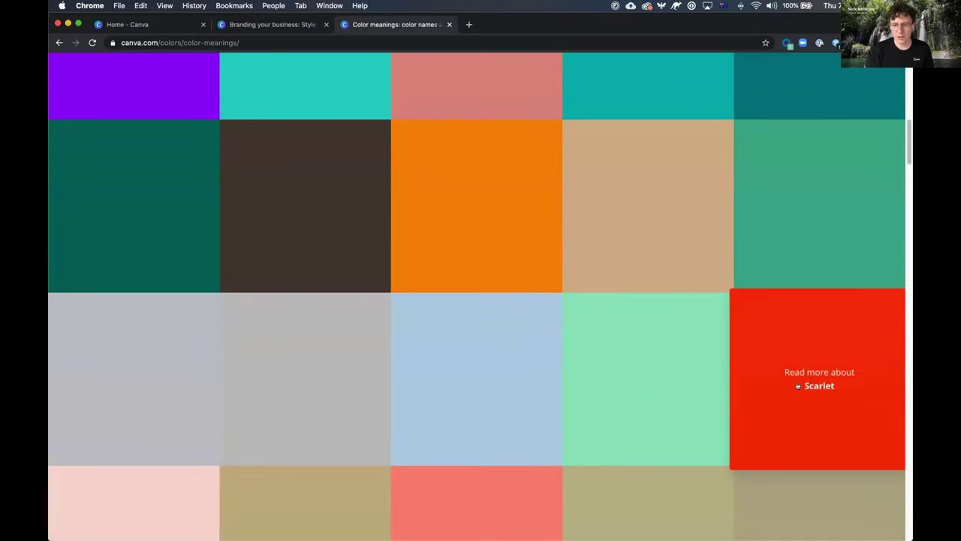
Open the Scarlet color page, review its meaning, related hues and color conversion table, and return to Color meanings.
{"action": "left_click", "coordinate": [750, 306]}
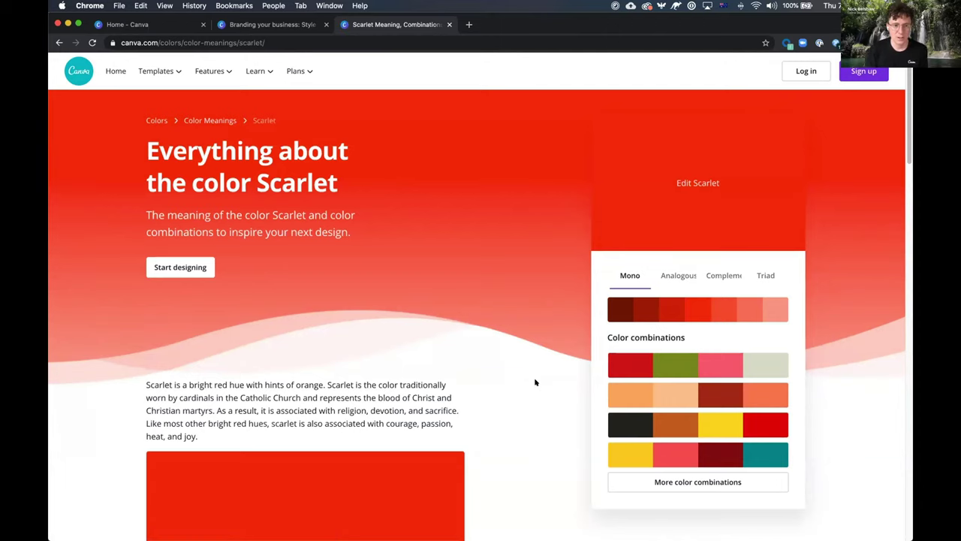
{"action": "scroll", "coordinate": [525, 432], "scroll_direction": "down", "scroll_amount": 9}
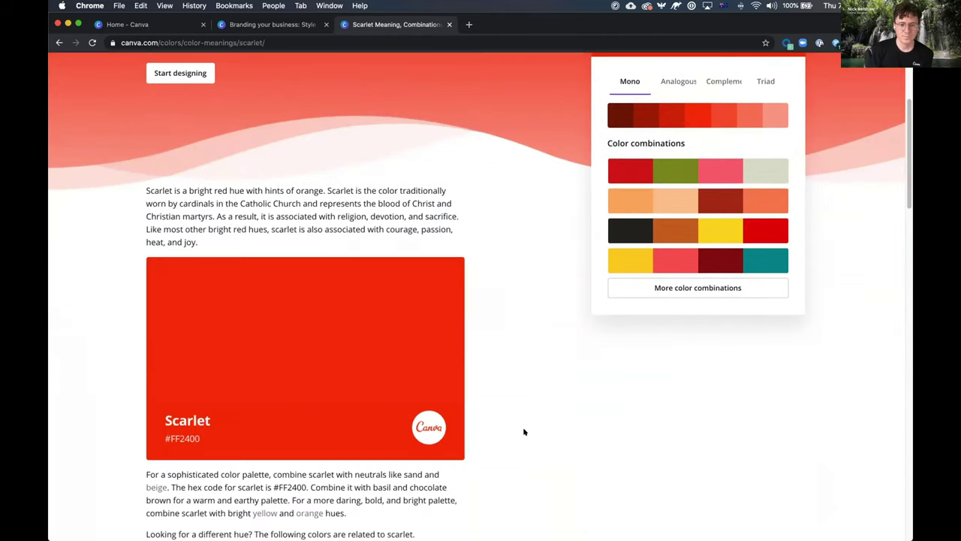
{"action": "scroll", "coordinate": [524, 432], "scroll_direction": "down", "scroll_amount": 4}
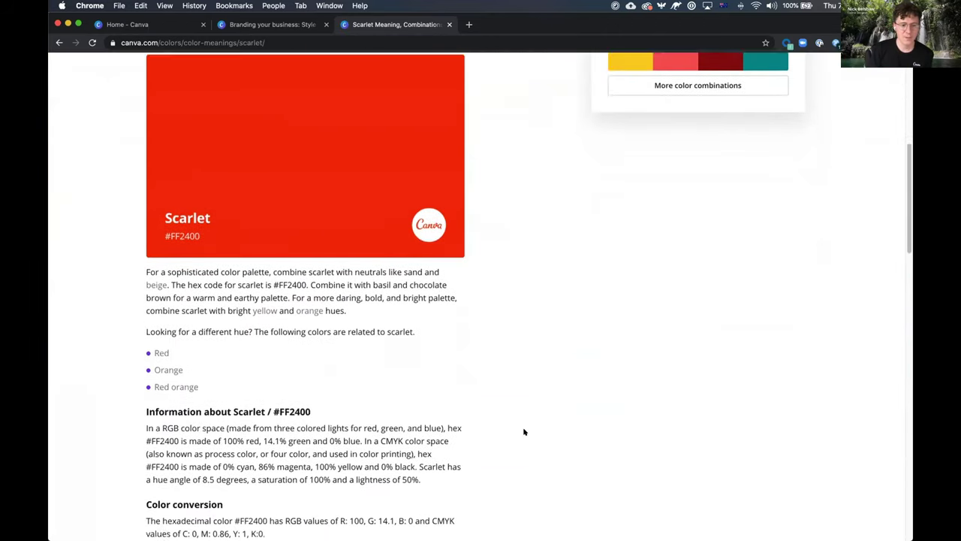
{"action": "scroll", "coordinate": [524, 432], "scroll_direction": "down", "scroll_amount": 4}
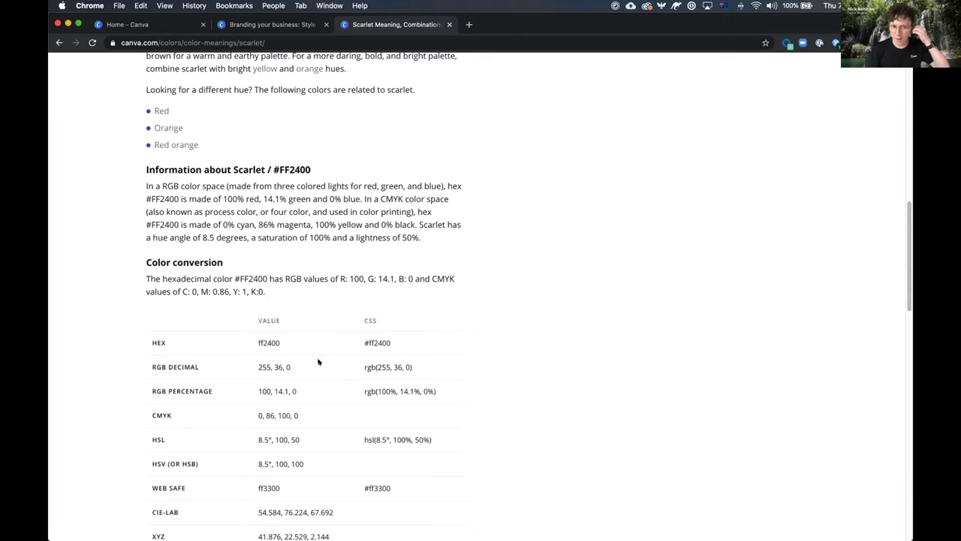
{"action": "scroll", "coordinate": [317, 362], "scroll_direction": "down", "scroll_amount": 5}
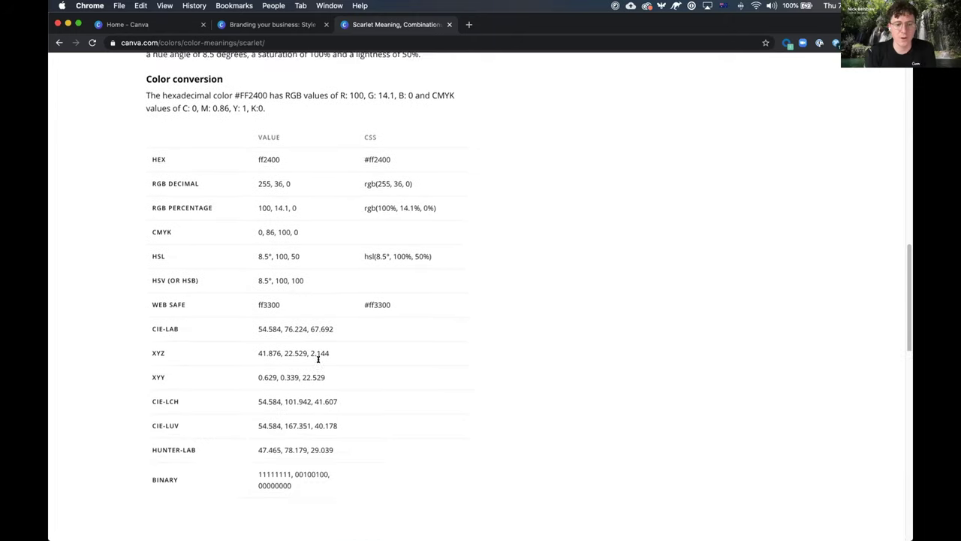
{"action": "scroll", "coordinate": [318, 358], "scroll_direction": "down", "scroll_amount": 8}
{"action": "scroll", "coordinate": [257, 251], "scroll_direction": "up", "scroll_amount": 15}
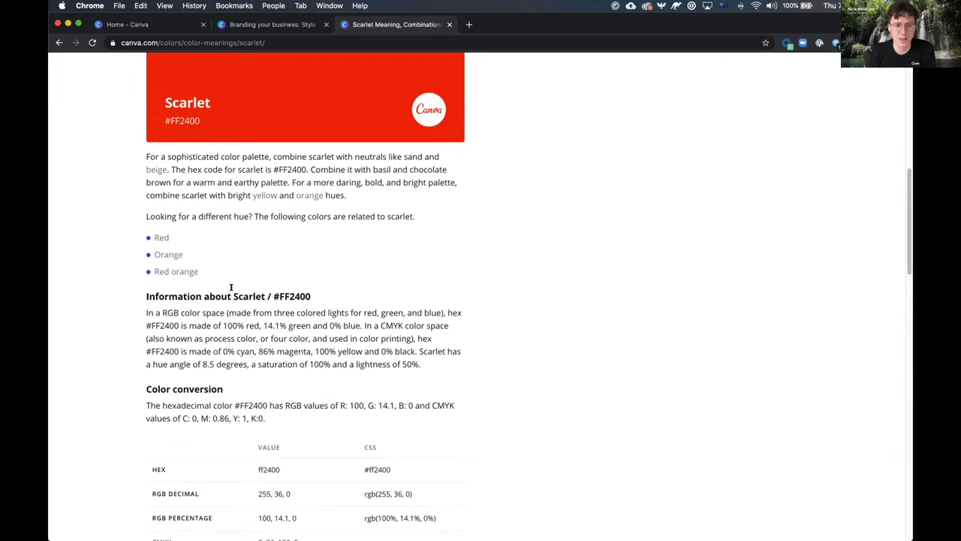
{"action": "scroll", "coordinate": [230, 287], "scroll_direction": "up", "scroll_amount": 12}
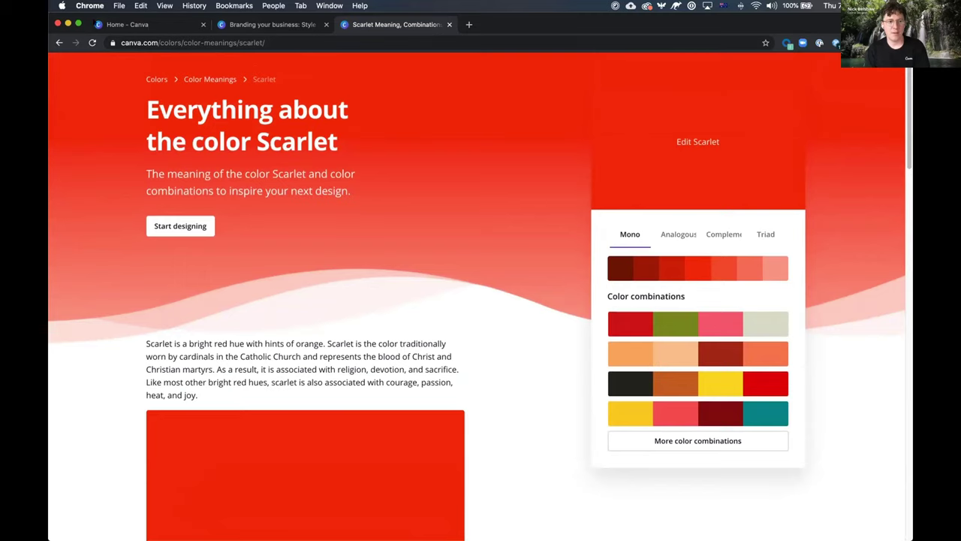
{"action": "left_click", "coordinate": [59, 43]}
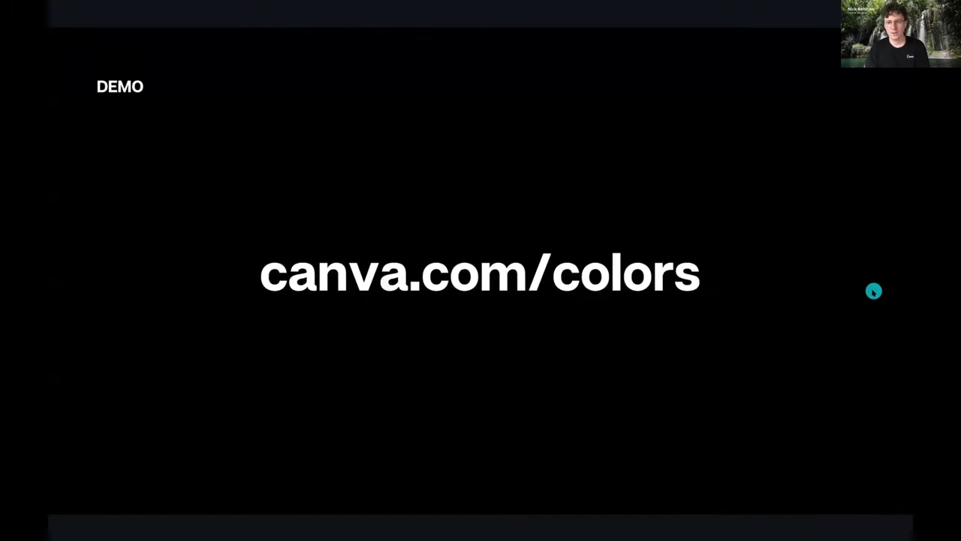
{"action": "left_click", "coordinate": [873, 293]}
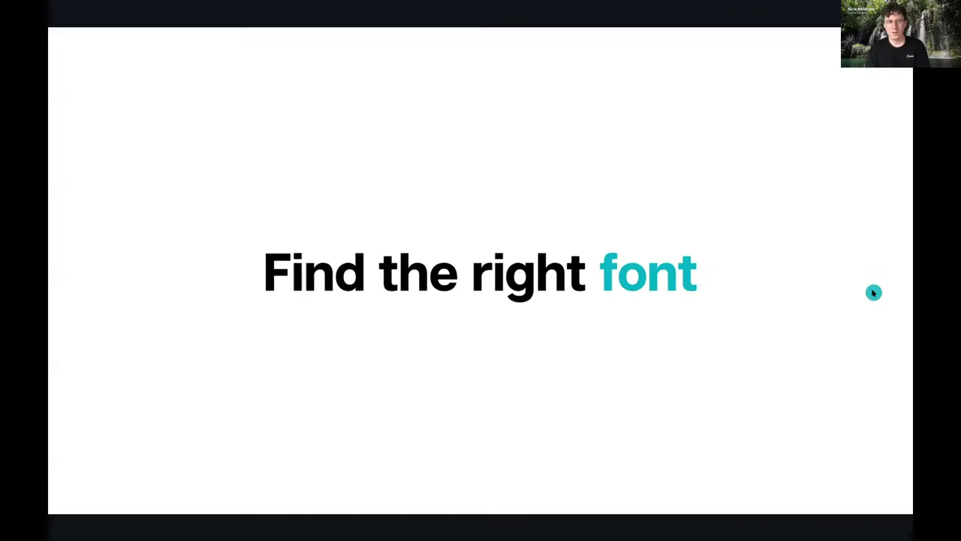
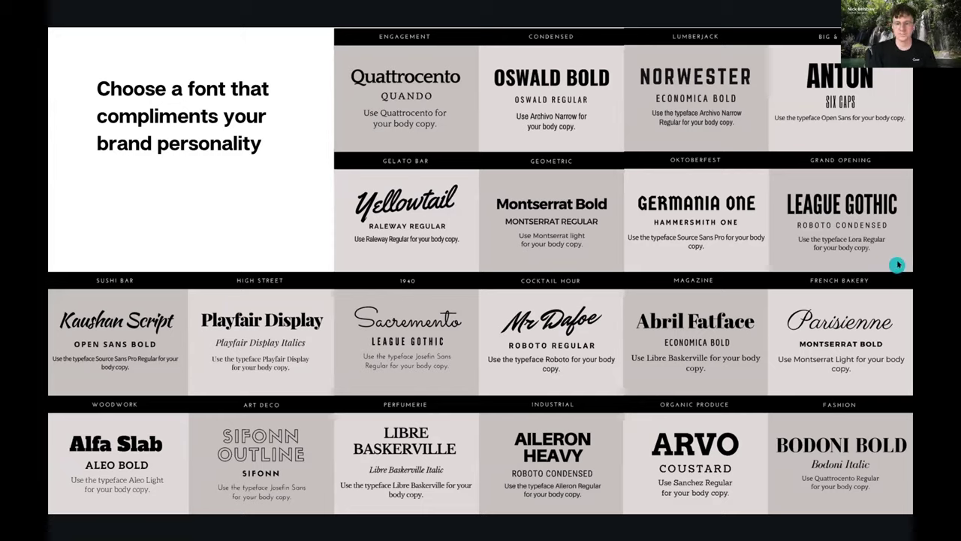
{"action": "key", "text": "Right"}
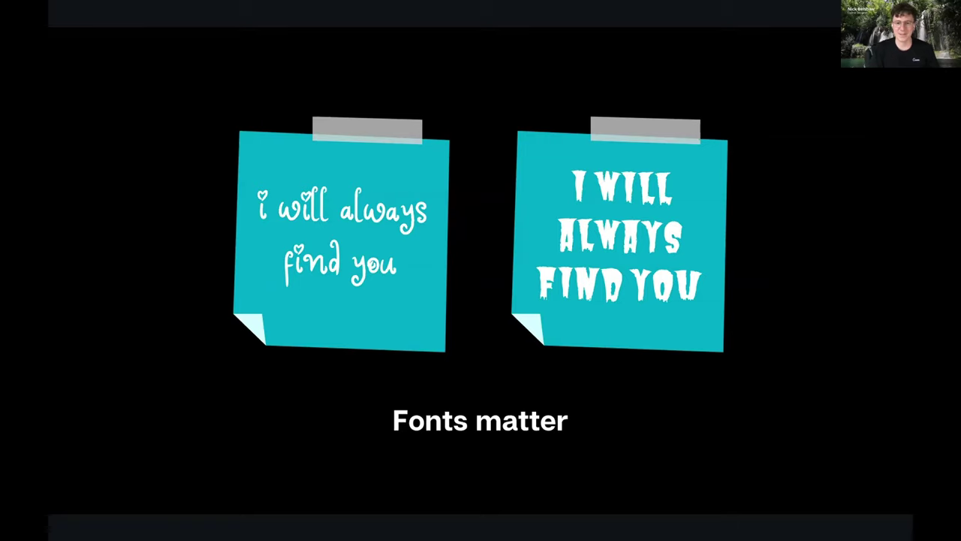
{"action": "left_click", "coordinate": [880, 241]}
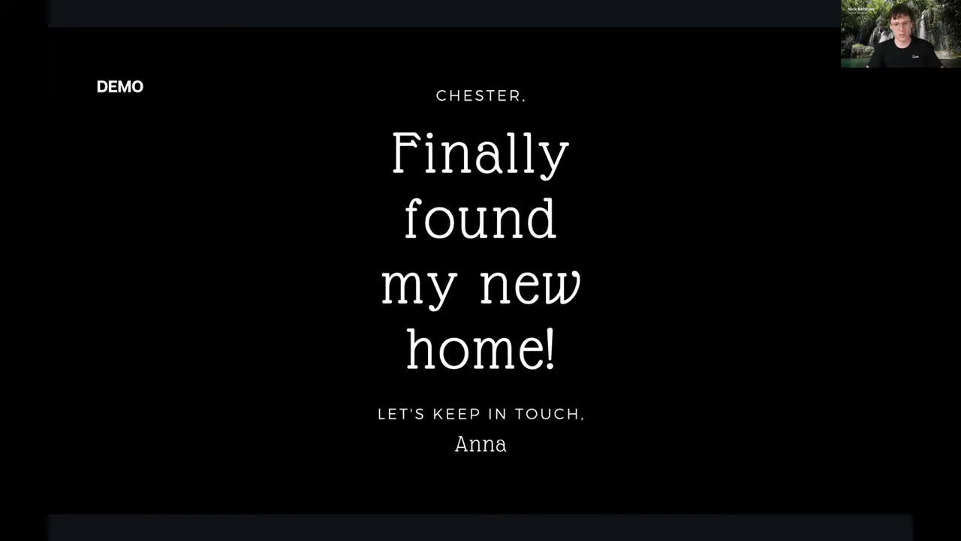
Return to the Style Guide Workbook in the browser and open its Typography page.
{"action": "key", "text": "ctrl+Left"}
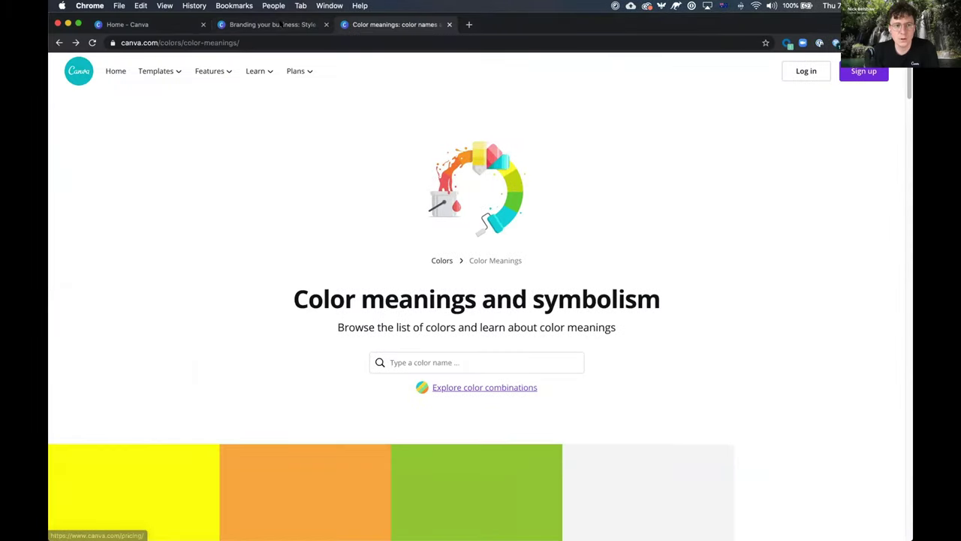
{"action": "left_click", "coordinate": [274, 27]}
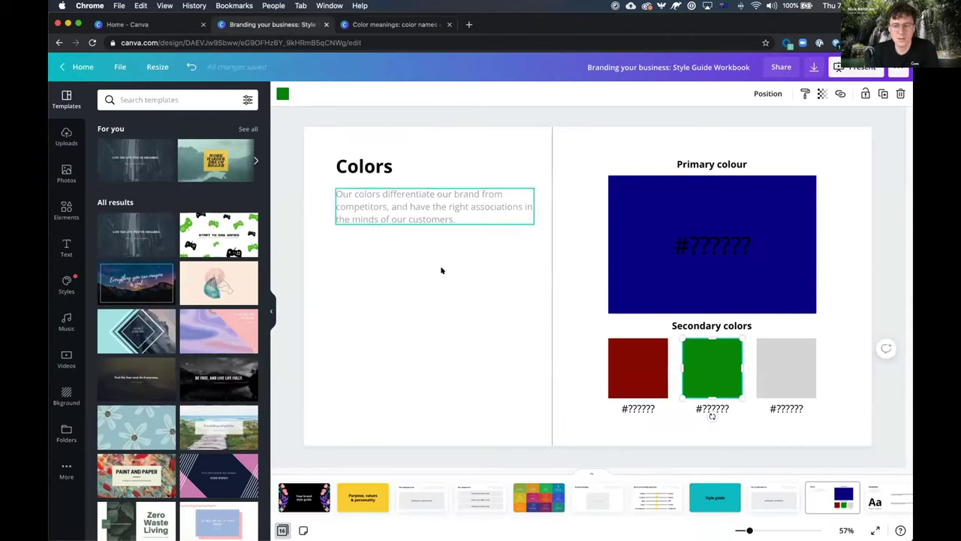
{"action": "scroll", "coordinate": [783, 500], "scroll_direction": "right", "scroll_amount": 3}
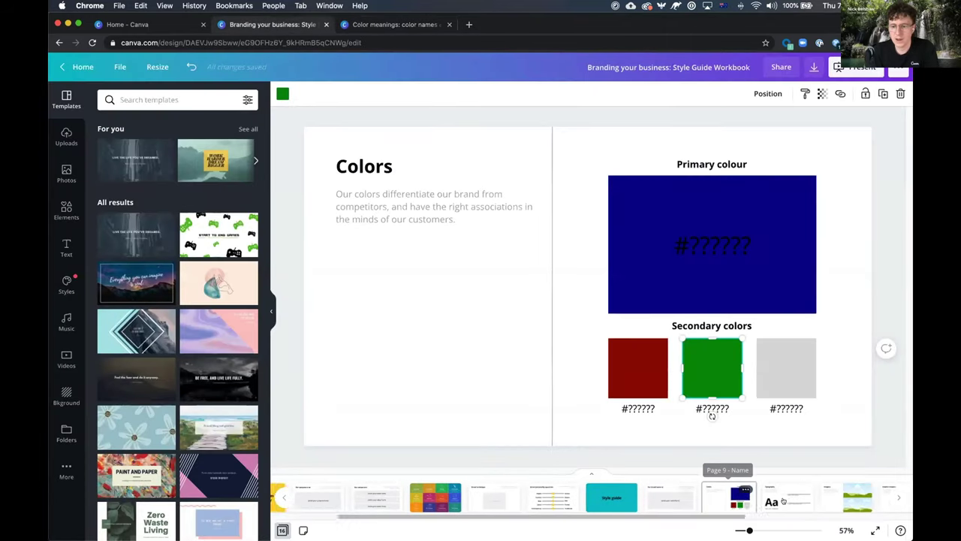
{"action": "scroll", "coordinate": [783, 500], "scroll_direction": "right", "scroll_amount": 2}
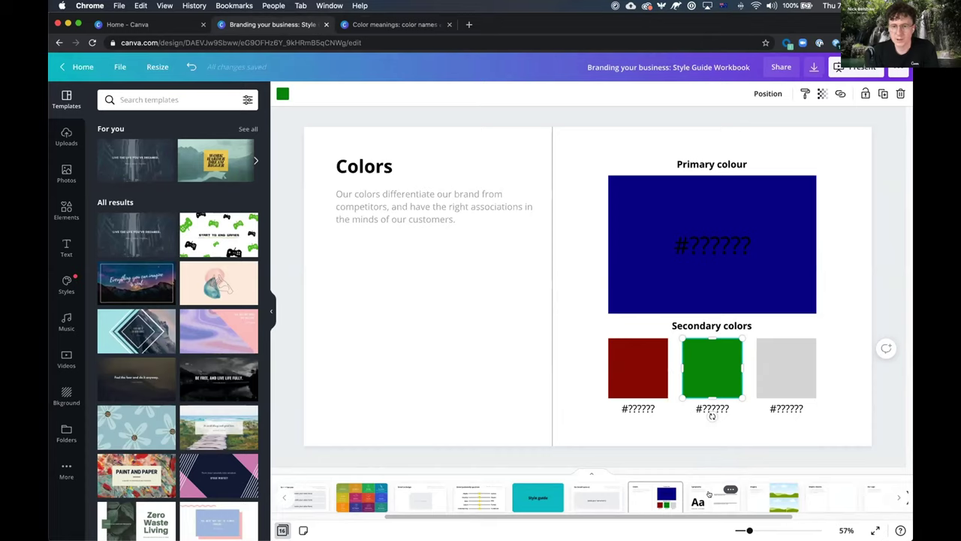
{"action": "left_click", "coordinate": [708, 496]}
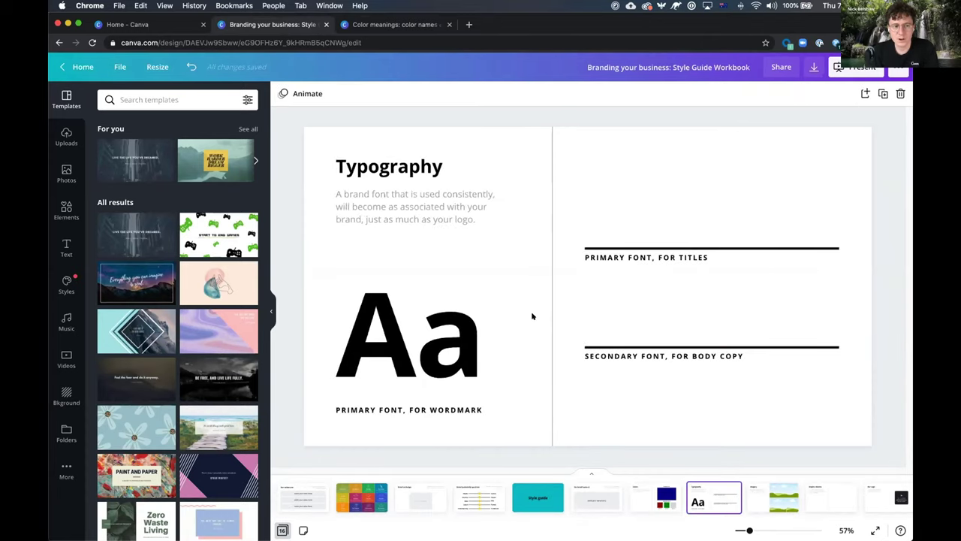
Browse the ready-made font combinations in the text library for a suitable title and body pairing.
{"action": "left_click", "coordinate": [66, 247]}
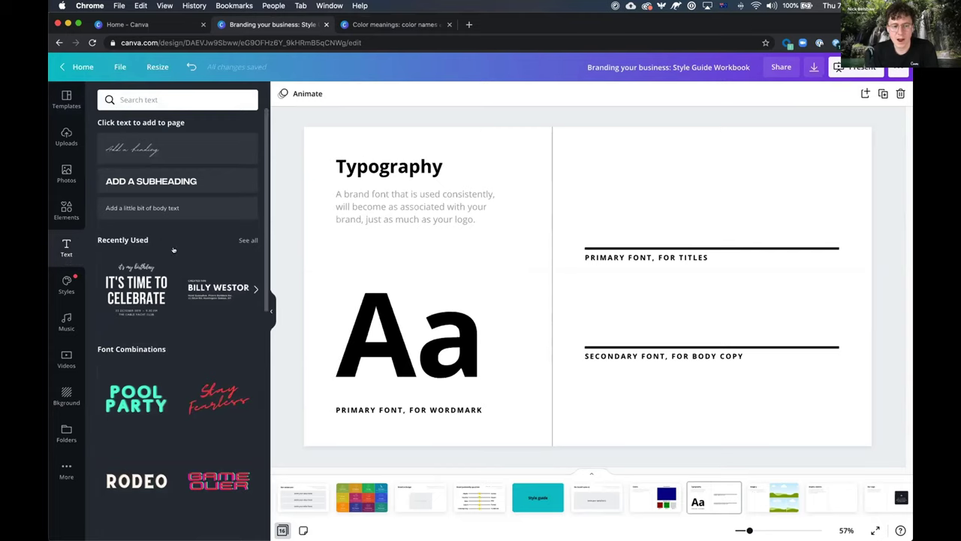
{"action": "scroll", "coordinate": [176, 252], "scroll_direction": "down", "scroll_amount": 3}
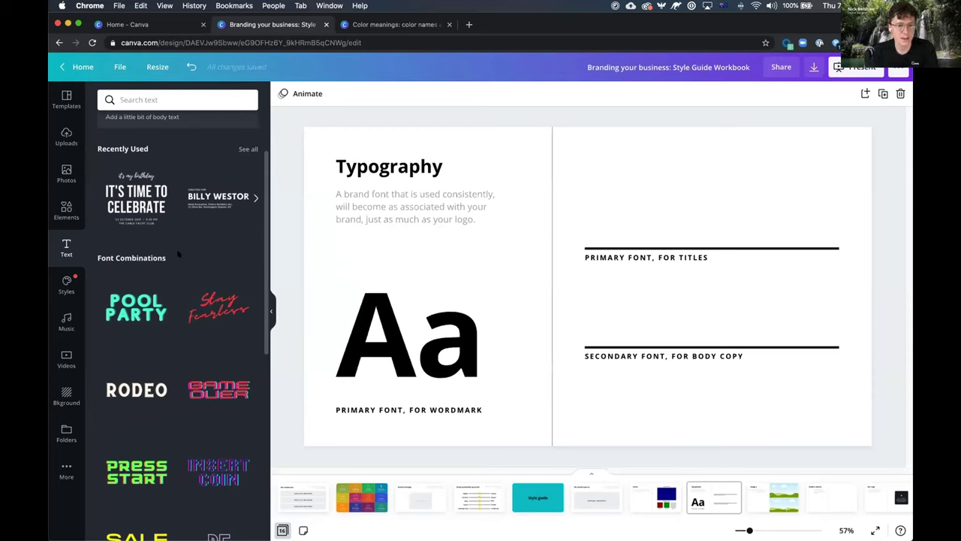
{"action": "mouse_move", "coordinate": [170, 217]}
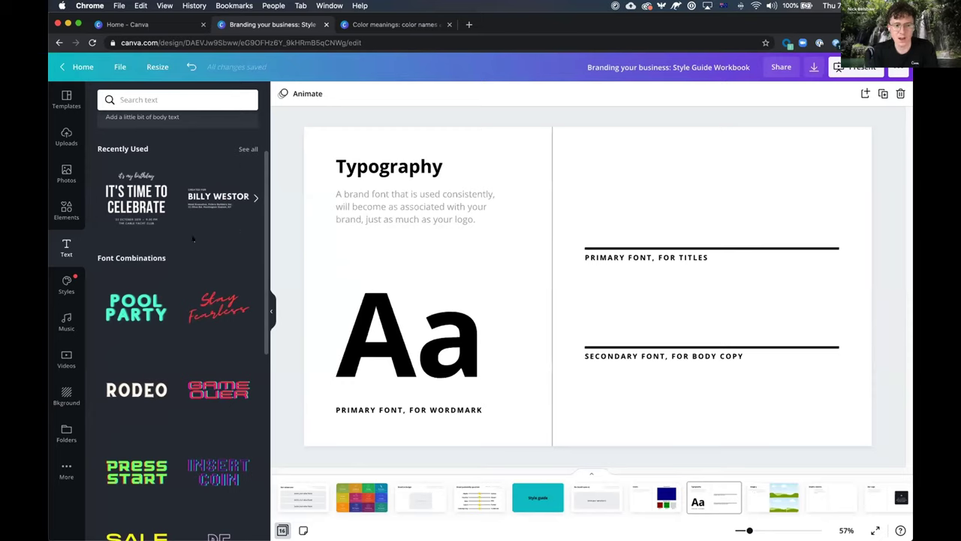
{"action": "scroll", "coordinate": [192, 239], "scroll_direction": "down", "scroll_amount": 3}
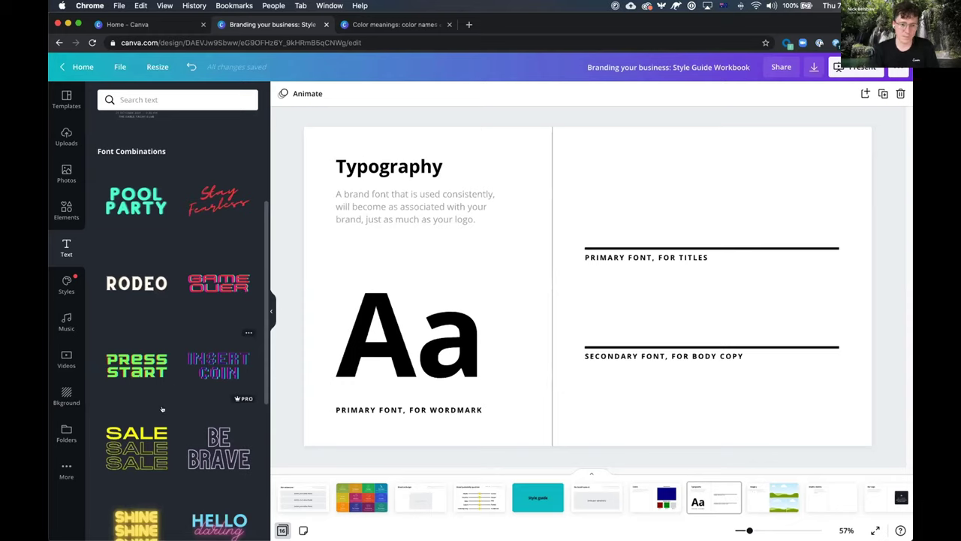
{"action": "scroll", "coordinate": [150, 419], "scroll_direction": "down", "scroll_amount": 5}
{"action": "scroll", "coordinate": [150, 419], "scroll_direction": "down", "scroll_amount": 3}
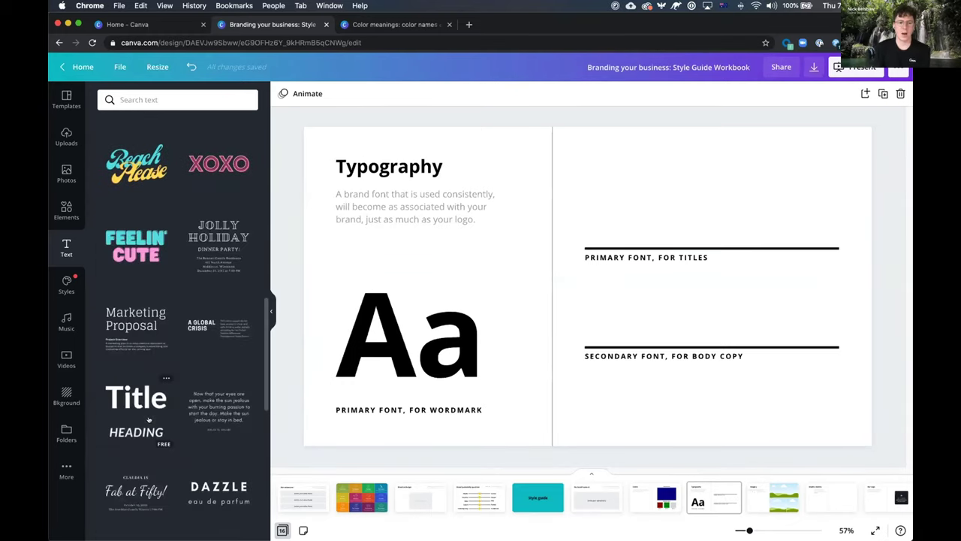
{"action": "scroll", "coordinate": [164, 386], "scroll_direction": "down", "scroll_amount": 2}
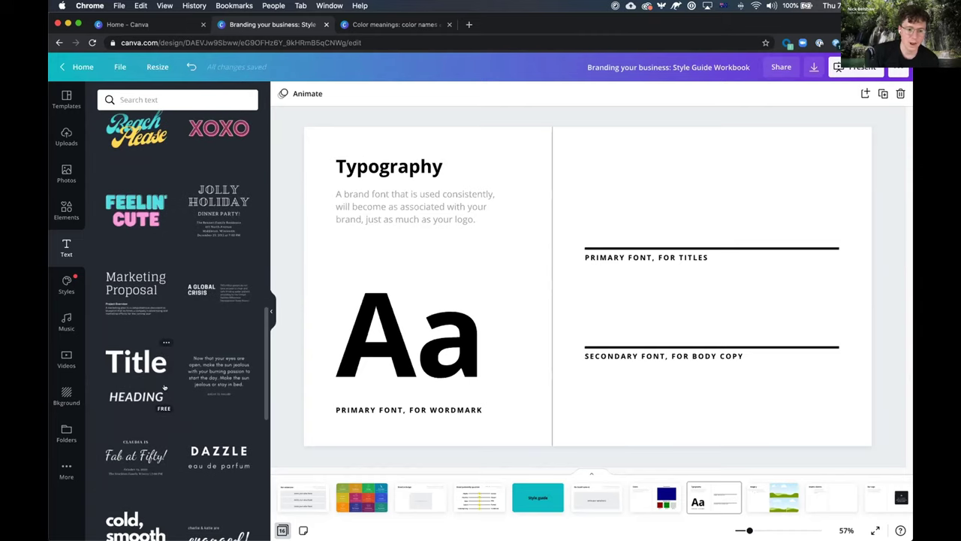
{"action": "scroll", "coordinate": [165, 386], "scroll_direction": "down", "scroll_amount": 2}
{"action": "scroll", "coordinate": [166, 386], "scroll_direction": "down", "scroll_amount": 1}
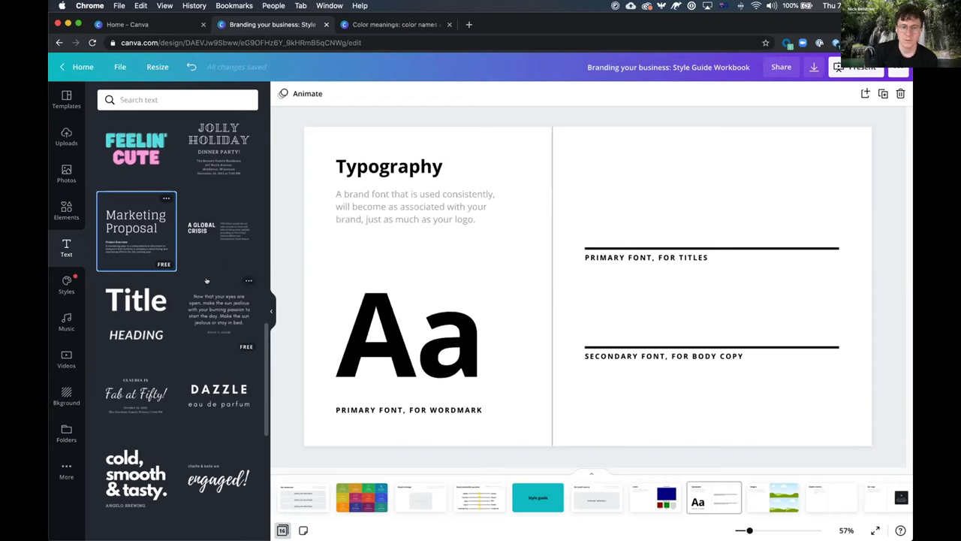
Add the "Marketing Proposal" and "cold, smooth & tasty." font combinations to the Typography page.
{"action": "left_click", "coordinate": [150, 233]}
{"action": "scroll", "coordinate": [112, 427], "scroll_direction": "down", "scroll_amount": 3}
{"action": "left_click_drag", "start_coordinate": [134, 379], "coordinate": [578, 236]}
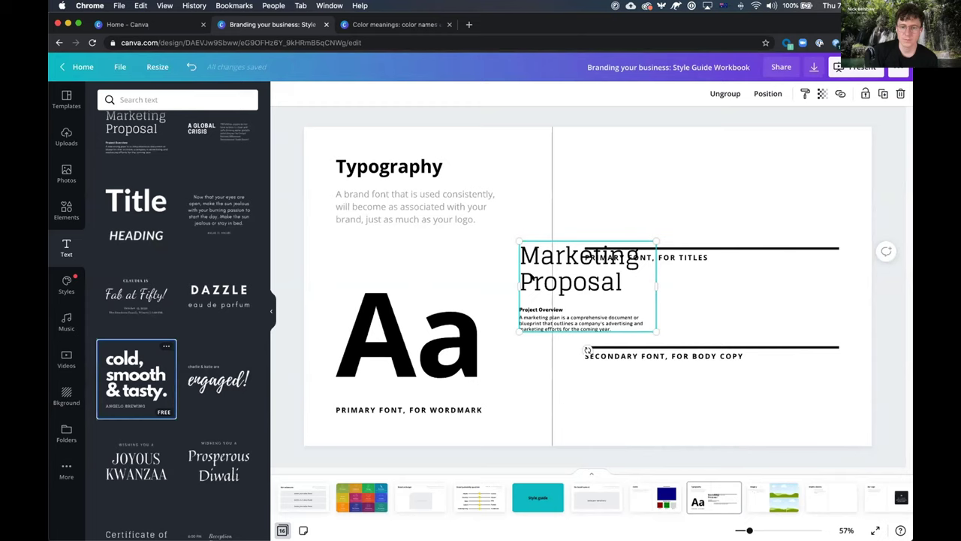
Delete the "Marketing Proposal" text group from the Typography page.
{"action": "left_click", "coordinate": [528, 282]}
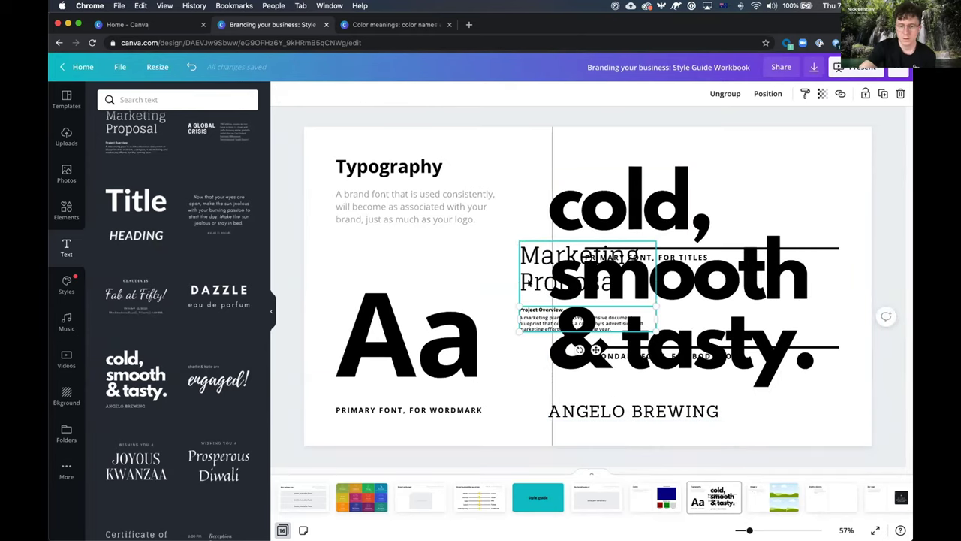
{"action": "key", "text": "Escape"}
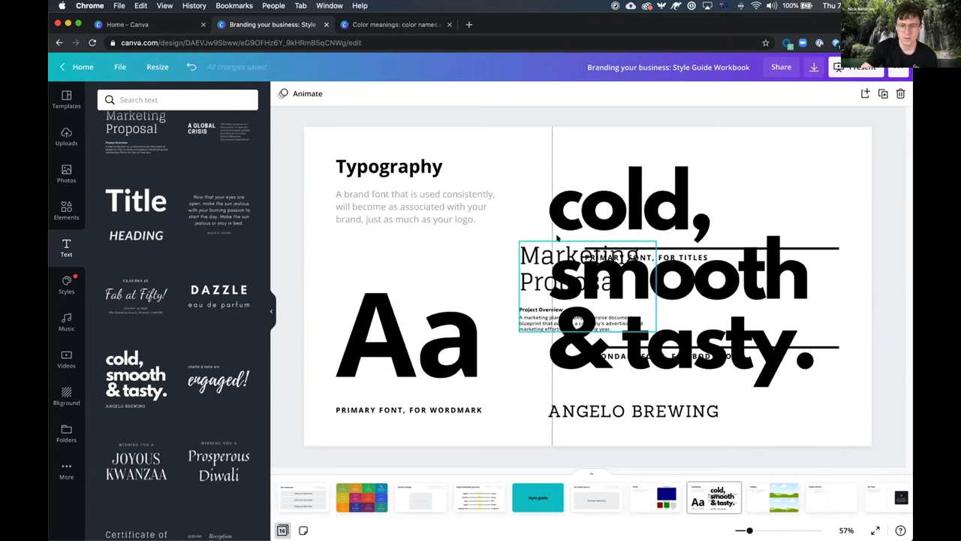
{"action": "left_click", "coordinate": [526, 281]}
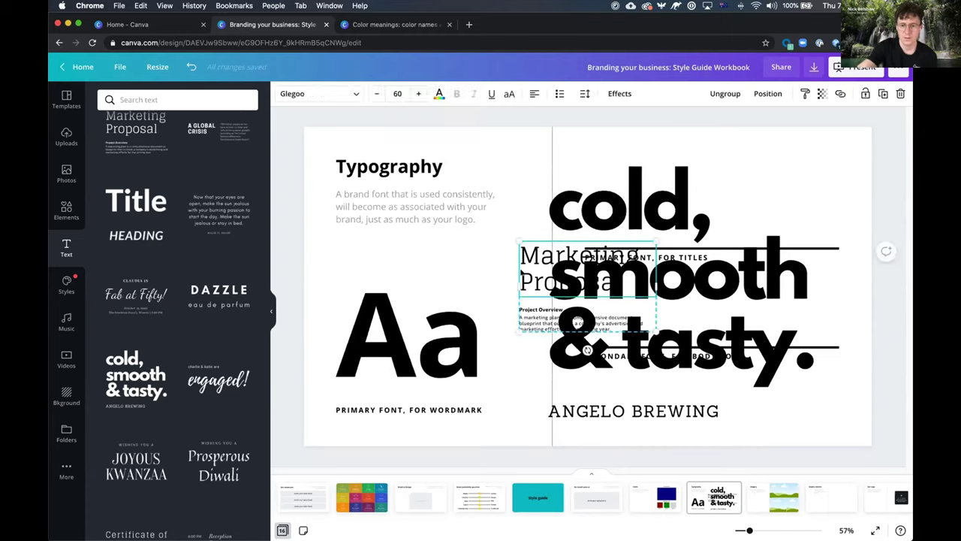
{"action": "key", "text": "Delete"}
Shrink the "cold, smooth & tasty." text group and position it above the primary font line.
{"action": "left_click_drag", "start_coordinate": [730, 321], "coordinate": [715, 283]}
{"action": "left_click_drag", "start_coordinate": [846, 378], "coordinate": [659, 226]}
{"action": "left_click_drag", "start_coordinate": [578, 178], "coordinate": [623, 183]}
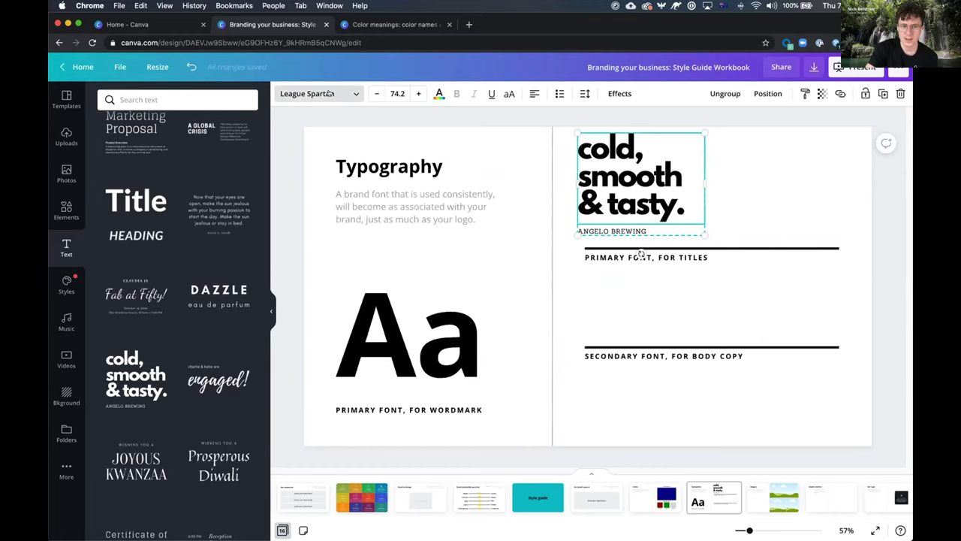
{"action": "left_click", "coordinate": [605, 231]}
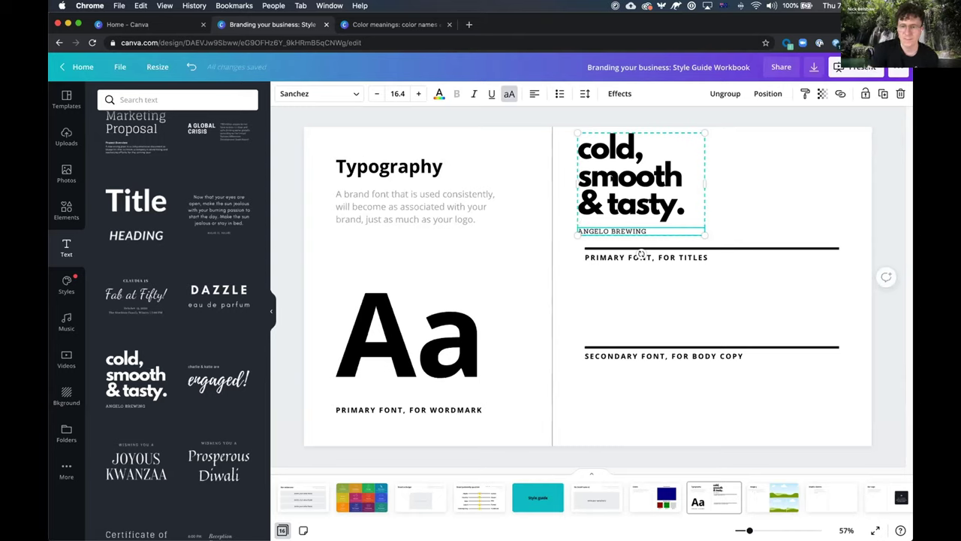
{"action": "left_click_drag", "start_coordinate": [661, 188], "coordinate": [688, 189]}
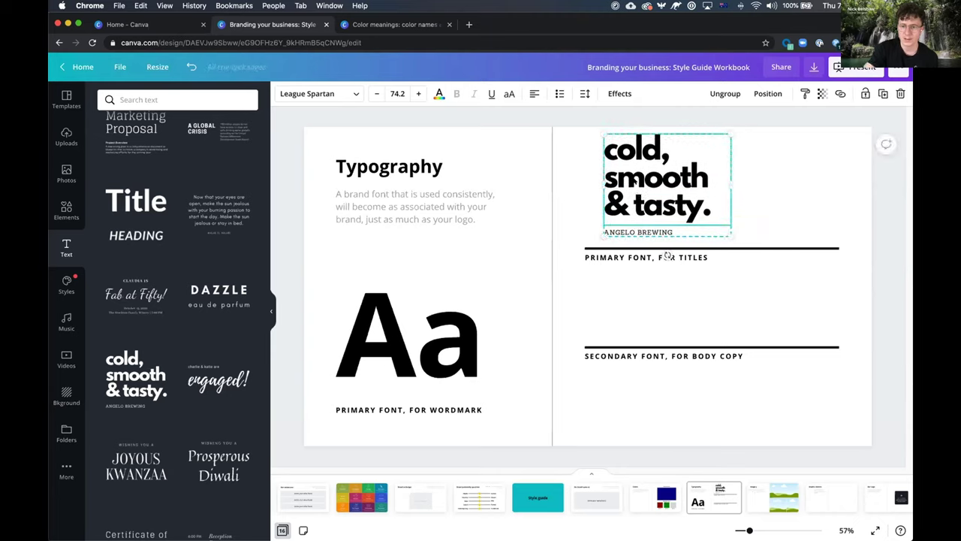
Ungroup the font combination, then place "ANGELO BREWING" just above the secondary font line and enlarge it.
{"action": "left_click", "coordinate": [721, 93]}
{"action": "left_click", "coordinate": [776, 156]}
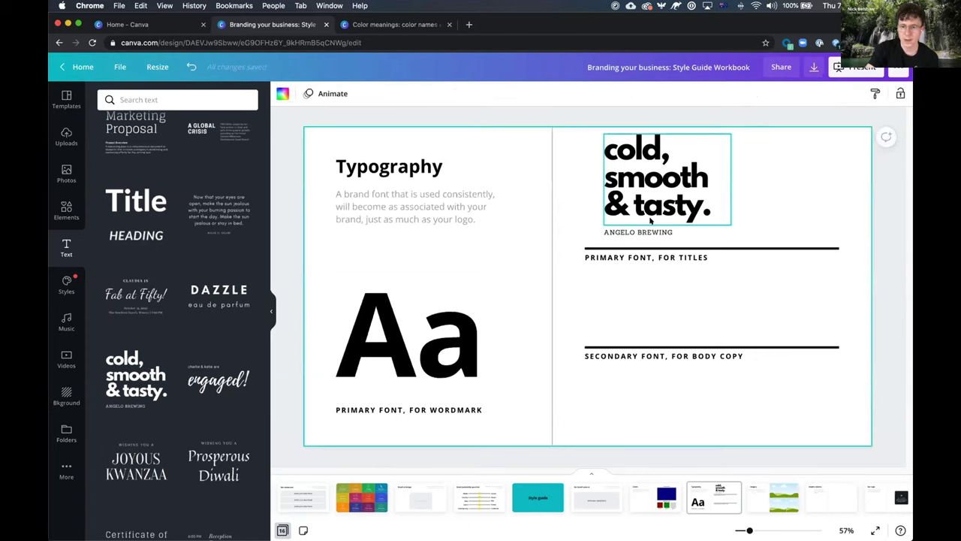
{"action": "left_click_drag", "start_coordinate": [635, 232], "coordinate": [623, 331]}
{"action": "left_click_drag", "start_coordinate": [740, 304], "coordinate": [830, 261]}
Widen the "cold, smooth & tasty." text box to about 798 wide so it sits on two lines above the primary font line.
{"action": "left_click_drag", "start_coordinate": [688, 190], "coordinate": [818, 199]}
{"action": "left_click", "coordinate": [809, 160]}
{"action": "left_click", "coordinate": [704, 201]}
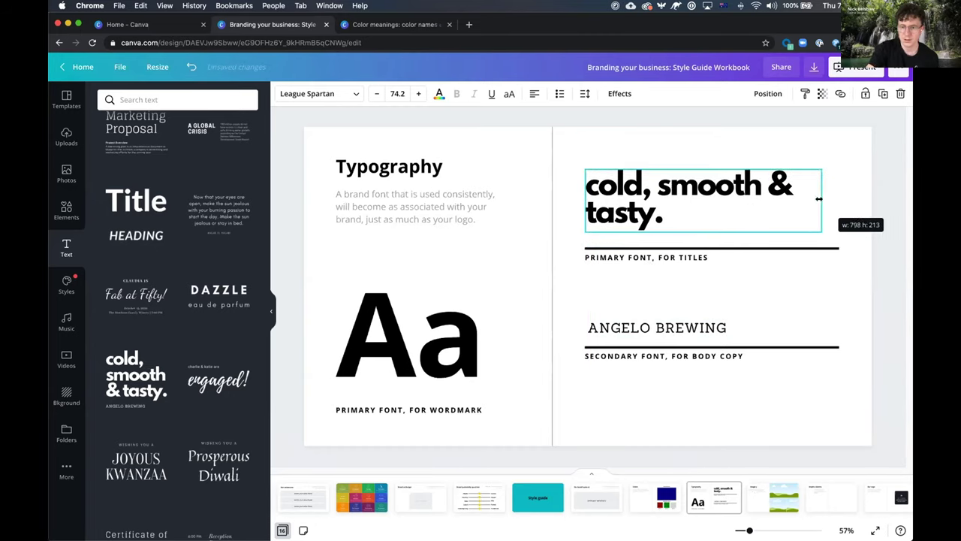
{"action": "left_click", "coordinate": [726, 140]}
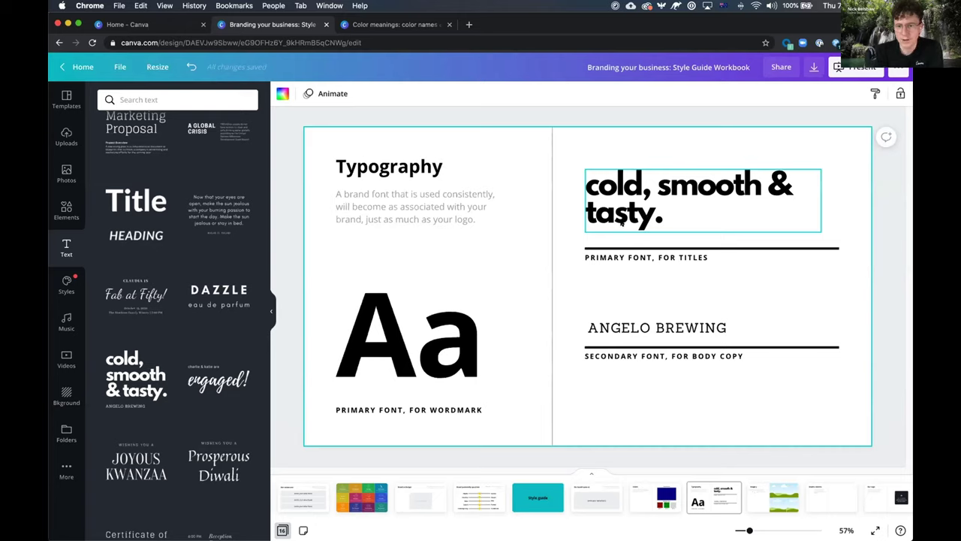
{"action": "left_click", "coordinate": [605, 328]}
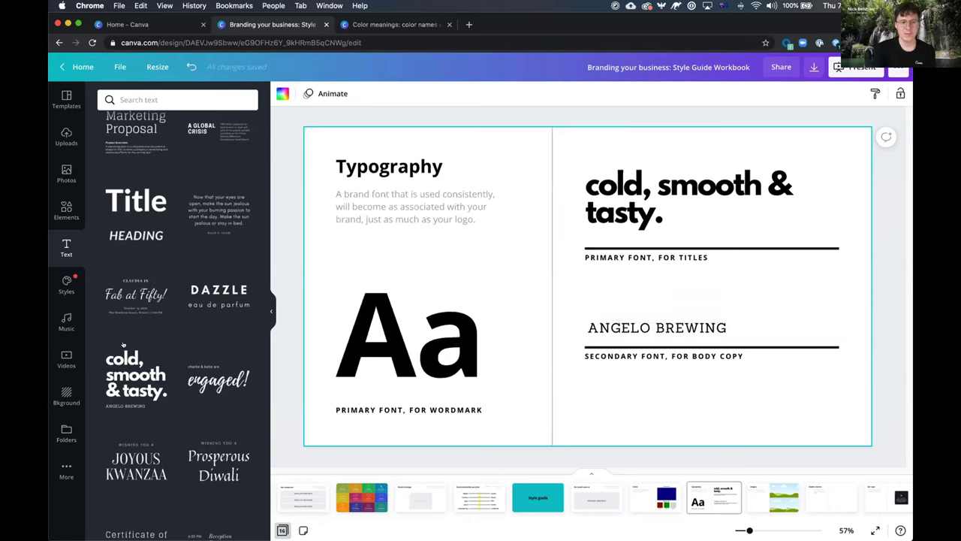
{"action": "scroll", "coordinate": [179, 385], "scroll_direction": "down", "scroll_amount": 5}
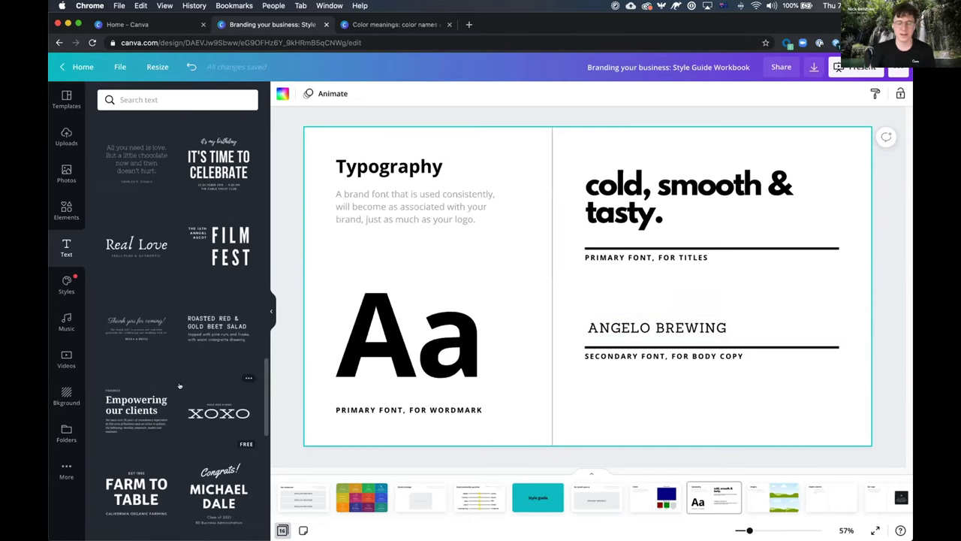
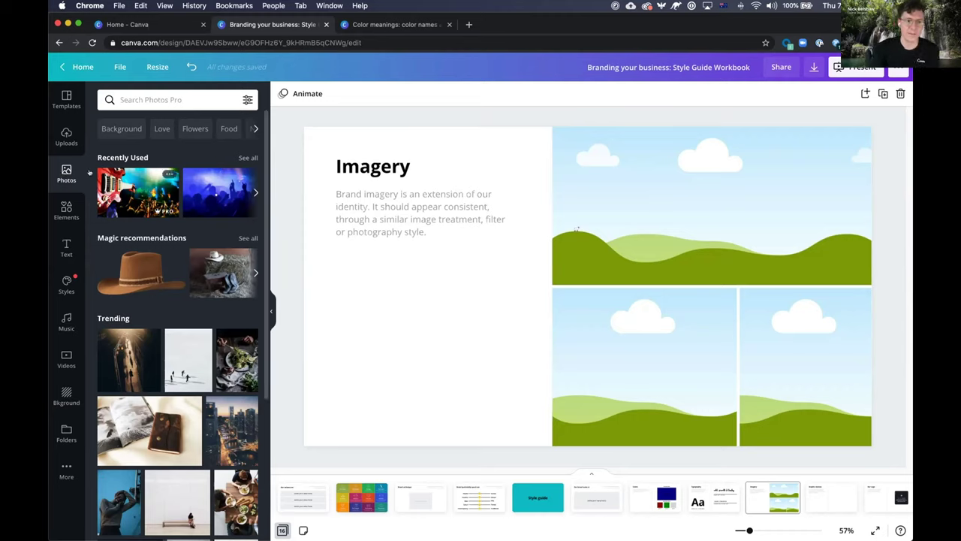
Search the photos for "music +live" and place the red electric guitar concert photo in the Imagery page's large upper frame.
{"action": "left_click", "coordinate": [154, 99]}
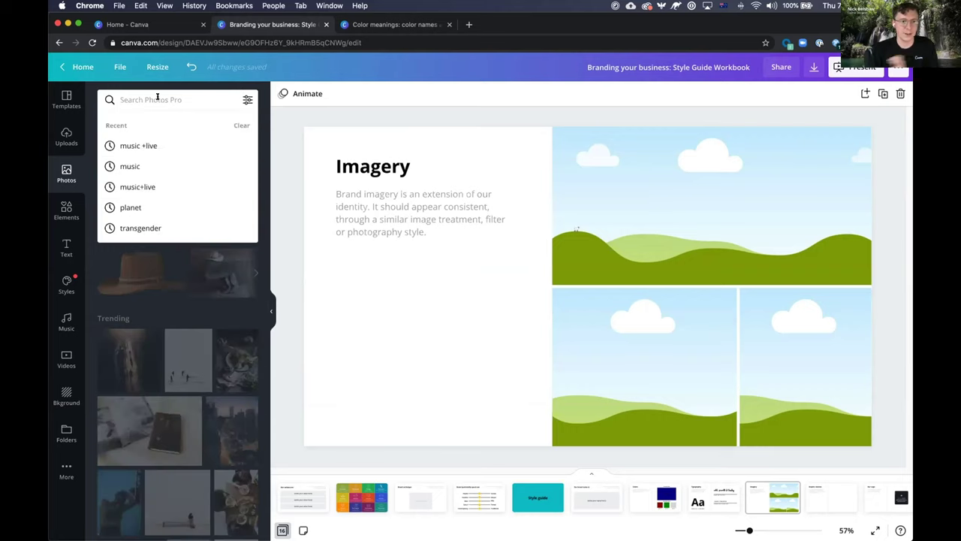
{"action": "left_click", "coordinate": [135, 145]}
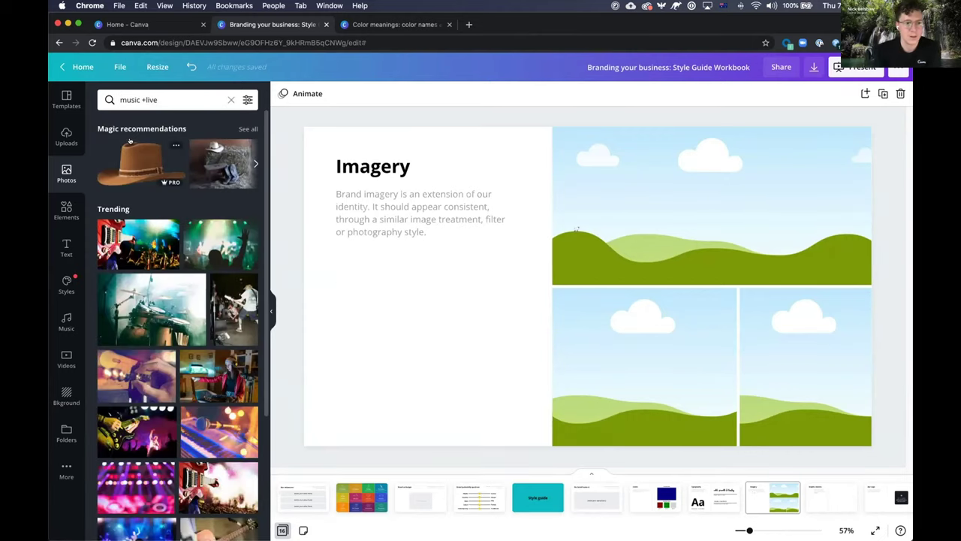
{"action": "scroll", "coordinate": [165, 259], "scroll_direction": "down", "scroll_amount": 2}
{"action": "scroll", "coordinate": [165, 248], "scroll_direction": "down", "scroll_amount": 6}
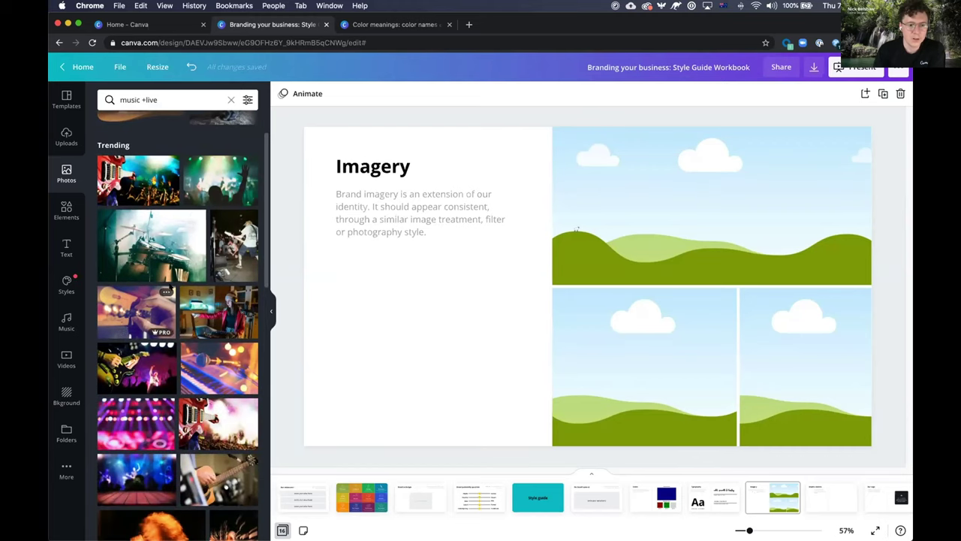
{"action": "scroll", "coordinate": [148, 274], "scroll_direction": "down", "scroll_amount": 2}
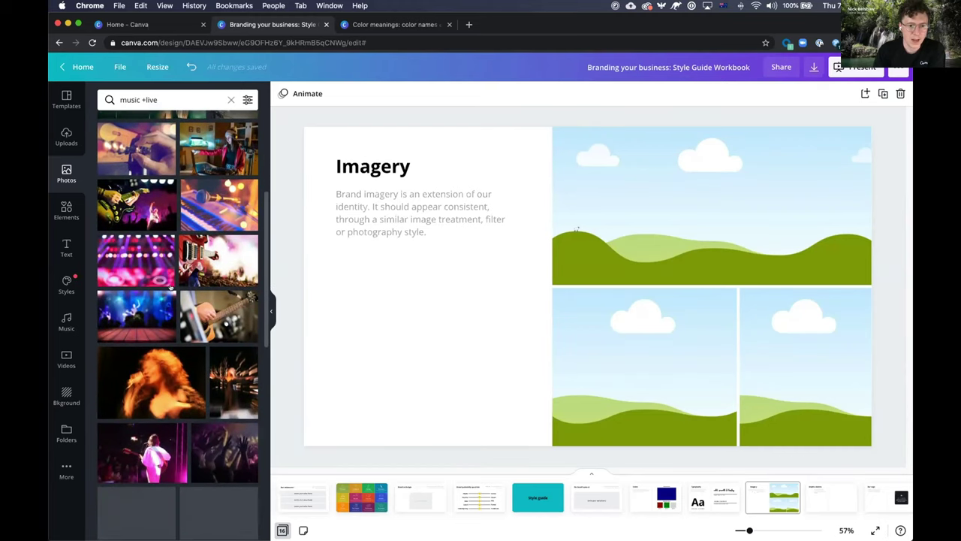
{"action": "left_click_drag", "start_coordinate": [205, 225], "coordinate": [602, 194]}
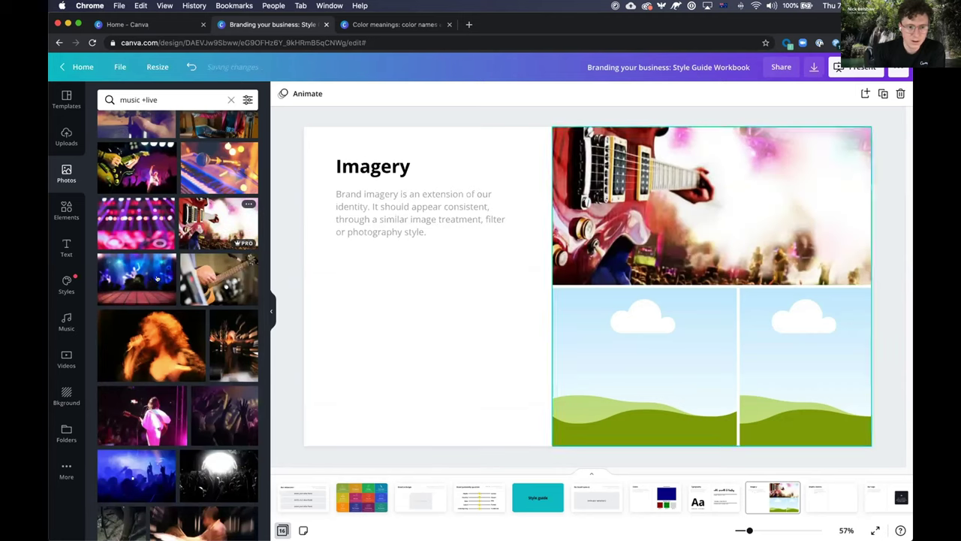
Fill the lower-left frame with the blue-lit stage photo and the lower-right frame with the blue concert crowd photo.
{"action": "left_click_drag", "start_coordinate": [136, 278], "coordinate": [585, 341]}
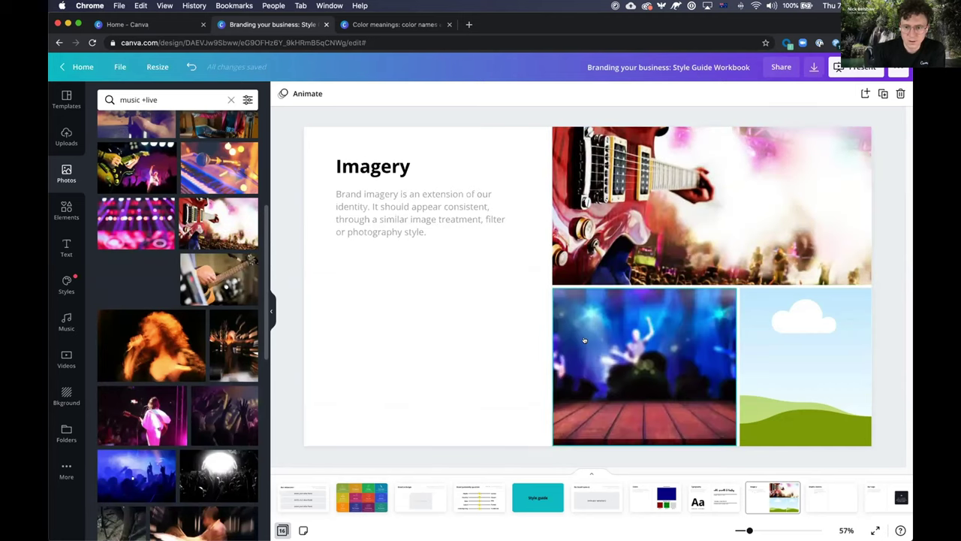
{"action": "scroll", "coordinate": [163, 331], "scroll_direction": "down", "scroll_amount": 3}
{"action": "scroll", "coordinate": [162, 331], "scroll_direction": "down", "scroll_amount": 2}
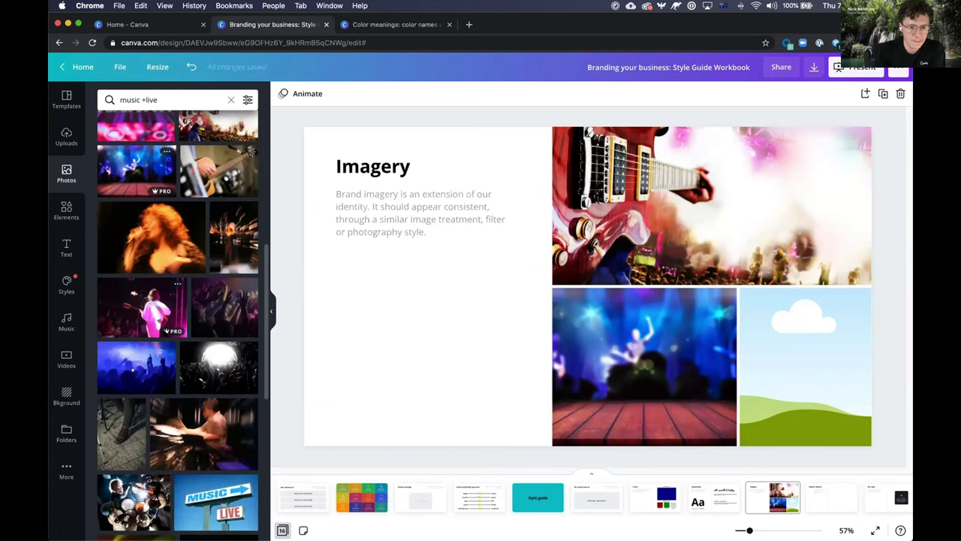
{"action": "left_click_drag", "start_coordinate": [136, 367], "coordinate": [788, 355]}
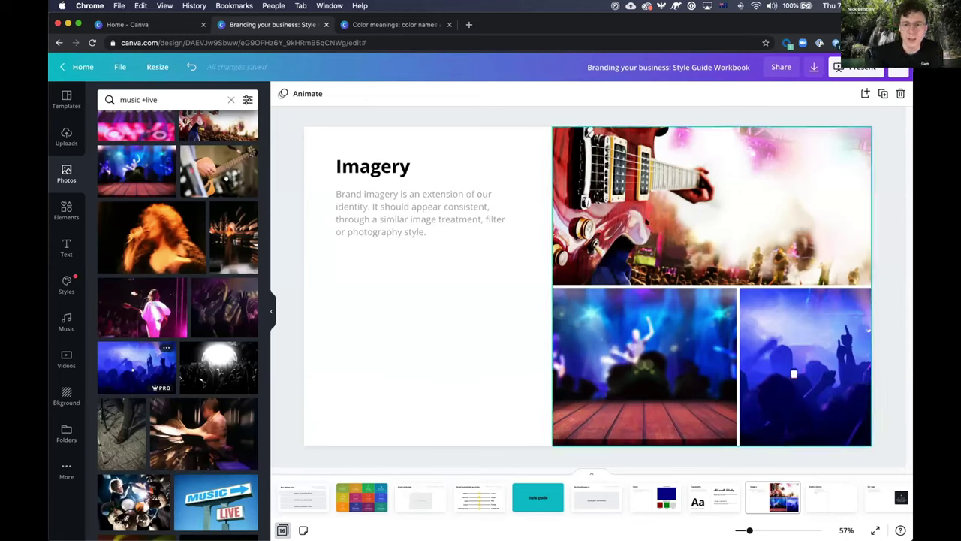
Apply the Street filter to all three concert photos in the Imagery grid.
{"action": "left_click", "coordinate": [661, 194]}
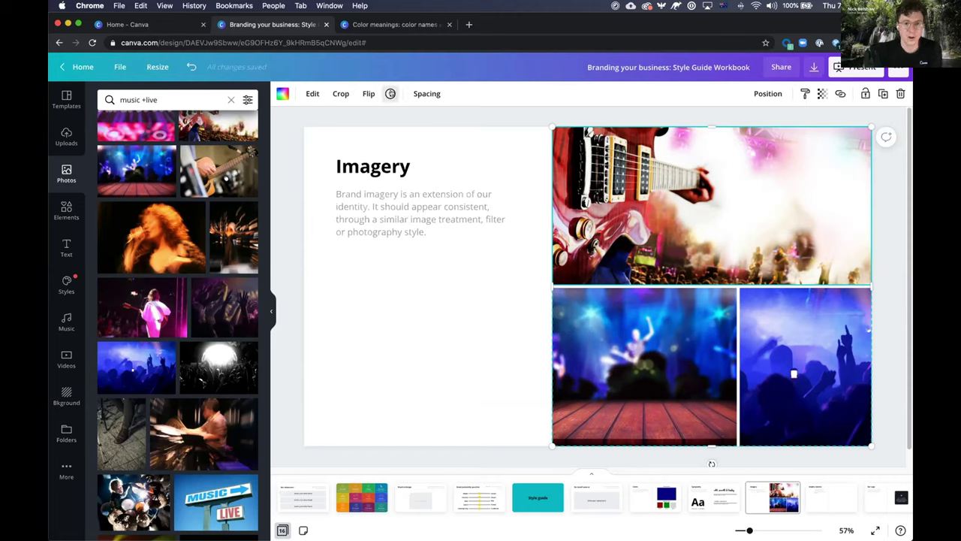
{"action": "left_click", "coordinate": [312, 94]}
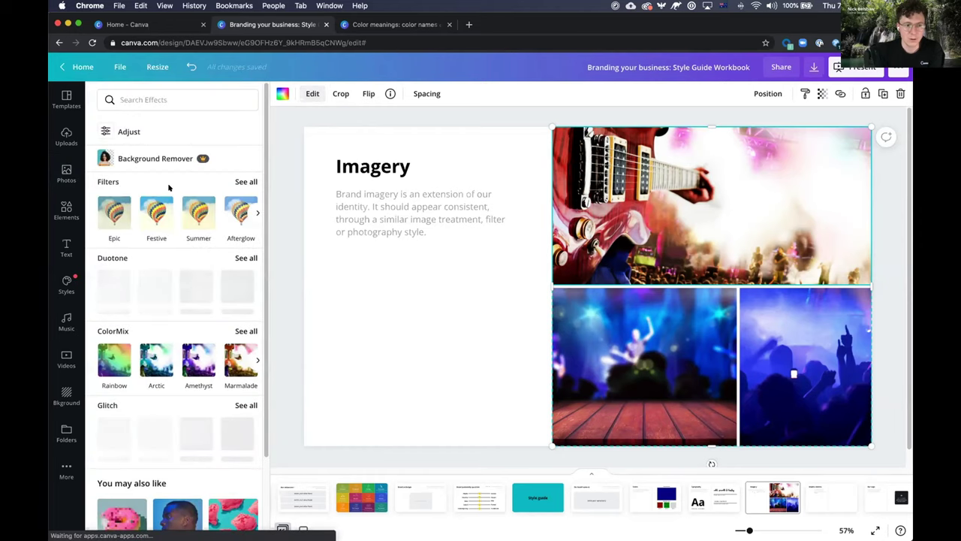
{"action": "left_click", "coordinate": [239, 181]}
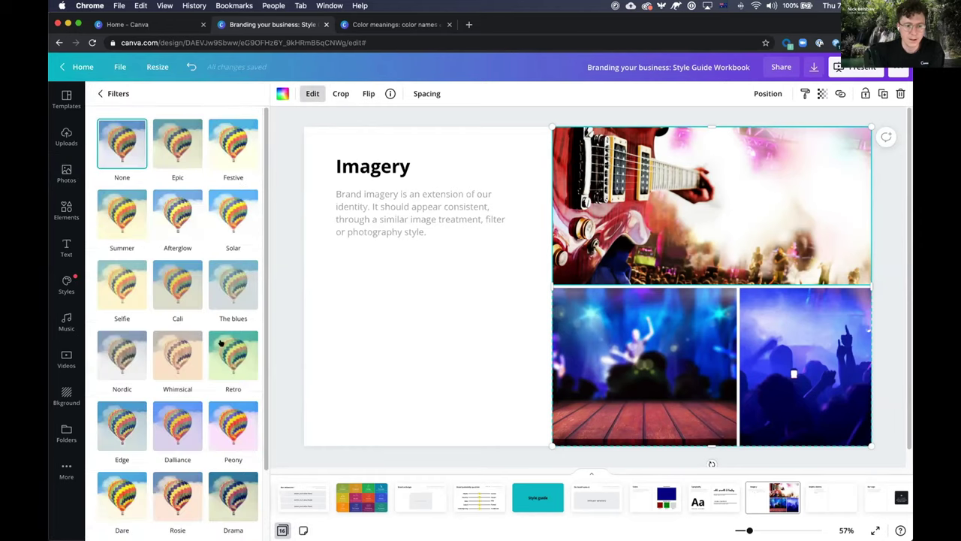
{"action": "scroll", "coordinate": [219, 343], "scroll_direction": "down", "scroll_amount": 2}
{"action": "left_click", "coordinate": [177, 485]}
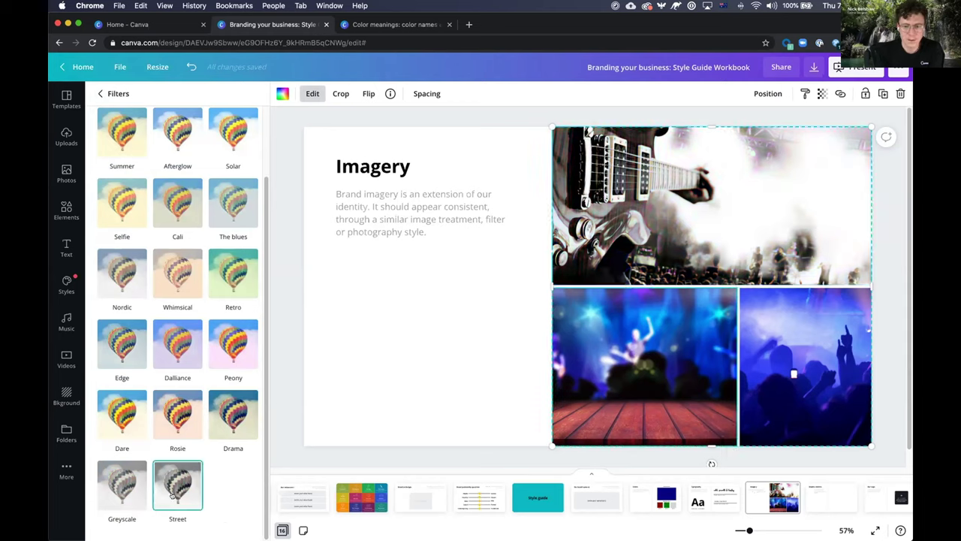
{"action": "left_click", "coordinate": [180, 515]}
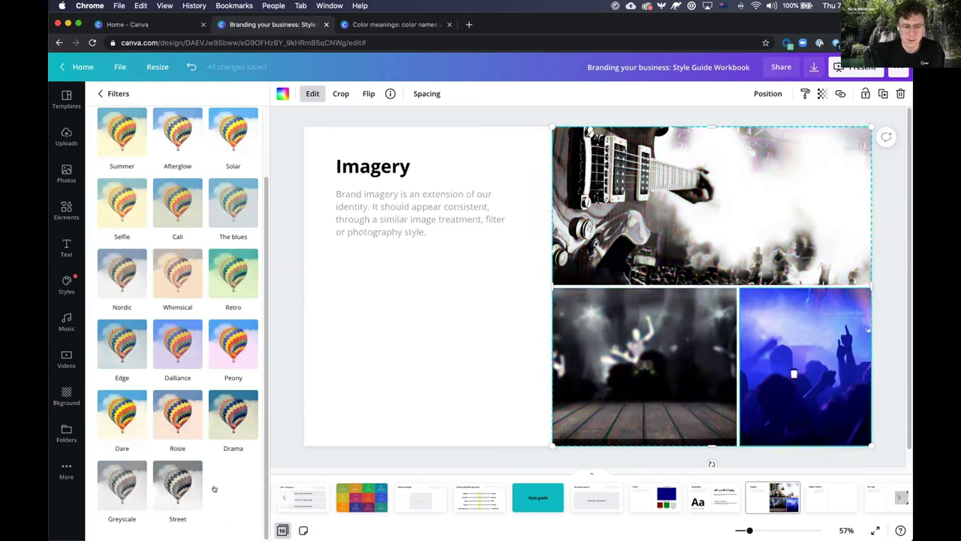
{"action": "left_click", "coordinate": [171, 489]}
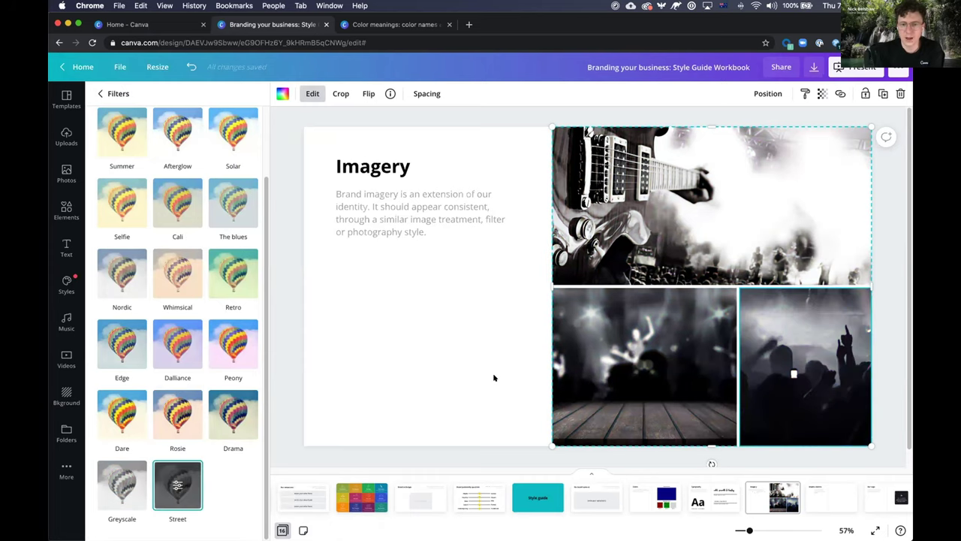
{"action": "key", "text": "Escape"}
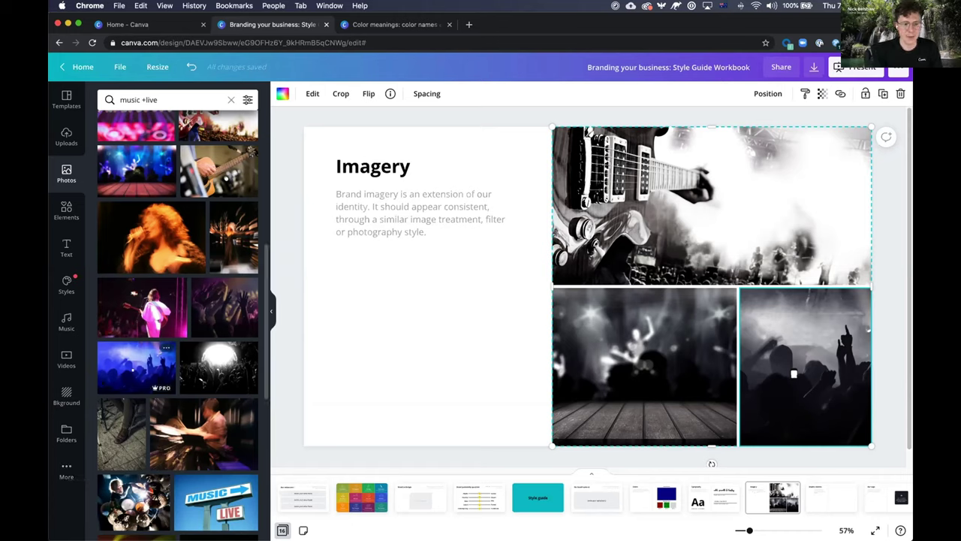
Open the Pixabay integration and look over its free images.
{"action": "left_click", "coordinate": [67, 468]}
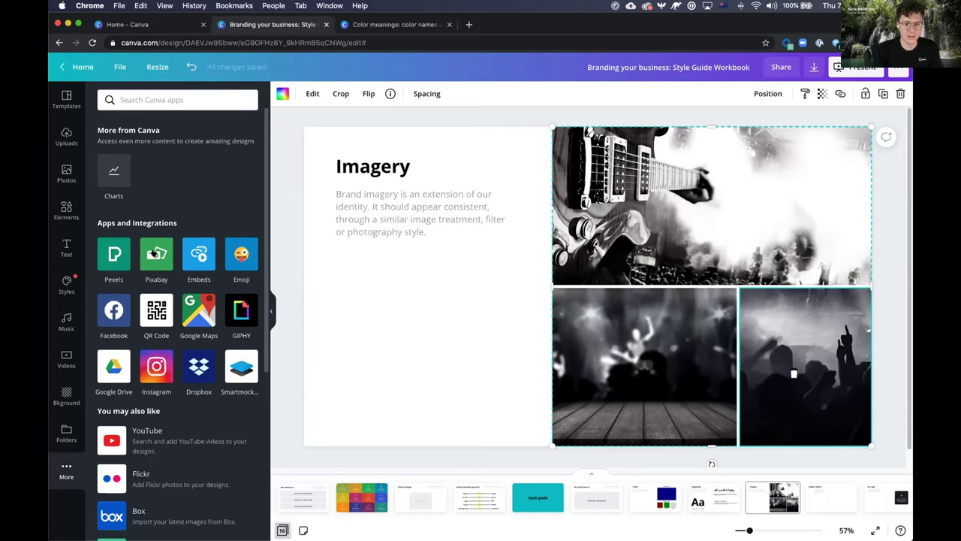
{"action": "left_click", "coordinate": [154, 253]}
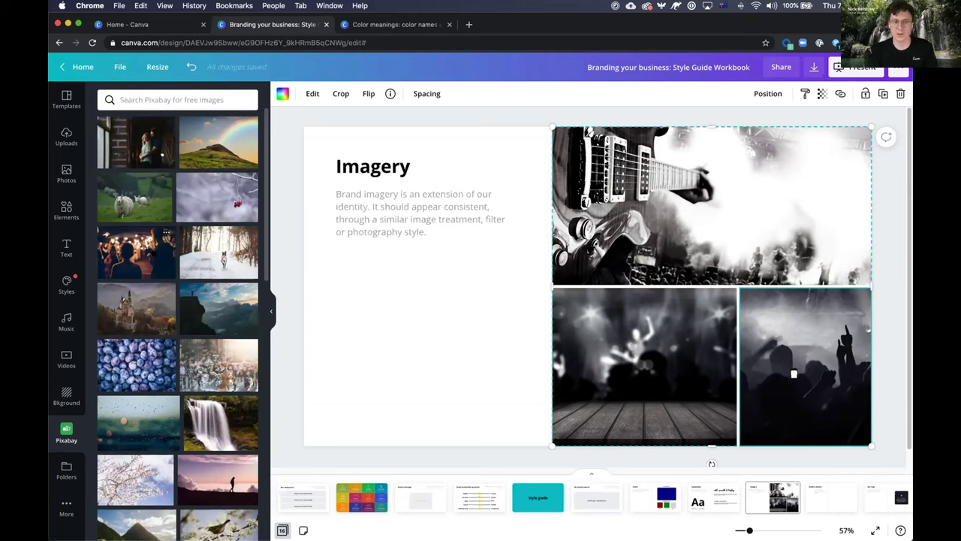
{"action": "left_click", "coordinate": [191, 99]}
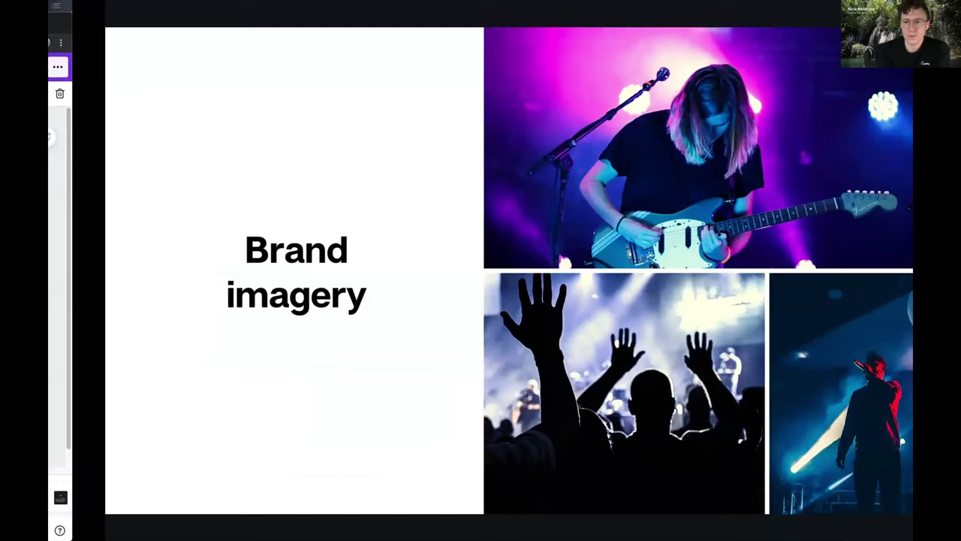
{"action": "key", "text": "Right"}
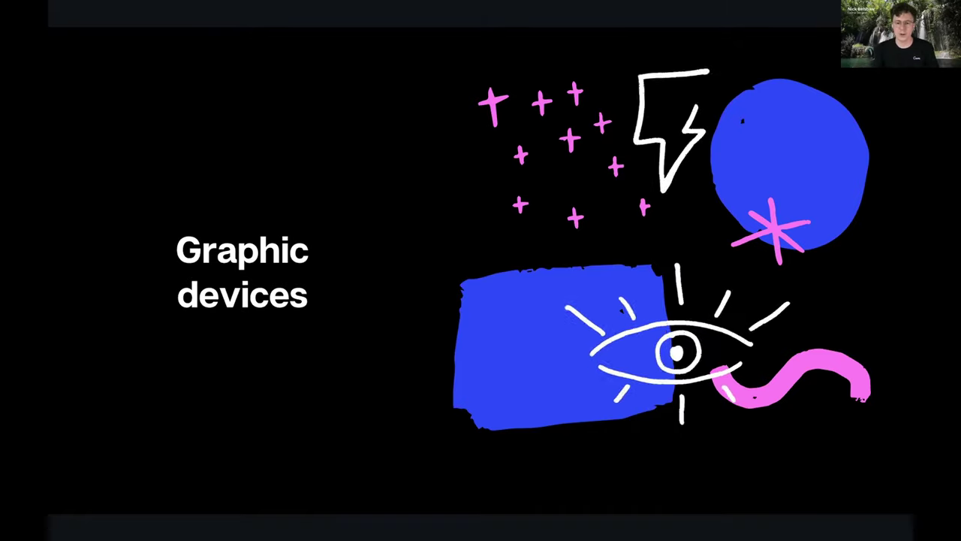
{"action": "key", "text": "Escape"}
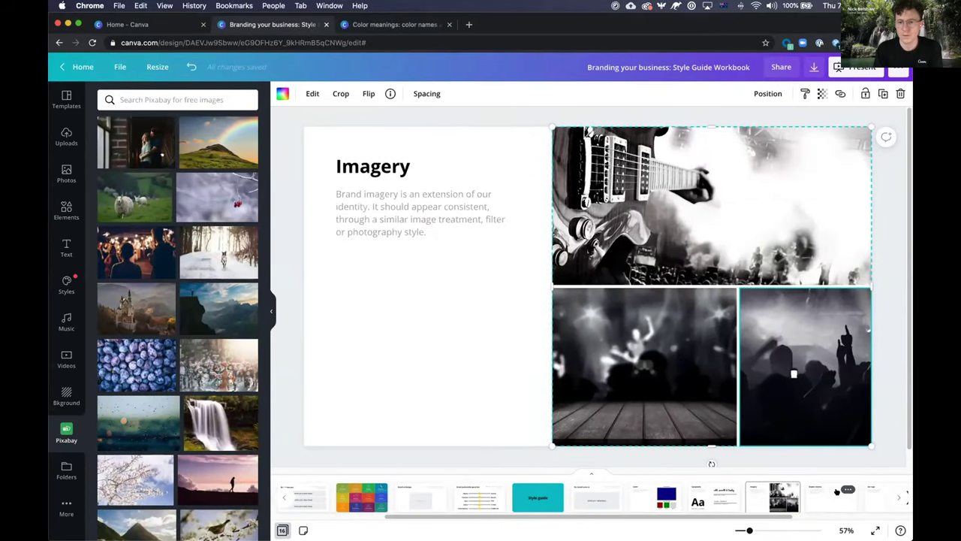
Go to the Graphic devices page and search the elements for "stickers".
{"action": "left_click", "coordinate": [836, 494]}
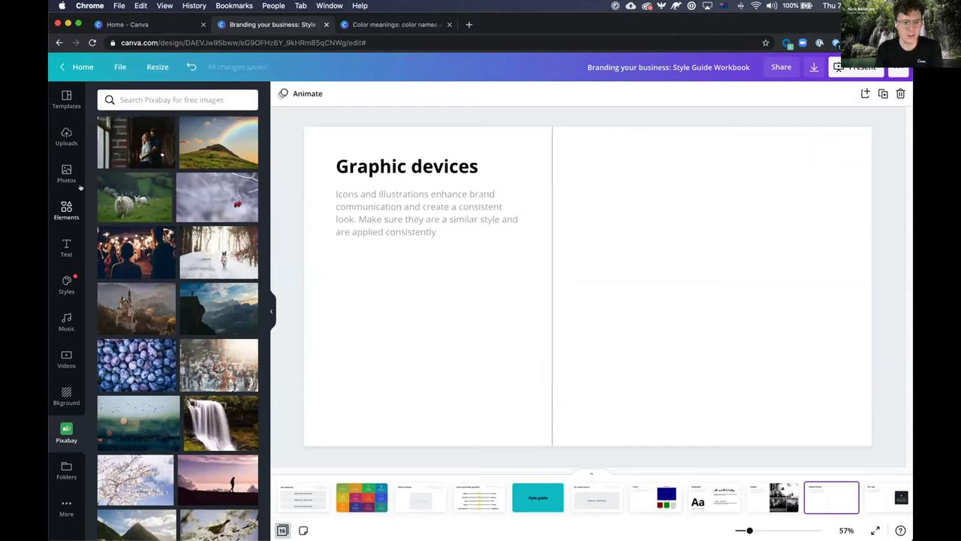
{"action": "left_click", "coordinate": [66, 209]}
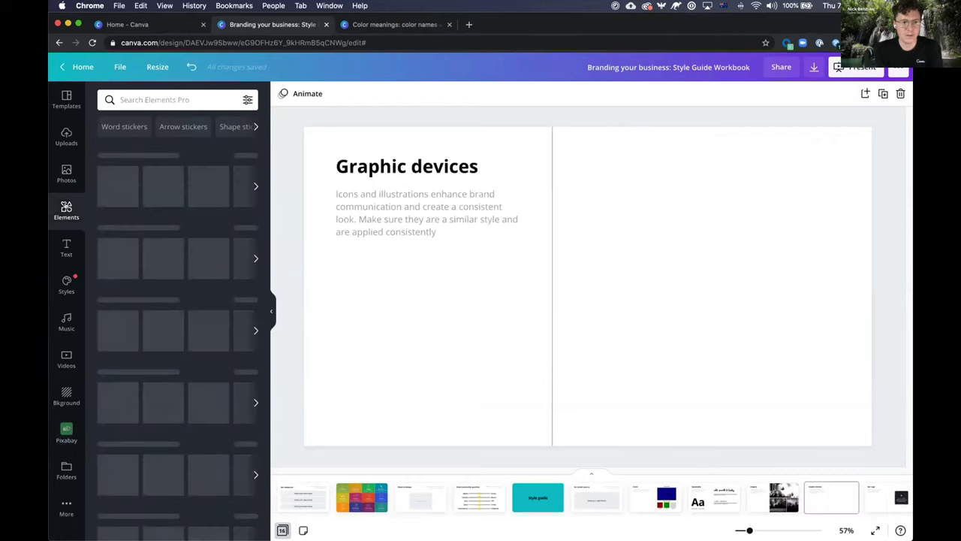
{"action": "left_click", "coordinate": [151, 101]}
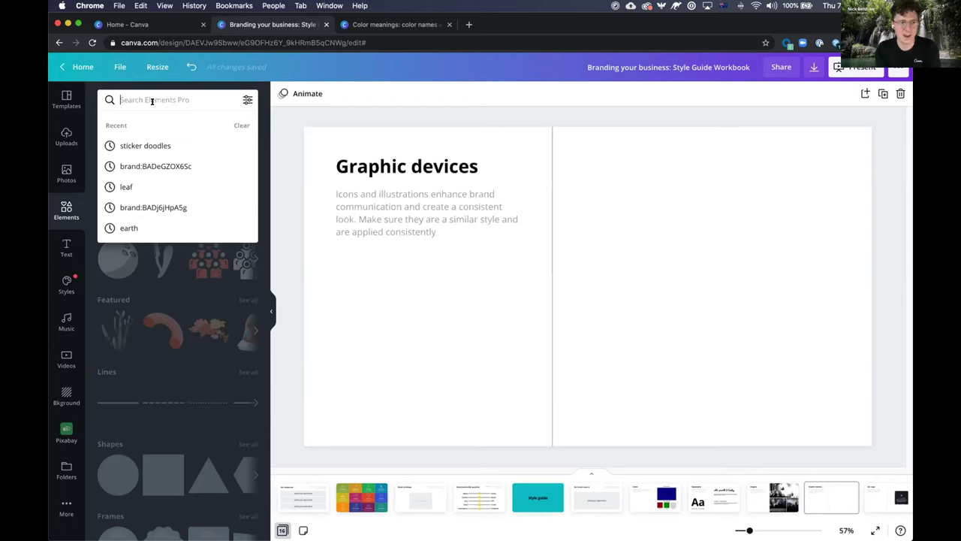
{"action": "type", "text": "s"}
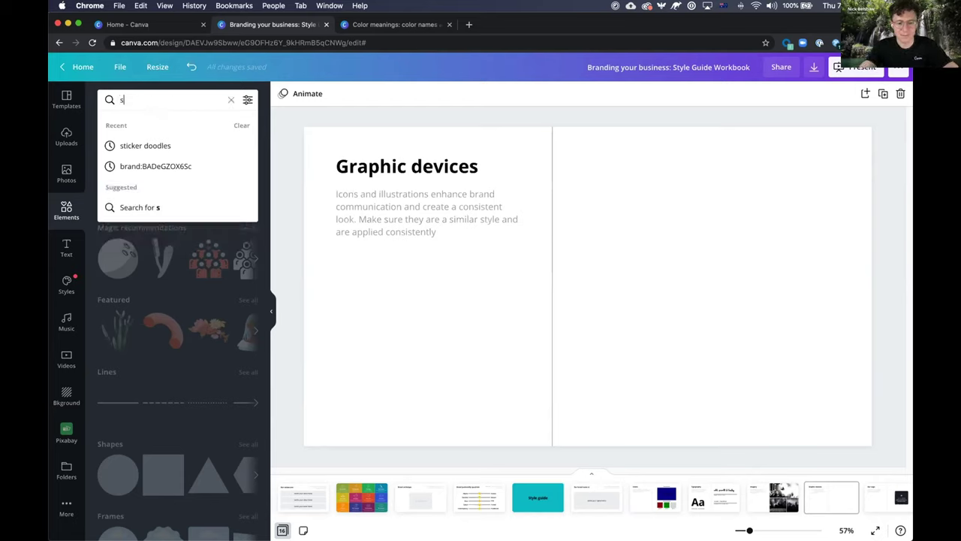
{"action": "type", "text": "tickers"}
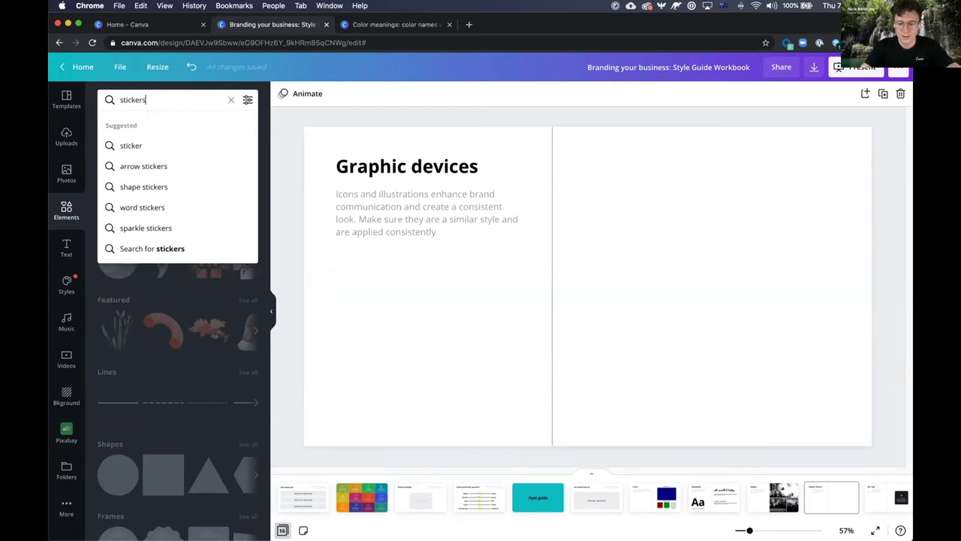
{"action": "key", "text": "Return"}
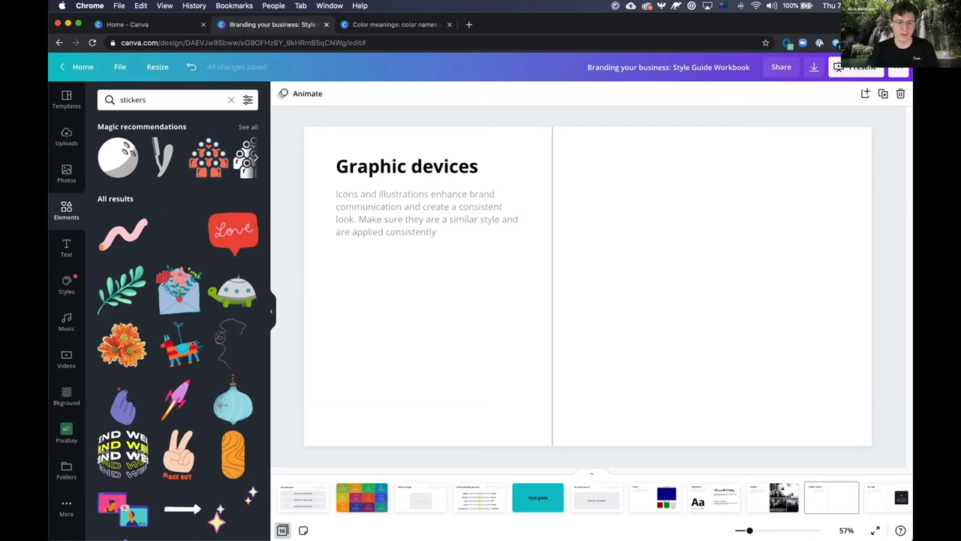
Add the sticker of a person working at a computer to the lower part of the page's blank right half.
{"action": "scroll", "coordinate": [186, 308], "scroll_direction": "down", "scroll_amount": 5}
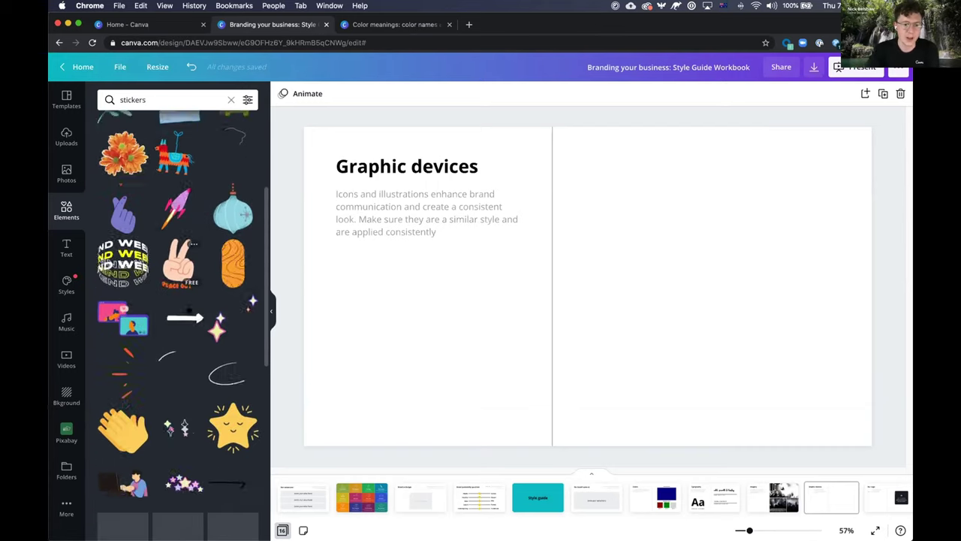
{"action": "scroll", "coordinate": [189, 308], "scroll_direction": "down", "scroll_amount": 3}
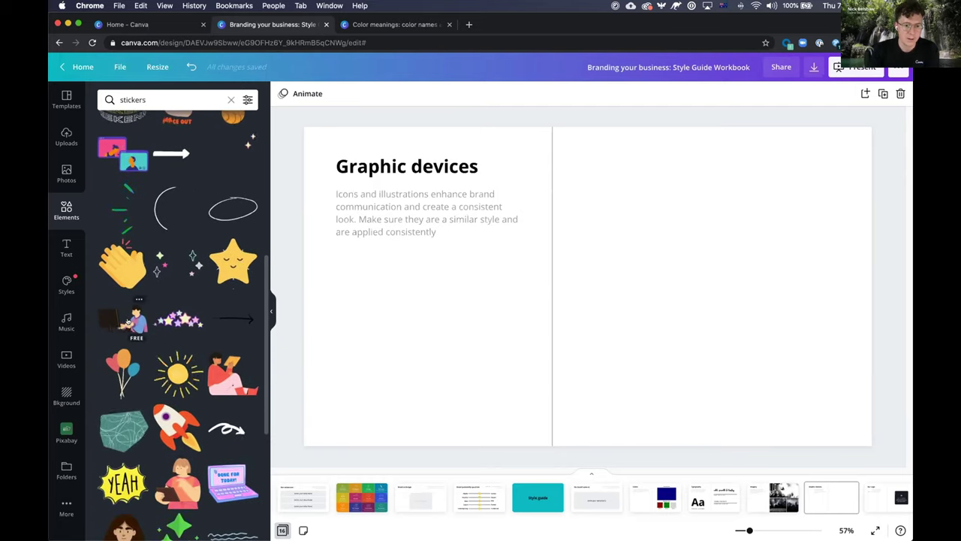
{"action": "left_click", "coordinate": [126, 322]}
{"action": "left_click_drag", "start_coordinate": [360, 158], "coordinate": [702, 294]}
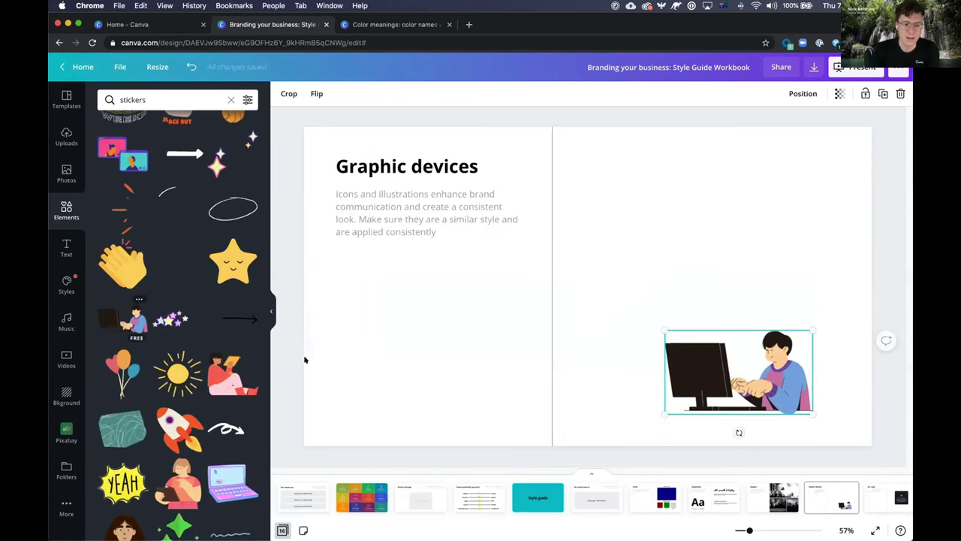
Clear the stickers search and add the purple striped-leaf plant from the Bold Foliage collection to the page.
{"action": "scroll", "coordinate": [187, 381], "scroll_direction": "down", "scroll_amount": 3}
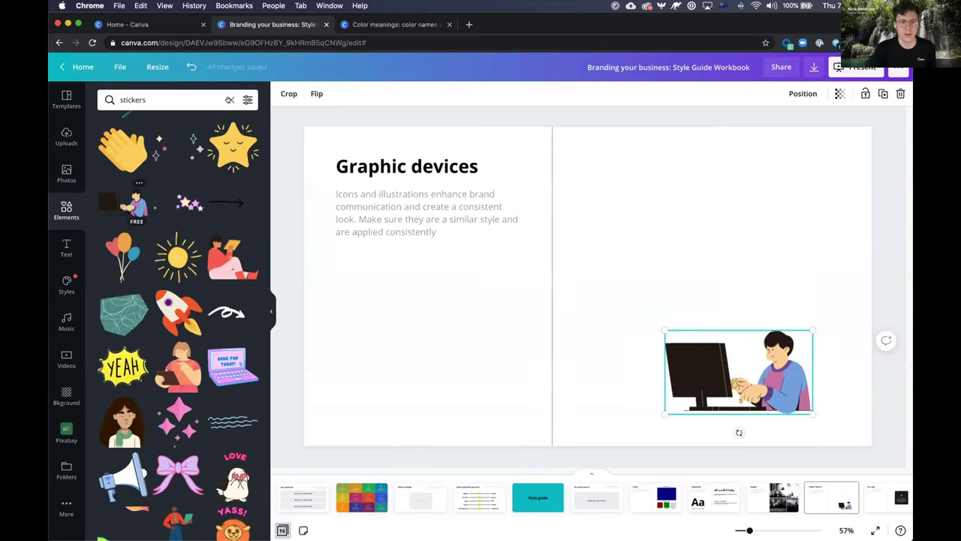
{"action": "scroll", "coordinate": [231, 161], "scroll_direction": "down", "scroll_amount": 10}
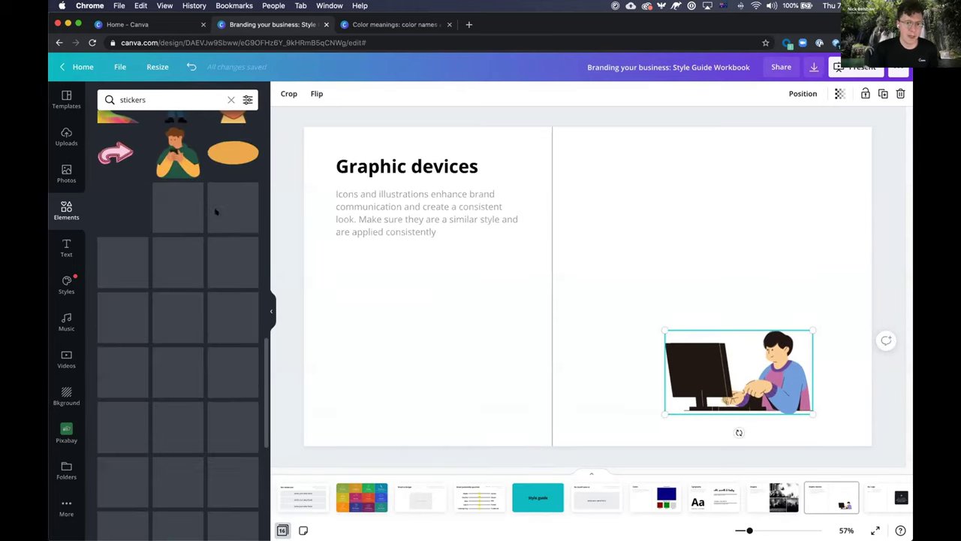
{"action": "left_click", "coordinate": [230, 100]}
{"action": "scroll", "coordinate": [184, 316], "scroll_direction": "down", "scroll_amount": 15}
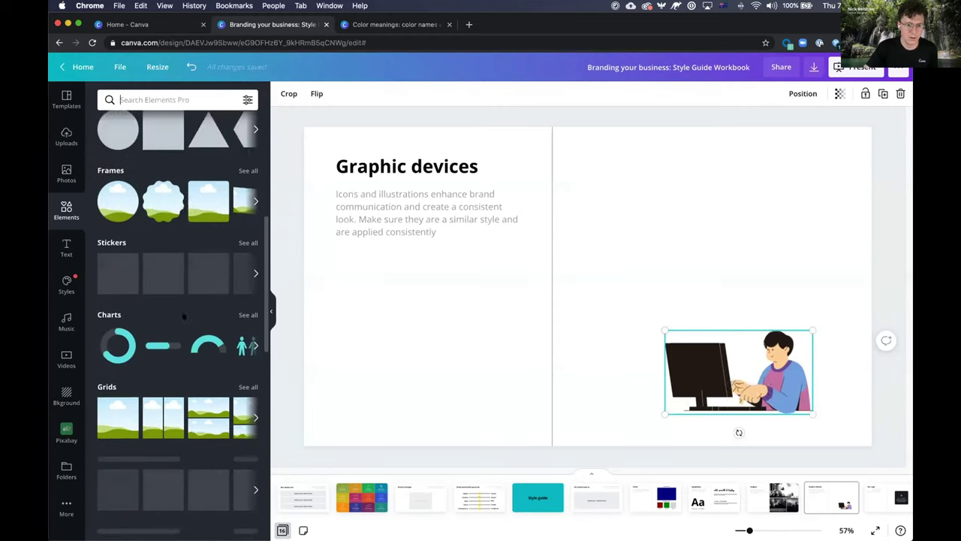
{"action": "scroll", "coordinate": [183, 316], "scroll_direction": "up", "scroll_amount": 2}
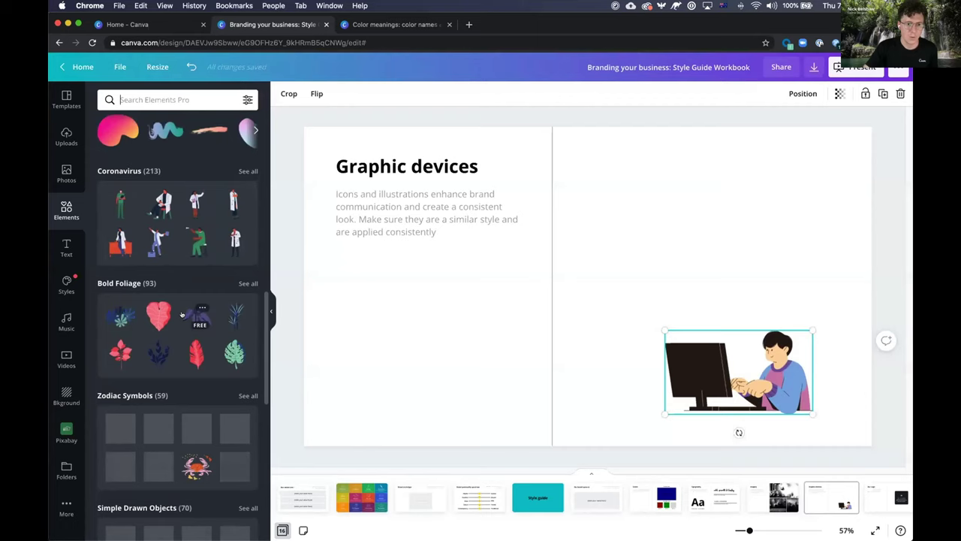
{"action": "left_click", "coordinate": [197, 316]}
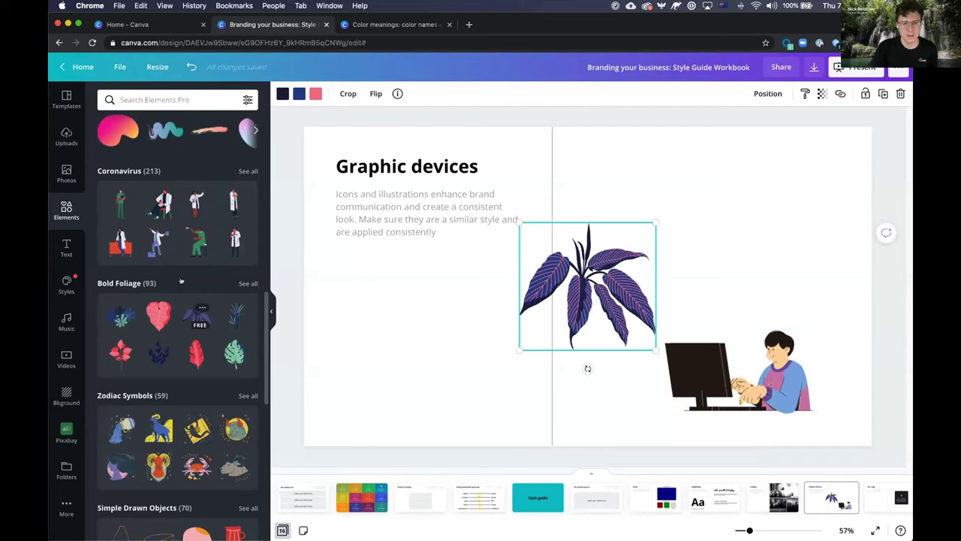
Delete the computer sticker and move the purple plant to the upper part of the page's right half.
{"action": "left_click", "coordinate": [728, 362]}
{"action": "key", "text": "Delete"}
{"action": "left_click", "coordinate": [611, 272]}
{"action": "left_click_drag", "start_coordinate": [611, 271], "coordinate": [665, 170]}
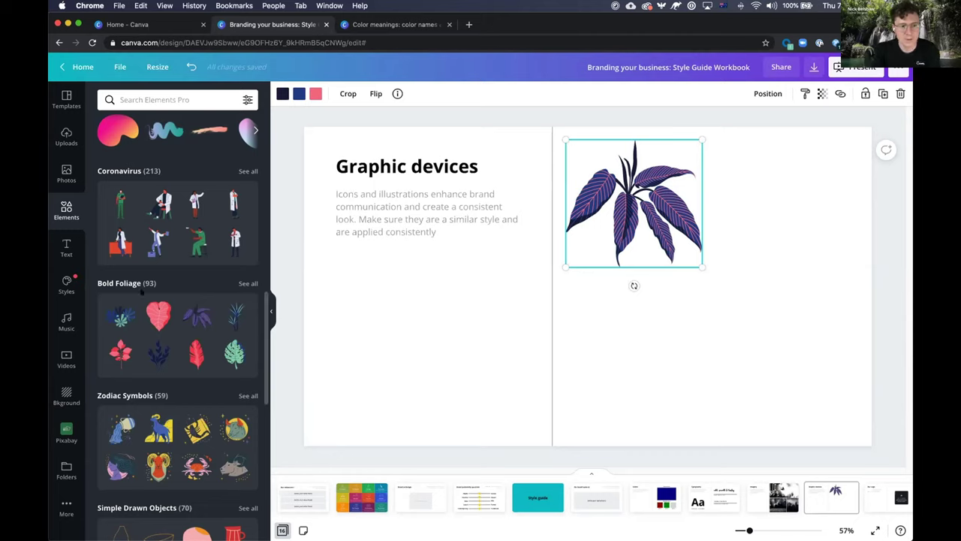
Show the full Bold Foliage collection, add the pink-red spiky plant and the dark fan-shaped leaf, and arrange the foliage on the page's right half.
{"action": "left_click", "coordinate": [246, 283]}
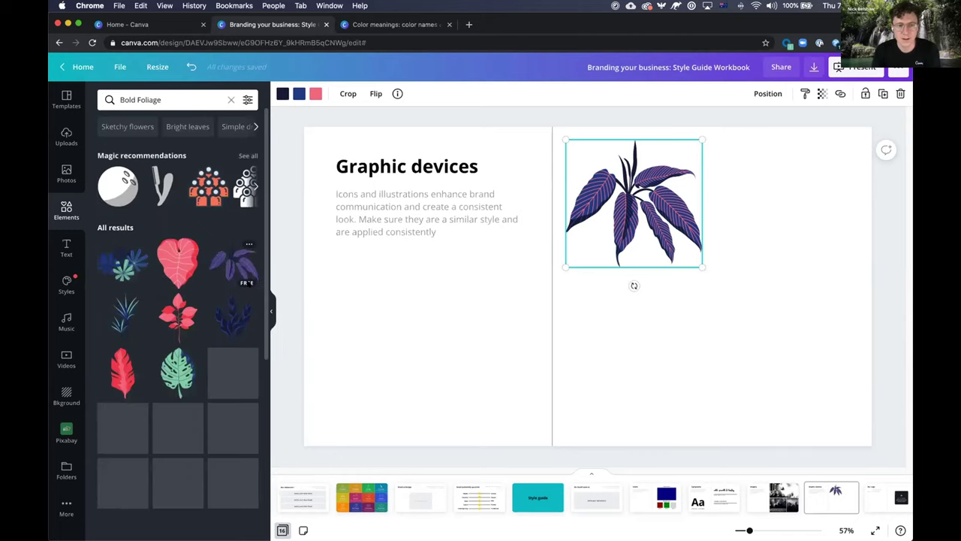
{"action": "scroll", "coordinate": [184, 319], "scroll_direction": "down", "scroll_amount": 5}
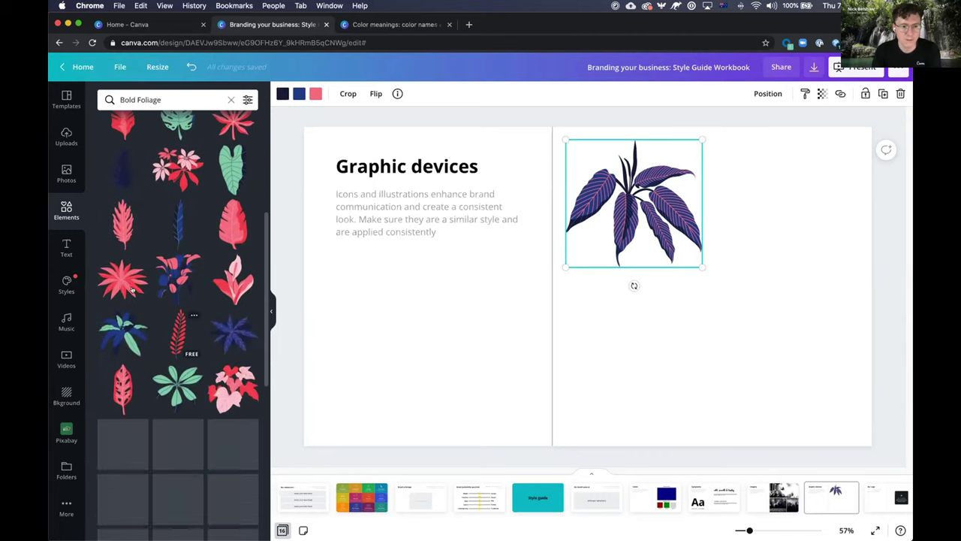
{"action": "left_click", "coordinate": [122, 288]}
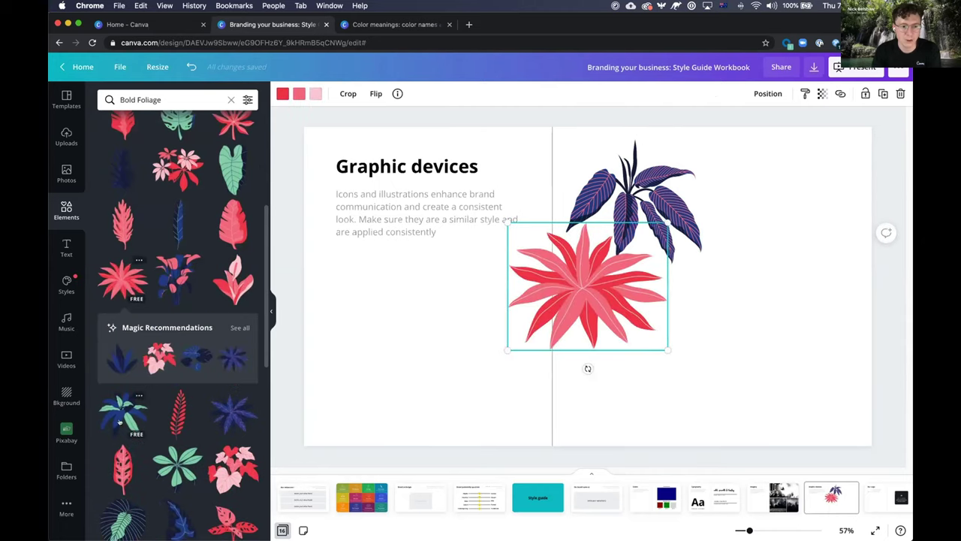
{"action": "left_click", "coordinate": [121, 513]}
{"action": "left_click_drag", "start_coordinate": [589, 285], "coordinate": [809, 344]}
{"action": "left_click_drag", "start_coordinate": [639, 306], "coordinate": [801, 307]}
{"action": "left_click_drag", "start_coordinate": [635, 203], "coordinate": [779, 212]}
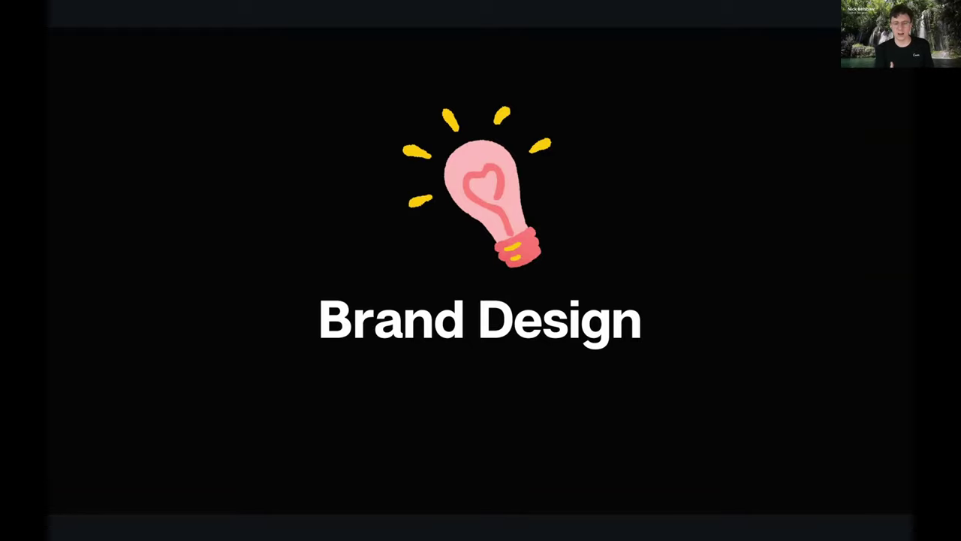
{"action": "left_click", "coordinate": [874, 250]}
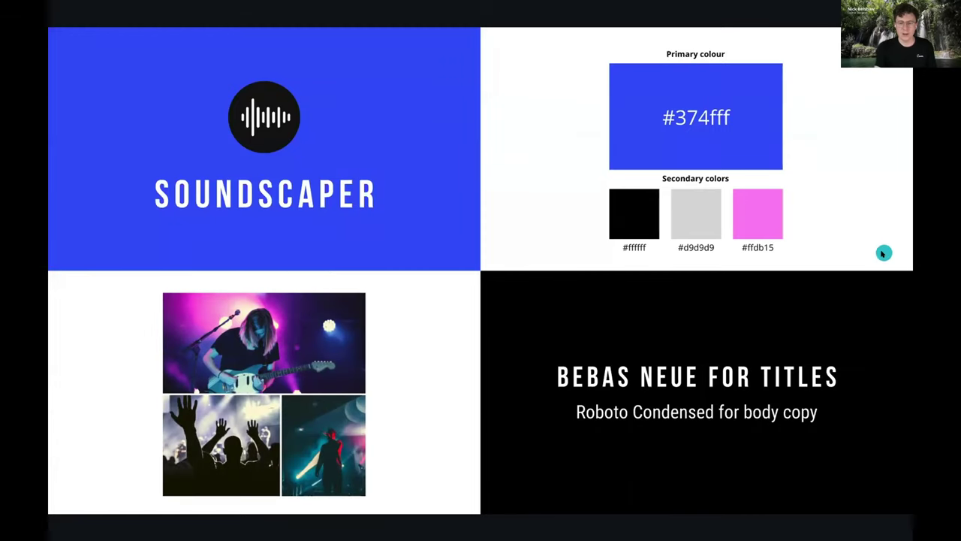
{"action": "left_click", "coordinate": [883, 254]}
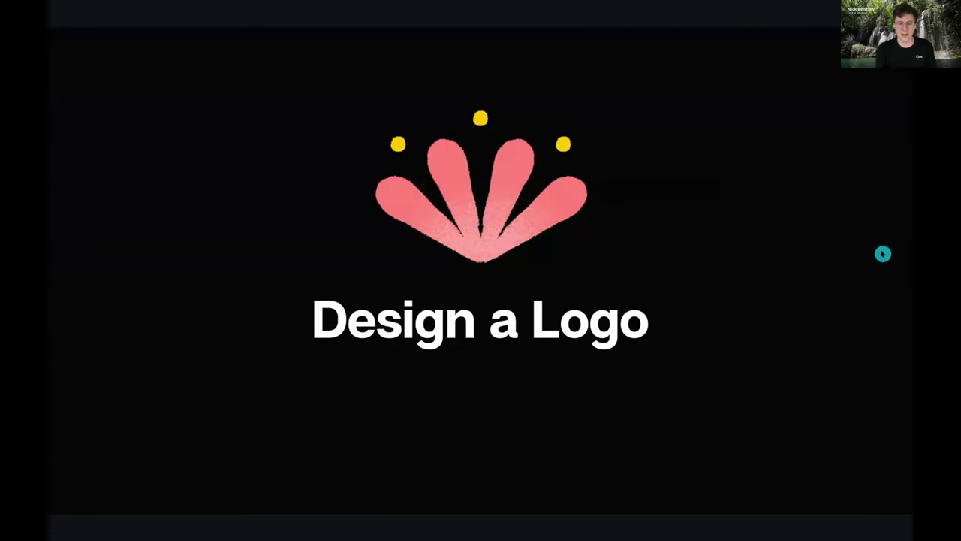
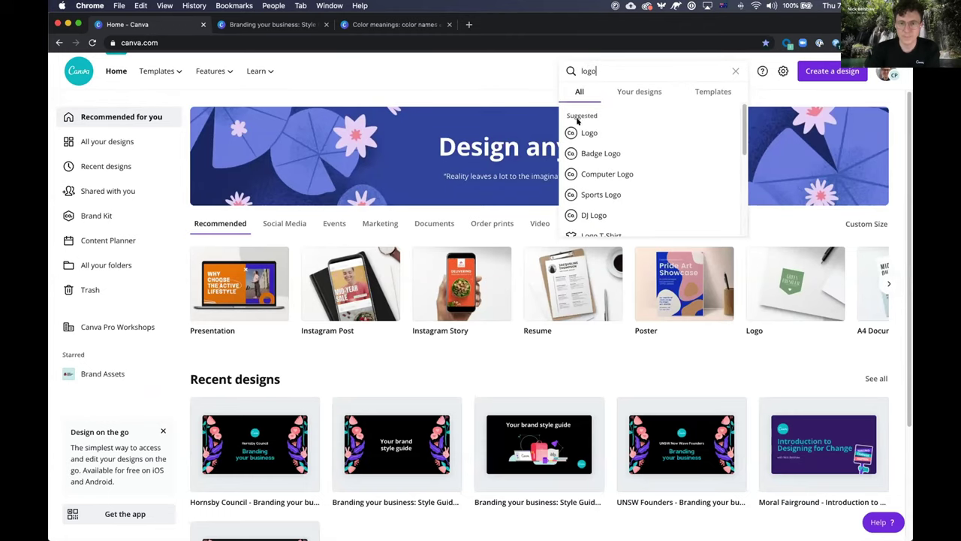
Search for "logo" on the Canva home page, open the Logo templates, and examine the range of logo designs.
{"action": "left_click", "coordinate": [575, 133]}
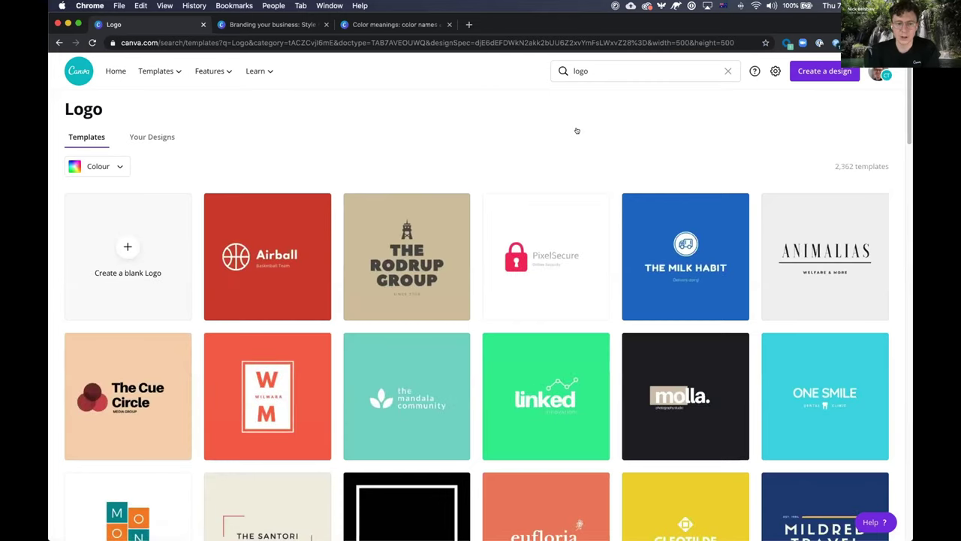
{"action": "scroll", "coordinate": [592, 190], "scroll_direction": "down", "scroll_amount": 10}
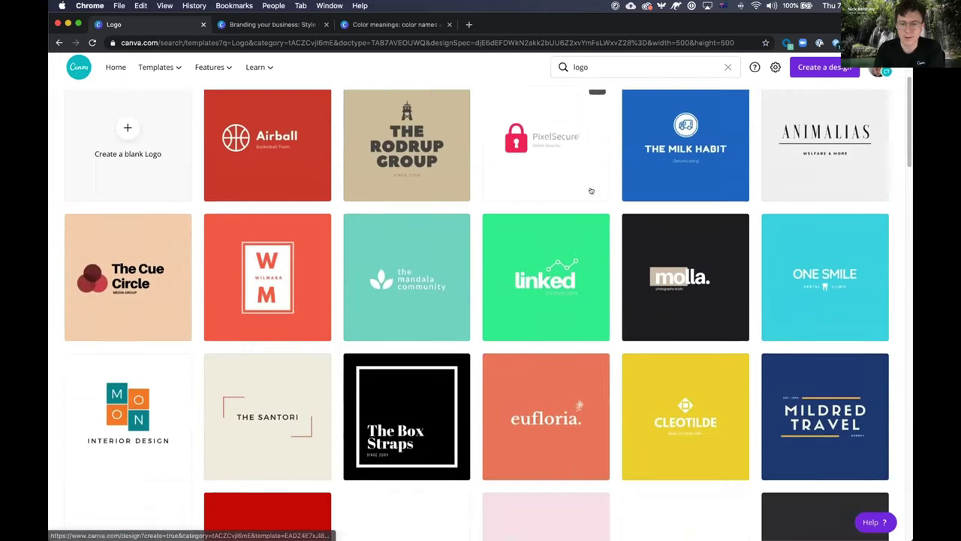
{"action": "scroll", "coordinate": [592, 190], "scroll_direction": "down", "scroll_amount": 5}
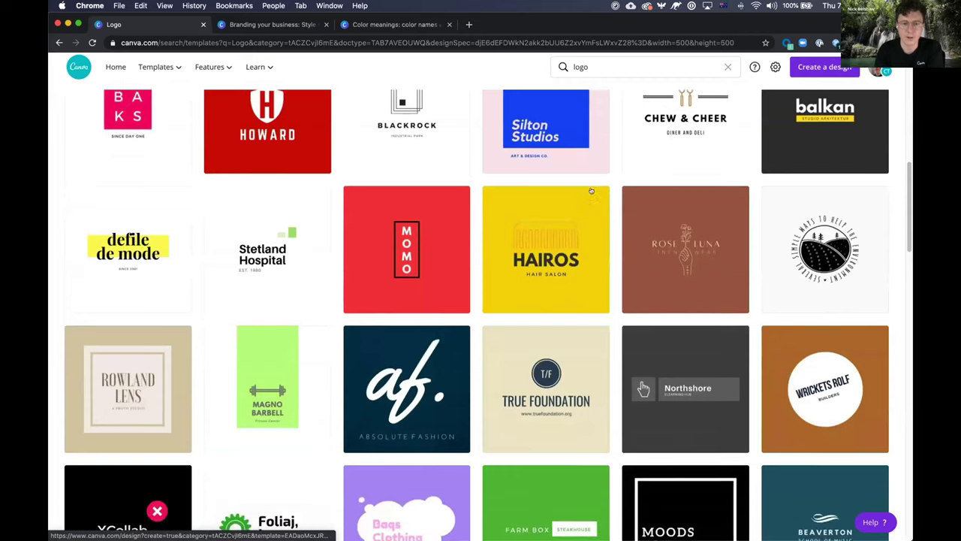
{"action": "scroll", "coordinate": [592, 190], "scroll_direction": "down", "scroll_amount": 3}
{"action": "scroll", "coordinate": [592, 190], "scroll_direction": "down", "scroll_amount": 12}
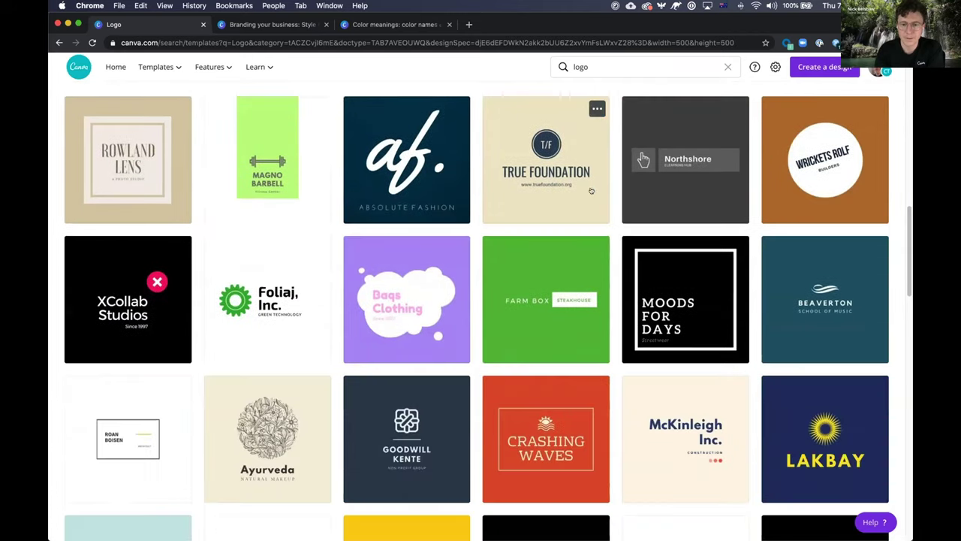
{"action": "scroll", "coordinate": [591, 190], "scroll_direction": "down", "scroll_amount": 4}
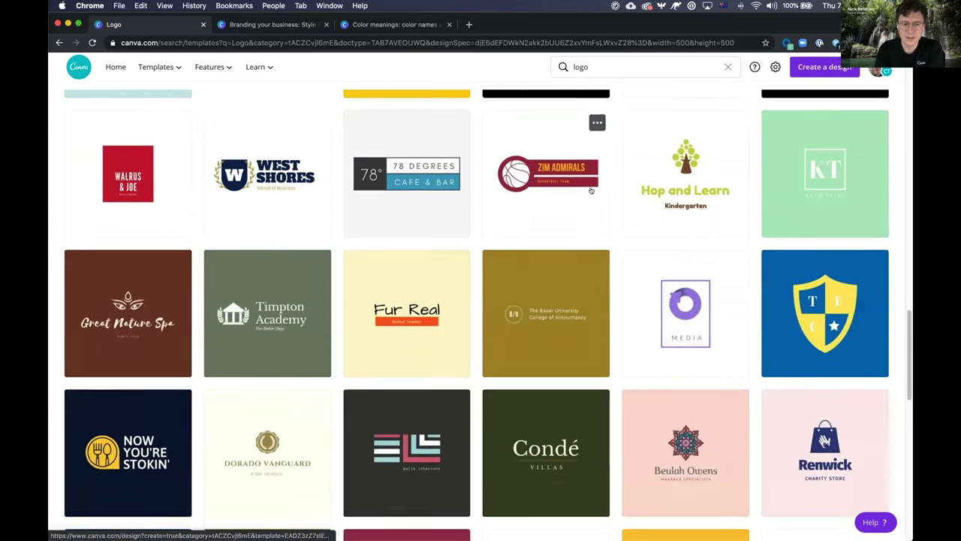
{"action": "scroll", "coordinate": [592, 190], "scroll_direction": "down", "scroll_amount": 2}
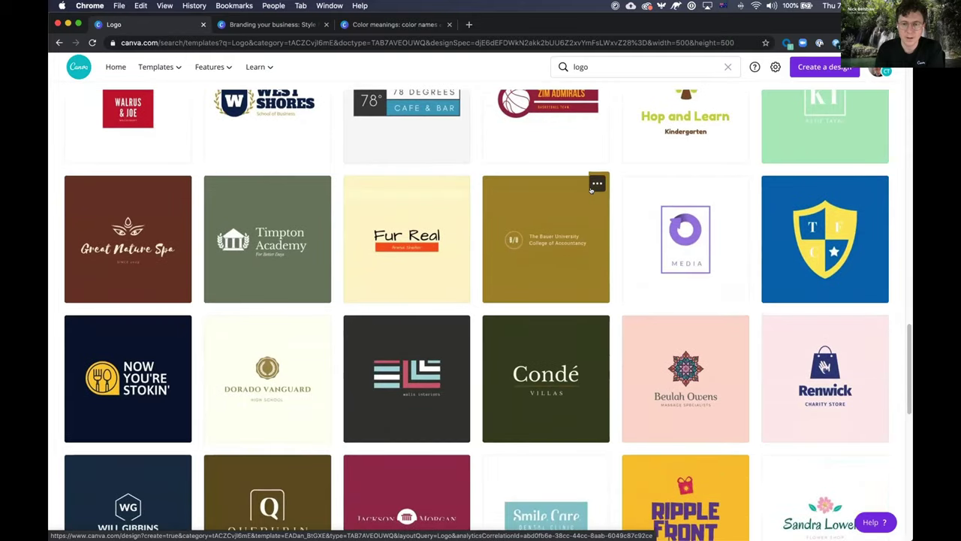
{"action": "scroll", "coordinate": [593, 191], "scroll_direction": "down", "scroll_amount": 4}
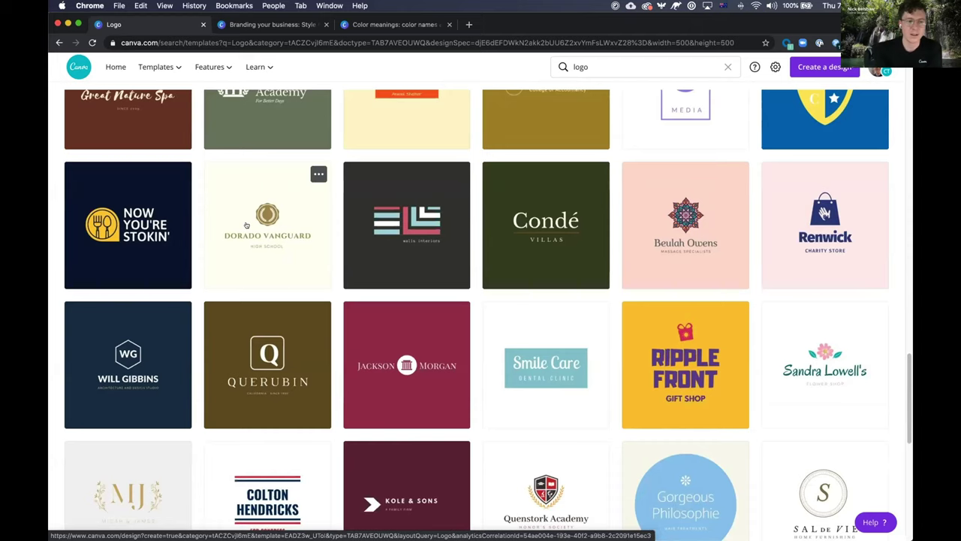
{"action": "scroll", "coordinate": [246, 225], "scroll_direction": "up", "scroll_amount": 3}
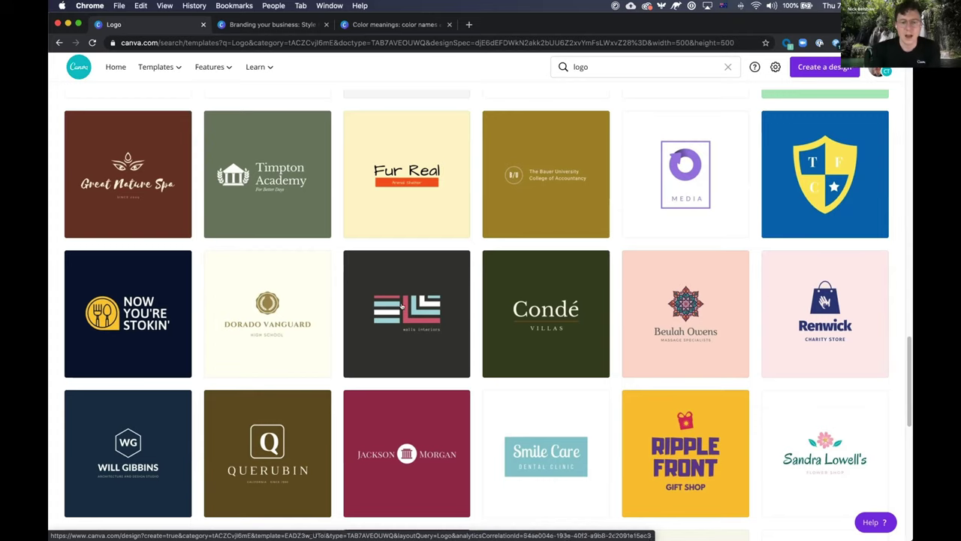
Browse further through the logo templates and open the blue Winking Guru design studio logo for editing.
{"action": "scroll", "coordinate": [449, 356], "scroll_direction": "down", "scroll_amount": 5}
{"action": "scroll", "coordinate": [449, 357], "scroll_direction": "down", "scroll_amount": 3}
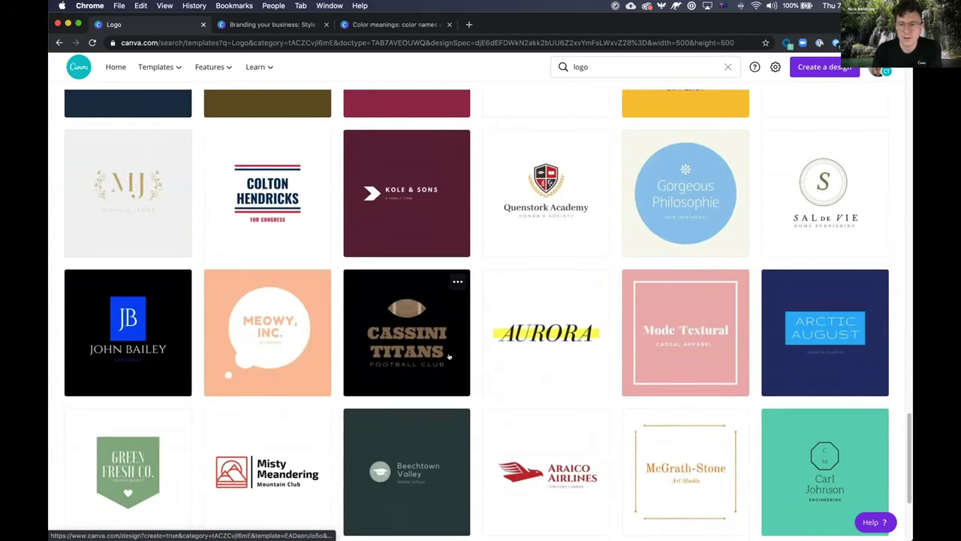
{"action": "scroll", "coordinate": [449, 356], "scroll_direction": "down", "scroll_amount": 3}
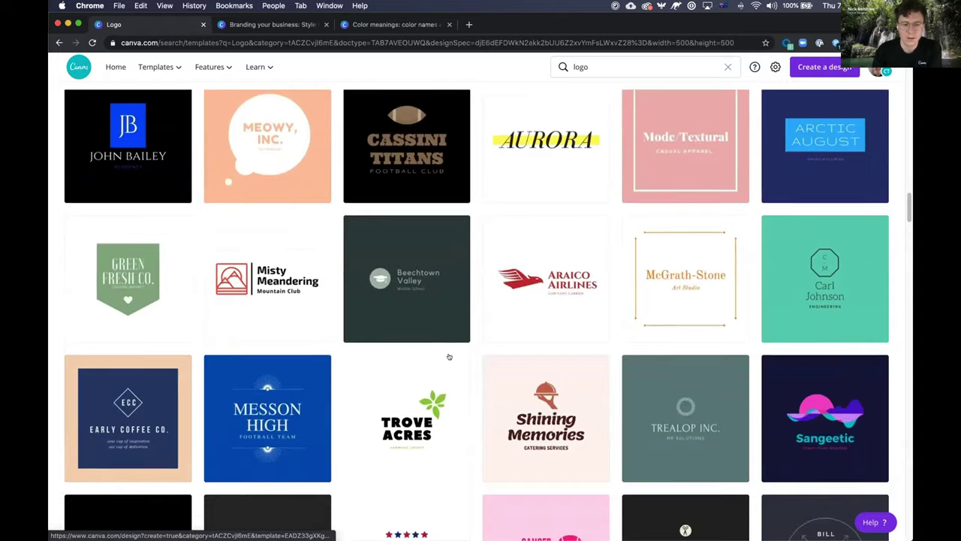
{"action": "scroll", "coordinate": [449, 356], "scroll_direction": "down", "scroll_amount": 7}
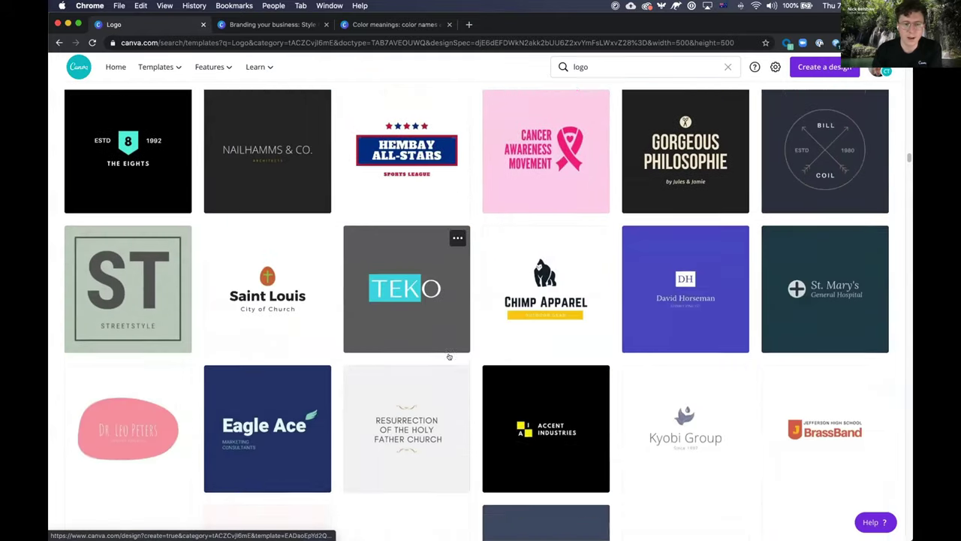
{"action": "scroll", "coordinate": [449, 357], "scroll_direction": "down", "scroll_amount": 3}
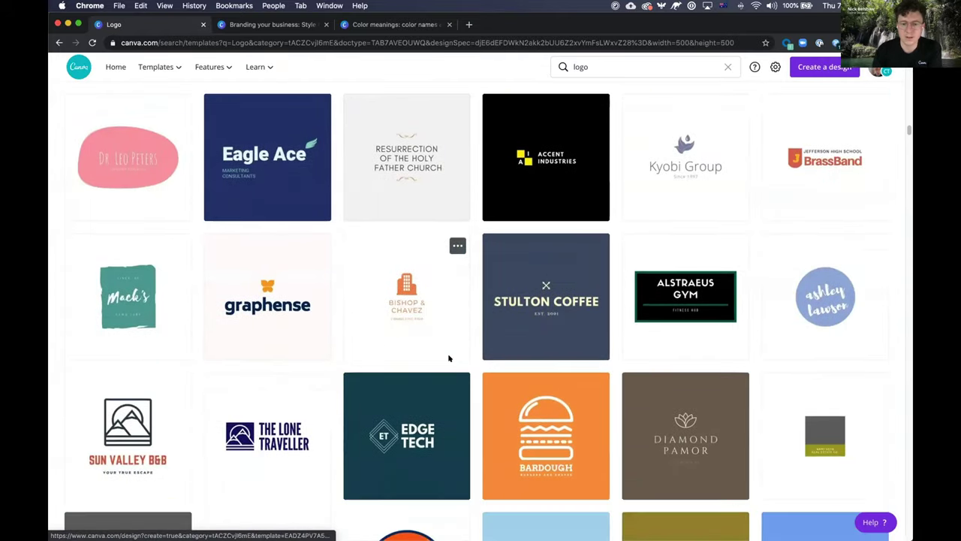
{"action": "scroll", "coordinate": [449, 357], "scroll_direction": "down", "scroll_amount": 6}
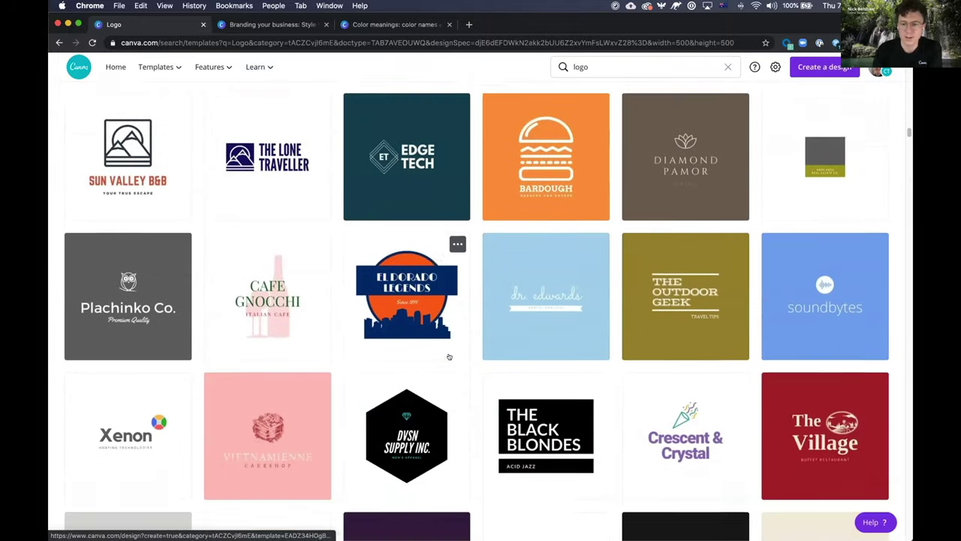
{"action": "scroll", "coordinate": [449, 357], "scroll_direction": "down", "scroll_amount": 2}
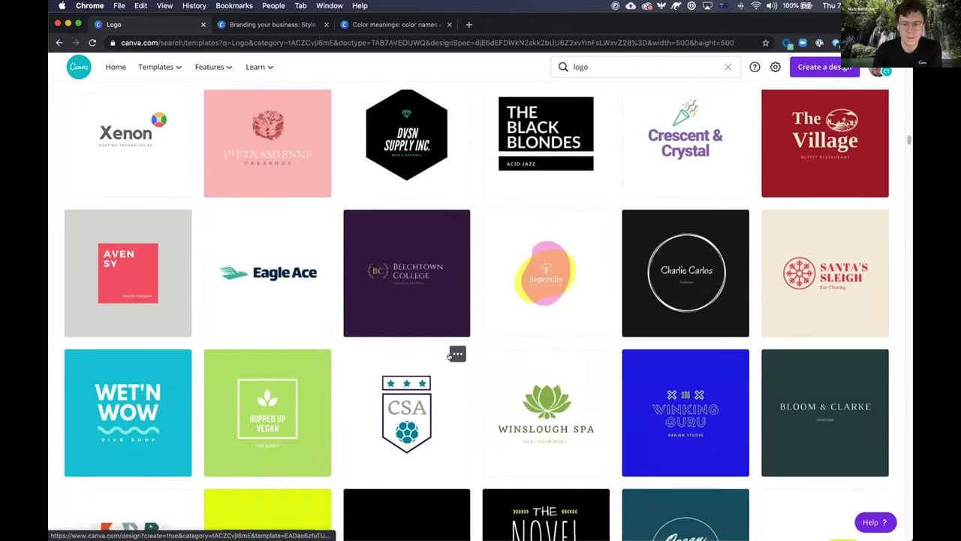
{"action": "left_click", "coordinate": [710, 373]}
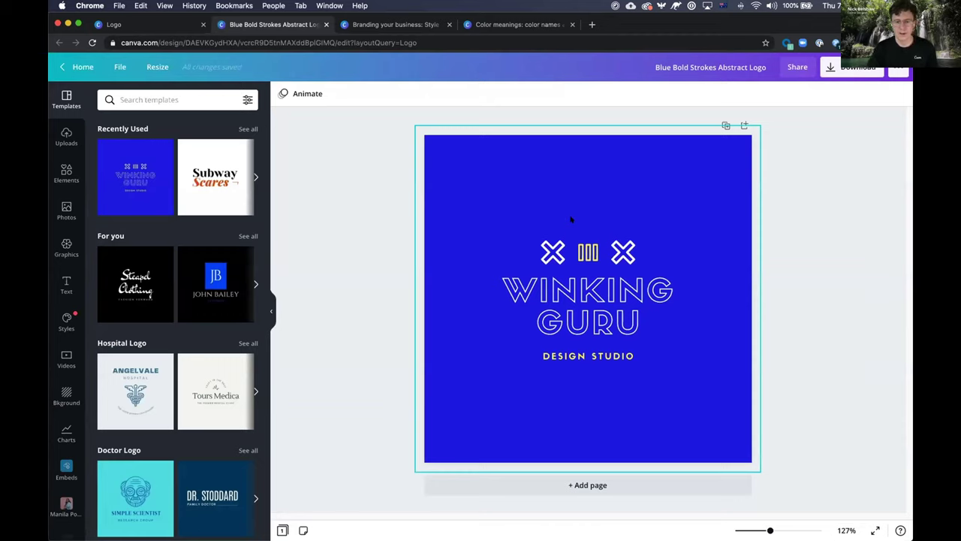
Replace the "WINKING GURU" heading in the logo with "SOUNDSCAPER".
{"action": "left_click", "coordinate": [594, 302]}
{"action": "double_click", "coordinate": [592, 294]}
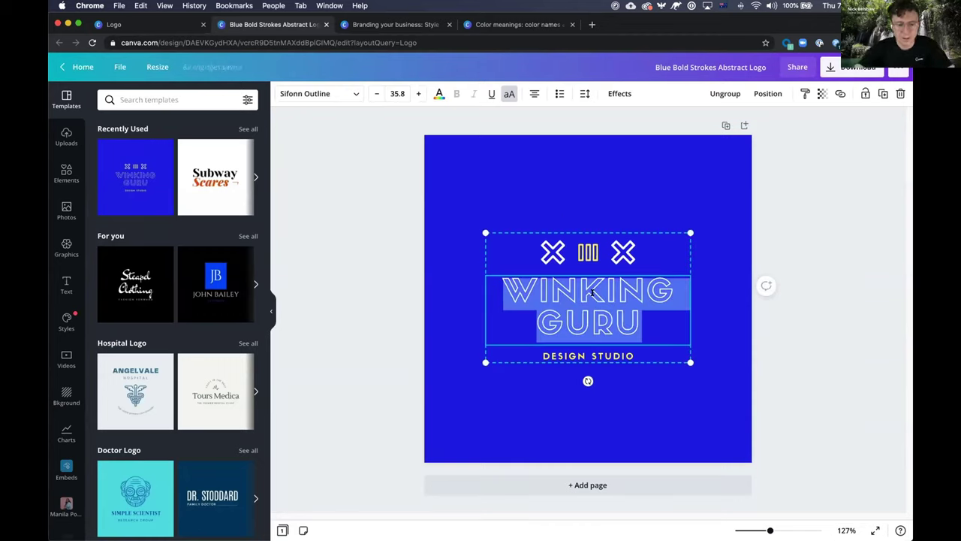
{"action": "type", "text": "S"}
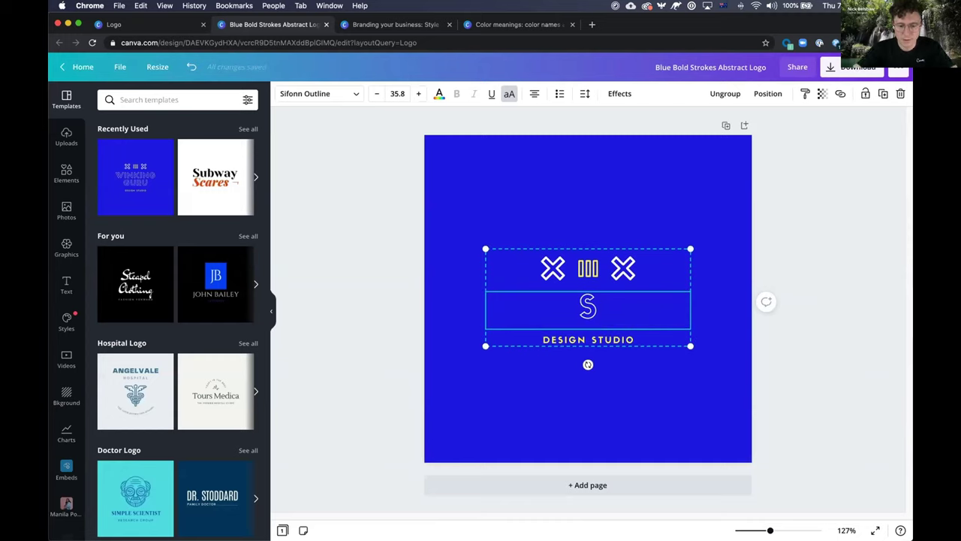
{"action": "type", "text": "OUNDSCAPER"}
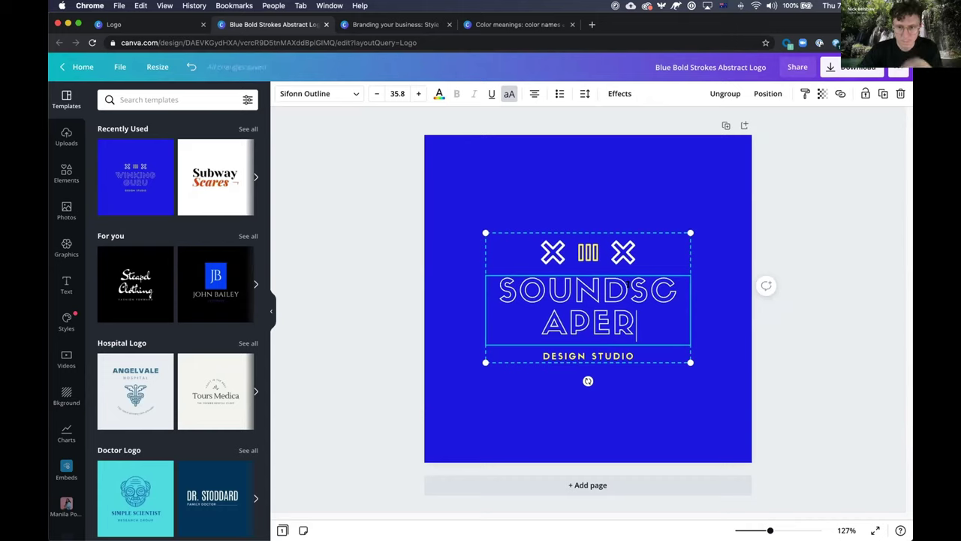
{"action": "left_click", "coordinate": [670, 301]}
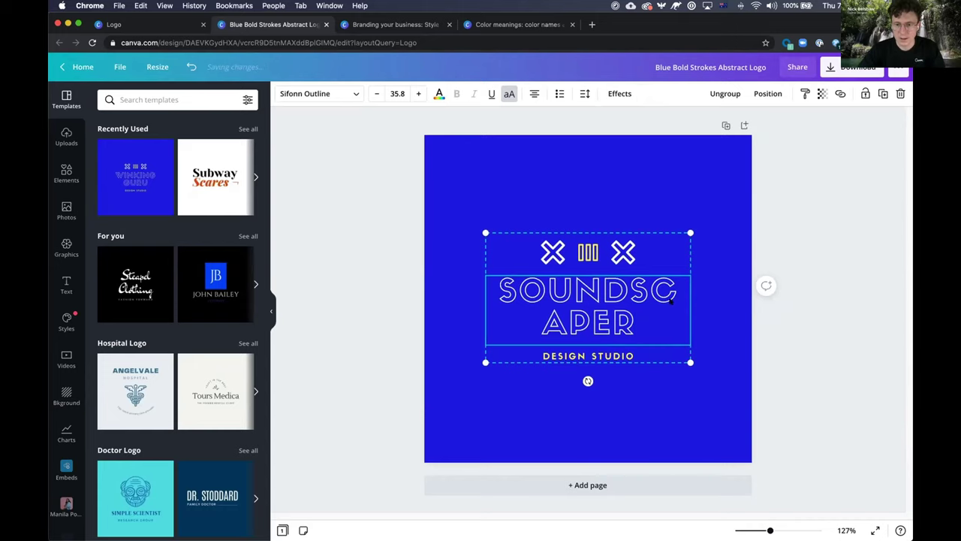
Ungroup the logo elements and widen the heading's text box so SOUNDSCAPER fits on one line.
{"action": "left_click", "coordinate": [725, 93]}
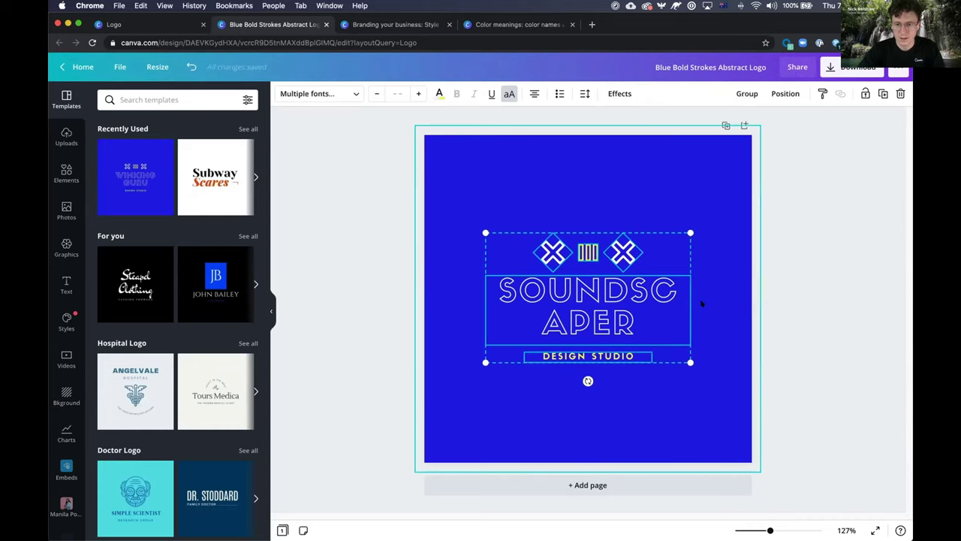
{"action": "left_click", "coordinate": [701, 304]}
{"action": "left_click", "coordinate": [663, 301]}
{"action": "left_click_drag", "start_coordinate": [689, 304], "coordinate": [737, 304]}
{"action": "left_click", "coordinate": [703, 243]}
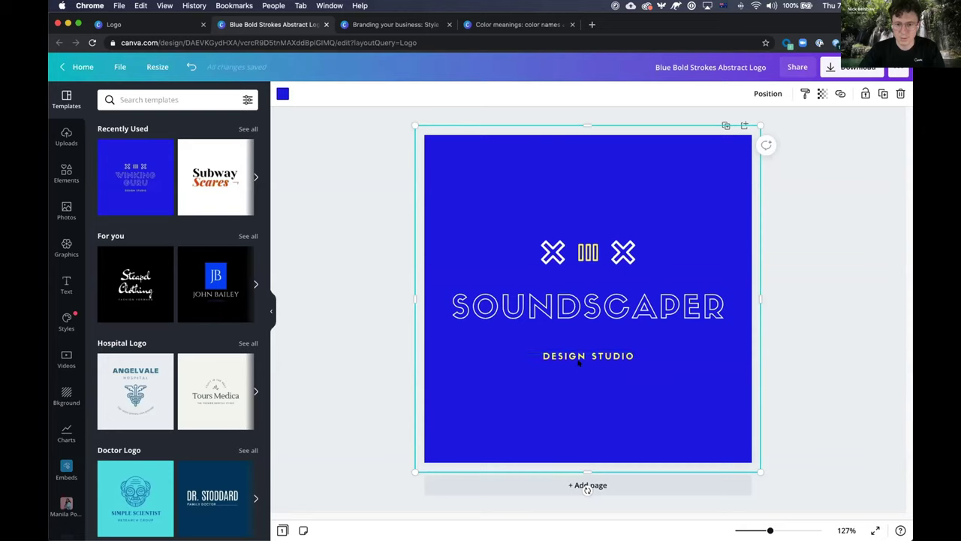
Move the SOUNDSCAPER text up closer to the symbols and delete the "DESIGN STUDIO" tagline.
{"action": "left_click_drag", "start_coordinate": [582, 310], "coordinate": [584, 298]}
{"action": "left_click_drag", "start_coordinate": [585, 353], "coordinate": [581, 327]}
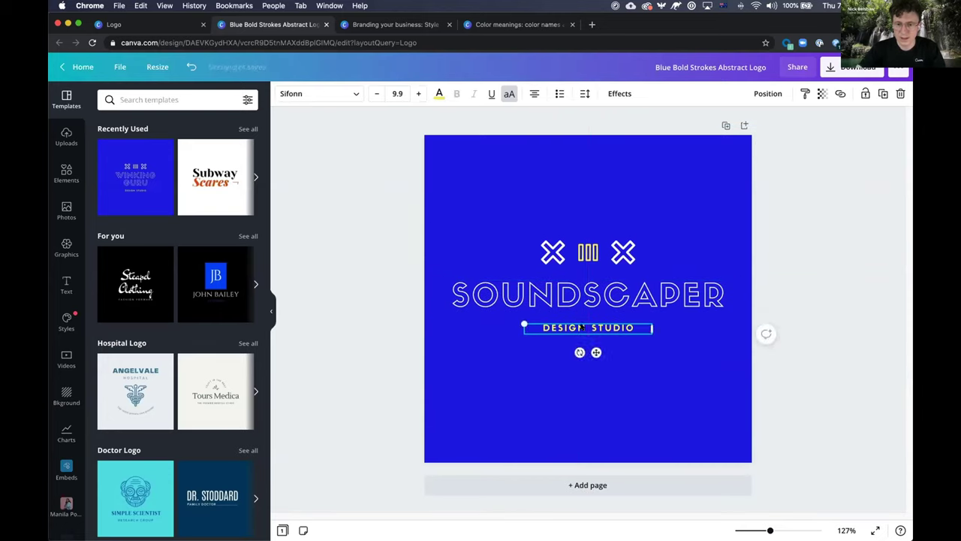
{"action": "key", "text": "Delete"}
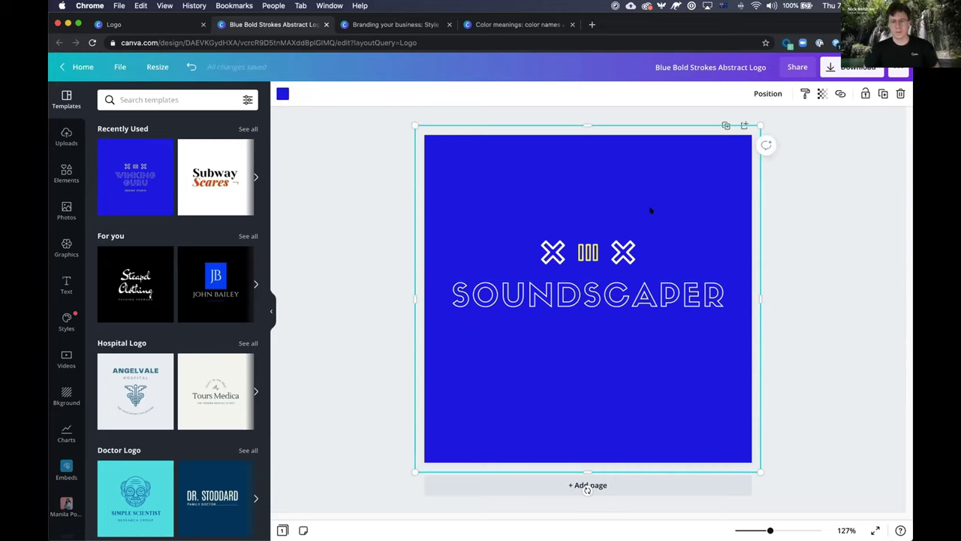
Shift the symbols and SOUNDSCAPER text slightly down towards the page centre, keeping the blue background covering the whole page.
{"action": "left_click_drag", "start_coordinate": [512, 226], "coordinate": [704, 335]}
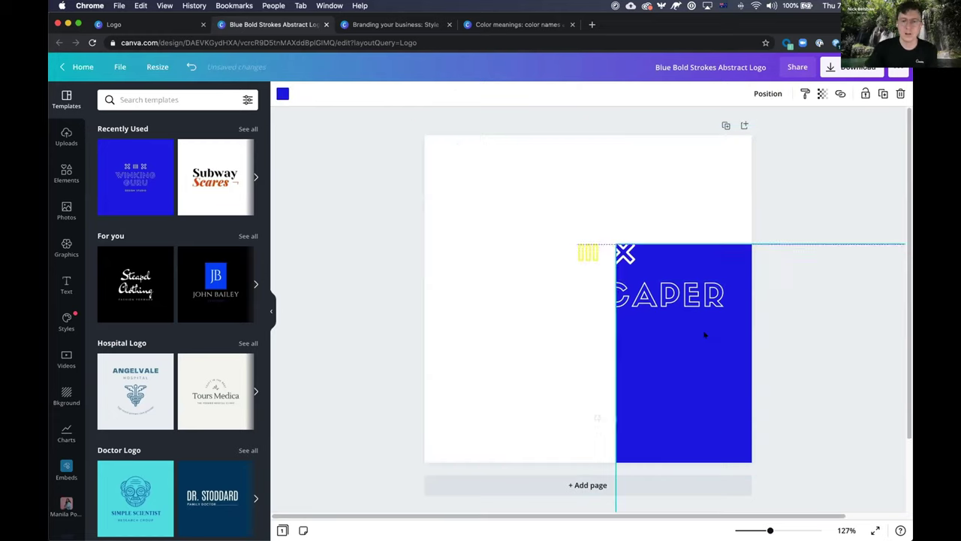
{"action": "key", "text": "ctrl+z"}
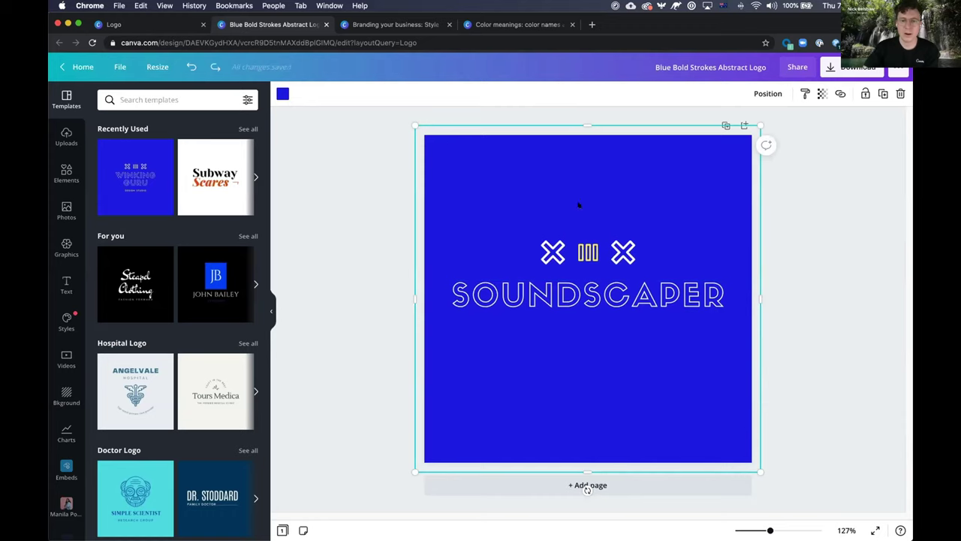
{"action": "left_click_drag", "start_coordinate": [387, 217], "coordinate": [740, 346]}
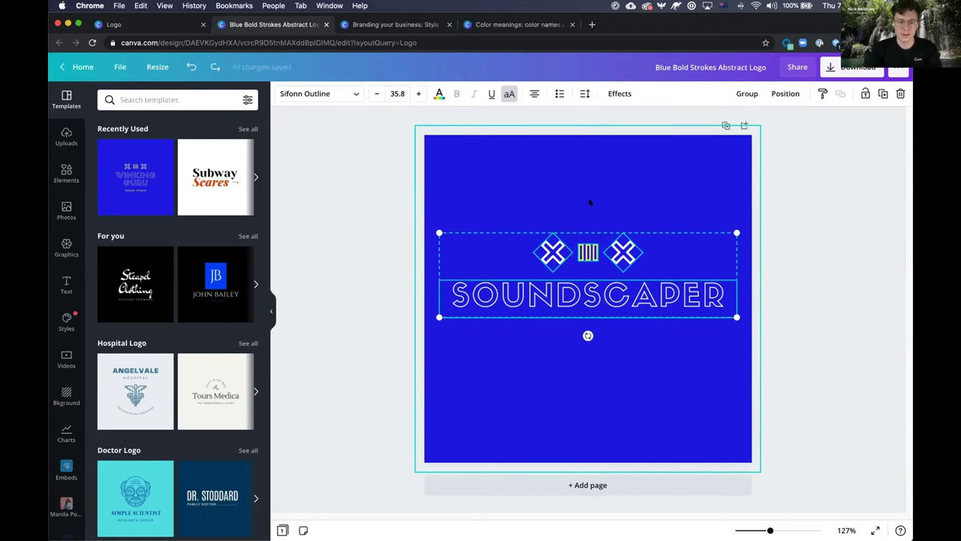
{"action": "left_click", "coordinate": [588, 203], "text": "shift"}
{"action": "left_click_drag", "start_coordinate": [589, 292], "coordinate": [589, 309]}
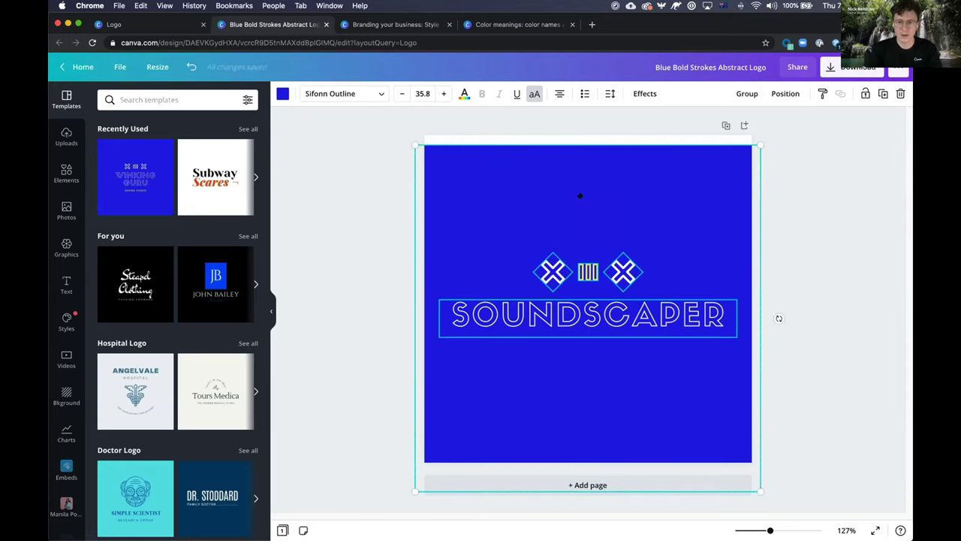
{"action": "key", "text": "ctrl+z"}
{"action": "key", "text": "ctrl+shift+z"}
{"action": "left_click", "coordinate": [367, 198]}
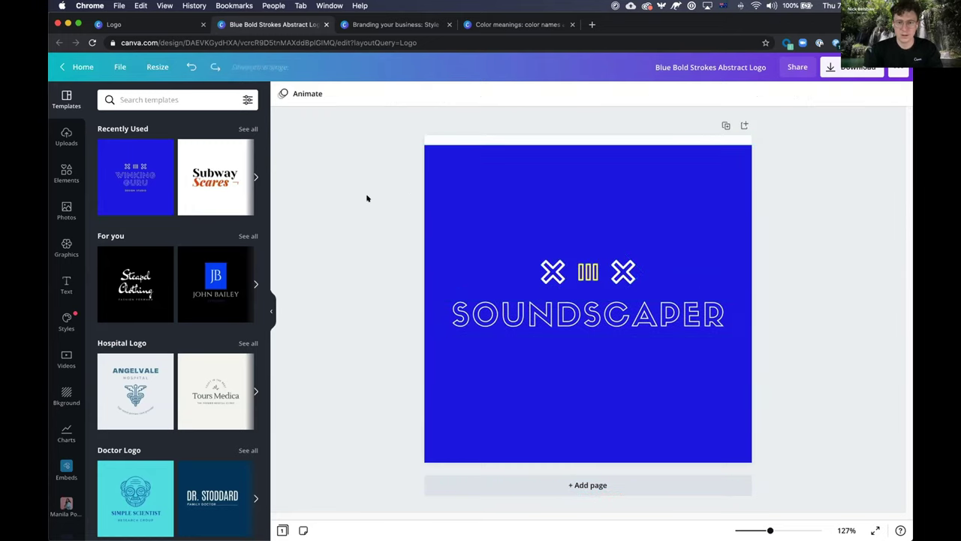
{"action": "left_click_drag", "start_coordinate": [556, 176], "coordinate": [556, 157]}
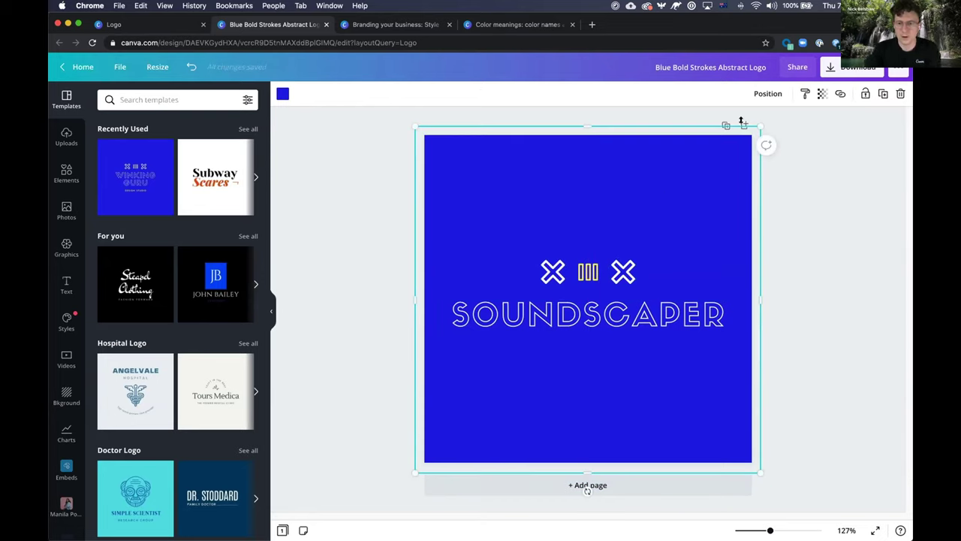
Duplicate the logo page and delete the blue background from the copy.
{"action": "left_click", "coordinate": [792, 122]}
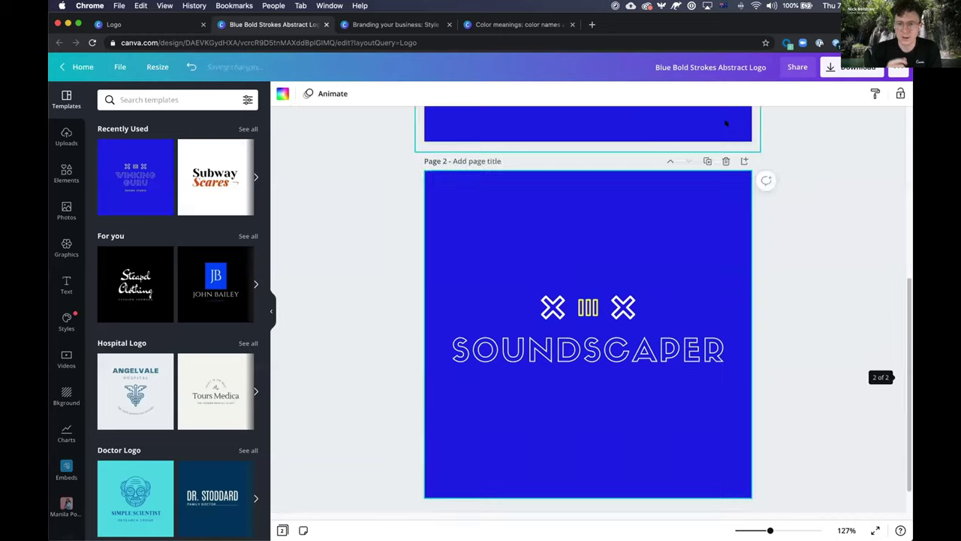
{"action": "left_click", "coordinate": [725, 124]}
{"action": "left_click", "coordinate": [672, 186]}
{"action": "key", "text": "Delete"}
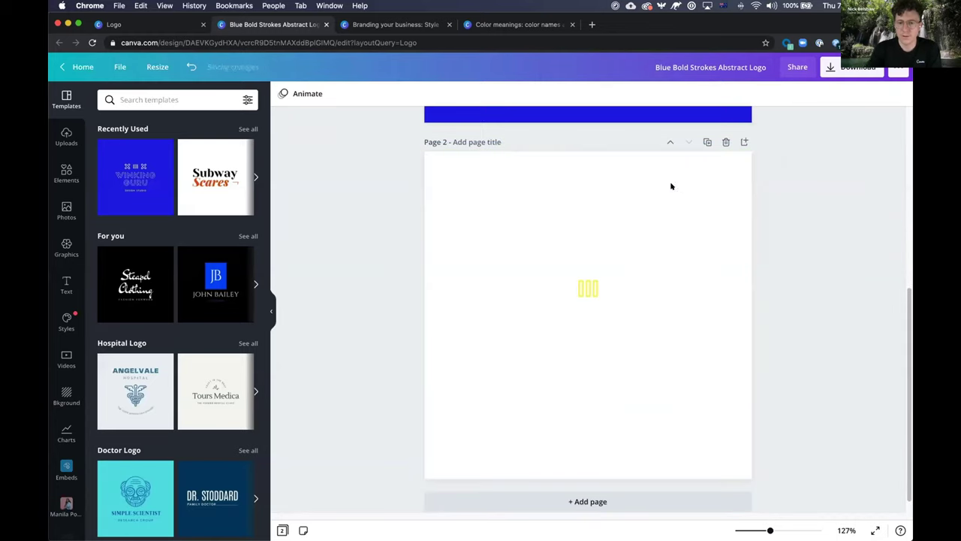
Recolor the SOUNDSCAPER text on page 2 black.
{"action": "left_click", "coordinate": [576, 338]}
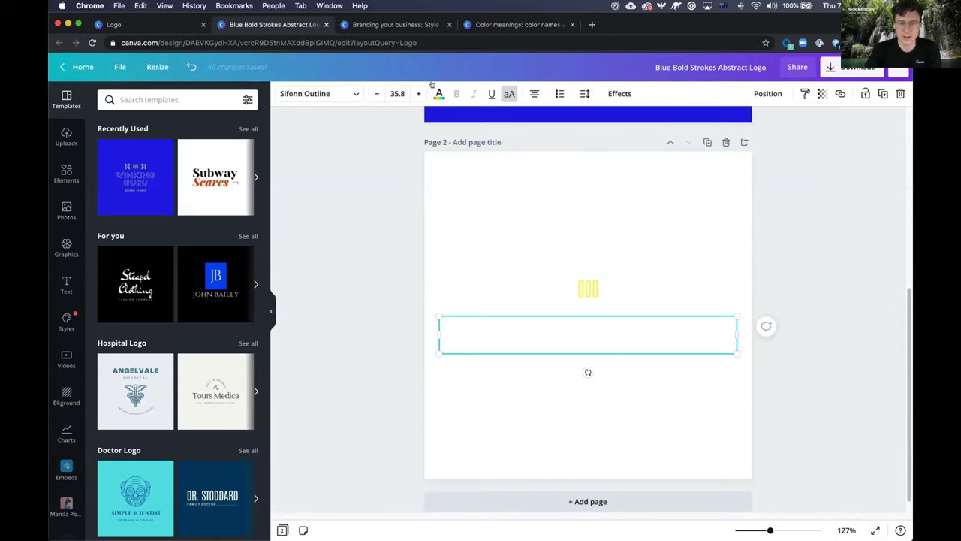
{"action": "left_click", "coordinate": [440, 93]}
{"action": "left_click", "coordinate": [107, 303]}
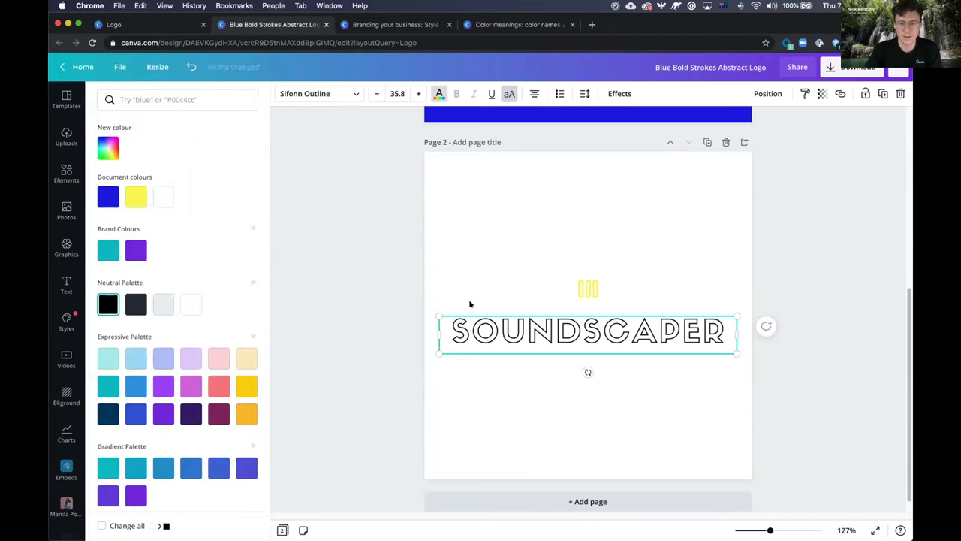
Recolor both X symbols and the three bars between them on page 2 black.
{"action": "left_click_drag", "start_coordinate": [493, 247], "coordinate": [644, 295]}
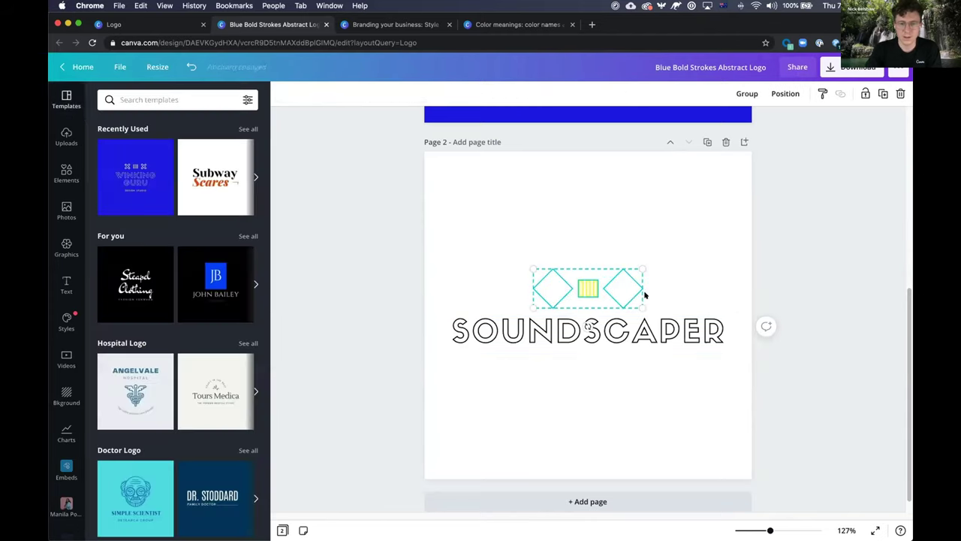
{"action": "left_click", "coordinate": [550, 287]}
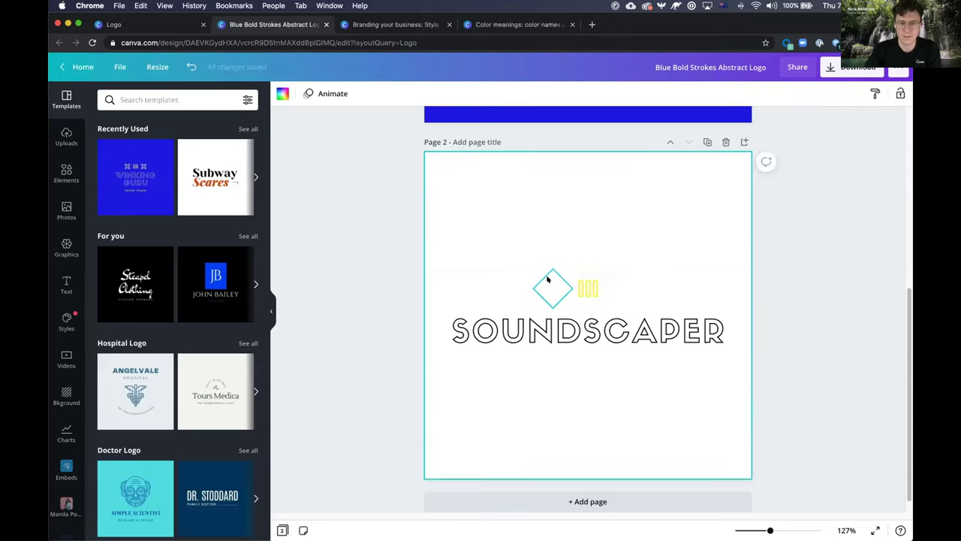
{"action": "left_click", "coordinate": [282, 93]}
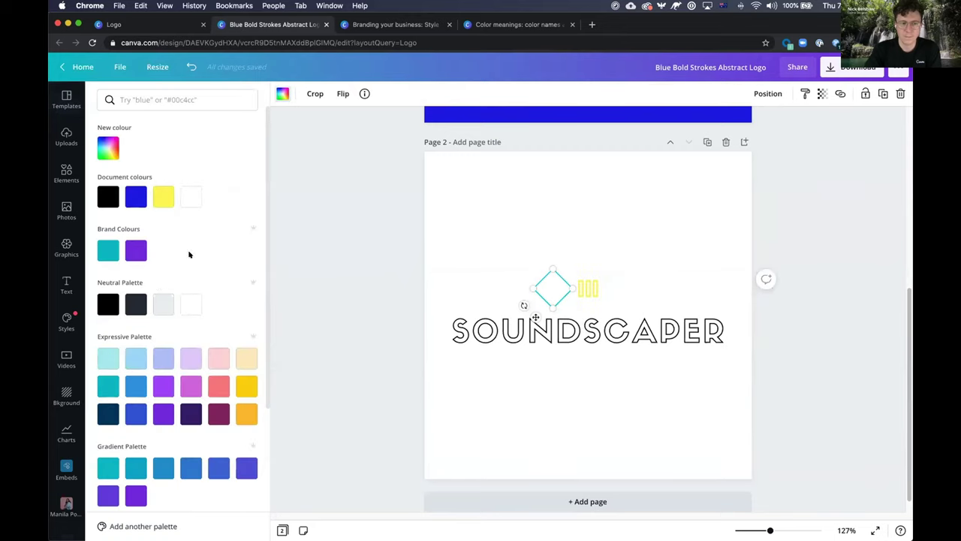
{"action": "left_click", "coordinate": [107, 303]}
{"action": "left_click", "coordinate": [585, 290]}
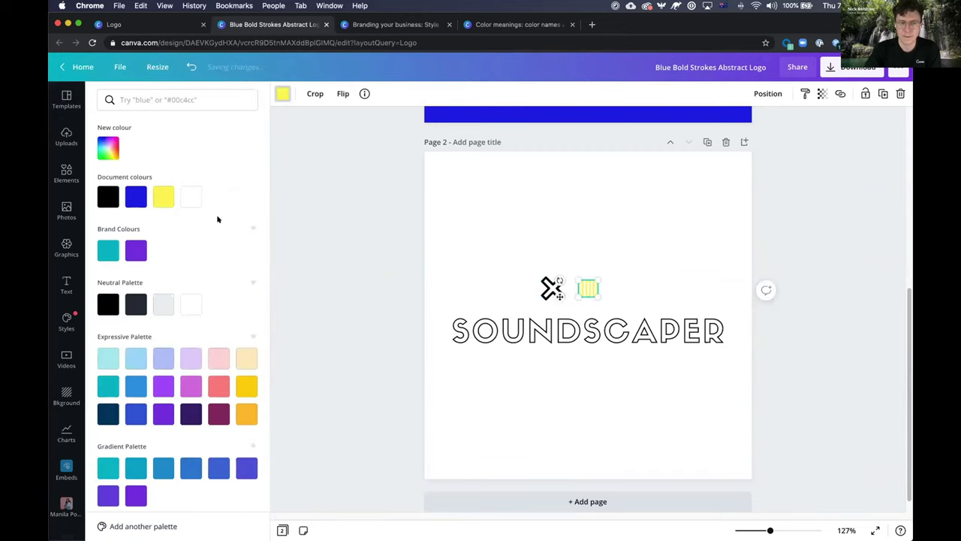
{"action": "left_click", "coordinate": [108, 303]}
{"action": "left_click", "coordinate": [619, 287]}
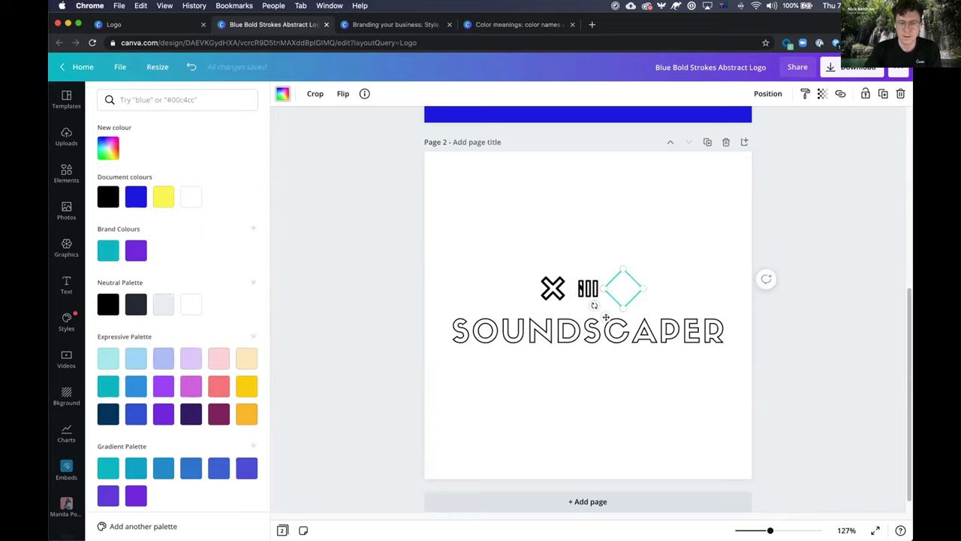
{"action": "left_click", "coordinate": [107, 303]}
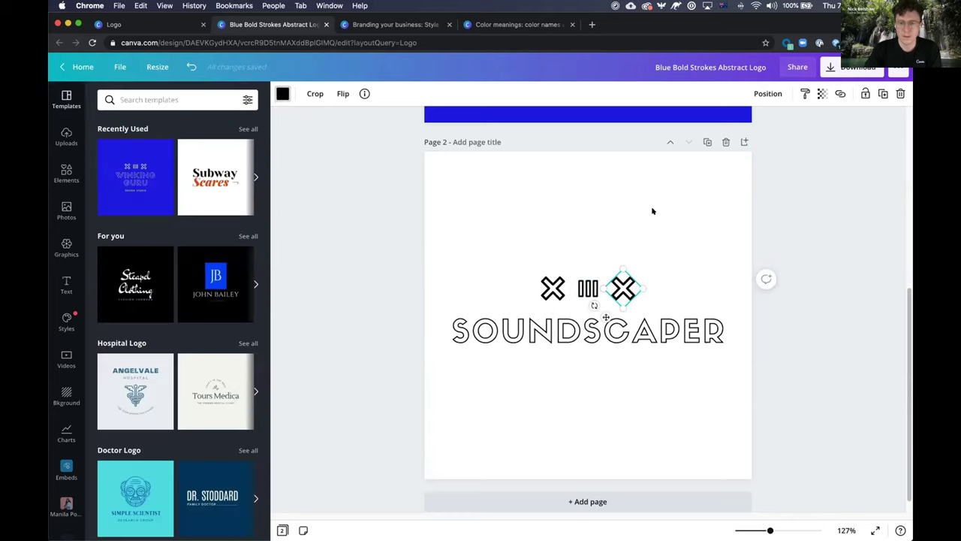
Compare the blue and black logo pages, and select all the black logo elements on page 2 for copying.
{"action": "scroll", "coordinate": [750, 264], "scroll_direction": "up", "scroll_amount": 2}
{"action": "scroll", "coordinate": [750, 264], "scroll_direction": "up", "scroll_amount": 3}
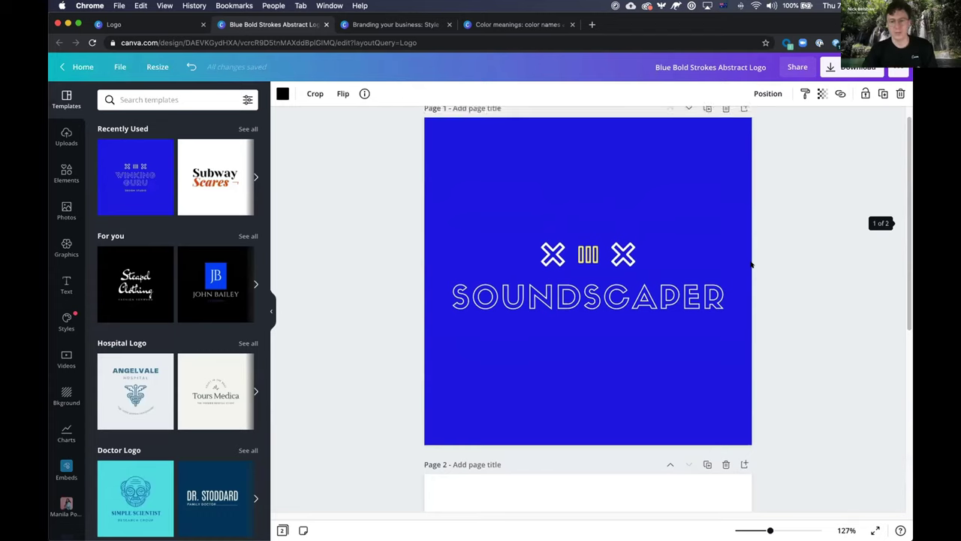
{"action": "scroll", "coordinate": [750, 264], "scroll_direction": "down", "scroll_amount": 5}
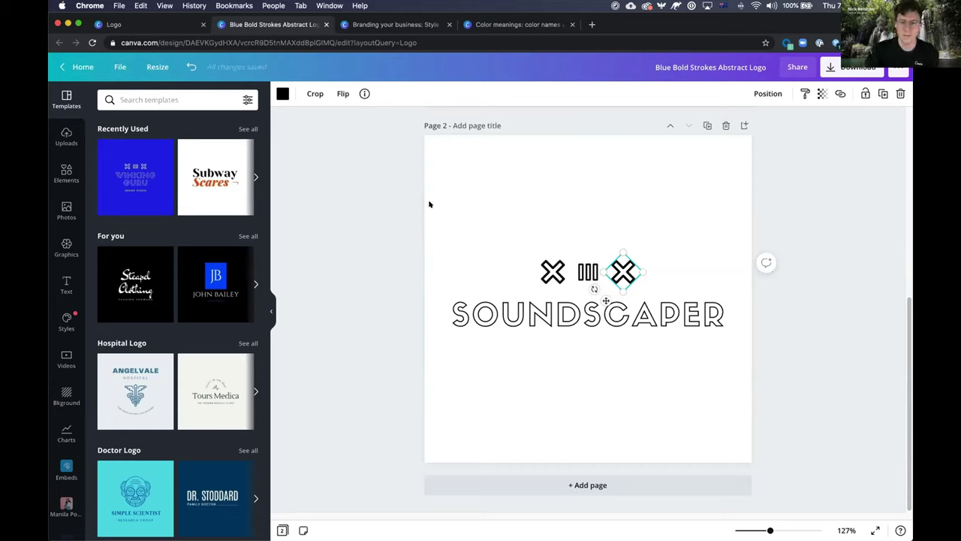
{"action": "left_click_drag", "start_coordinate": [429, 204], "coordinate": [759, 362]}
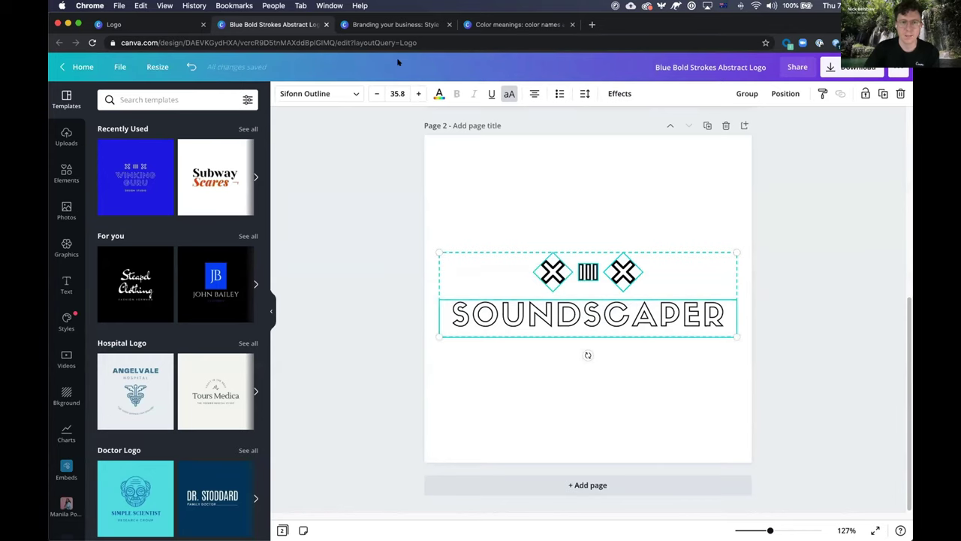
In the Style Guide Workbook, delete the placeholder logo from the Our Logo page and paste the black SOUNDSCAPER logo there.
{"action": "left_click", "coordinate": [403, 25]}
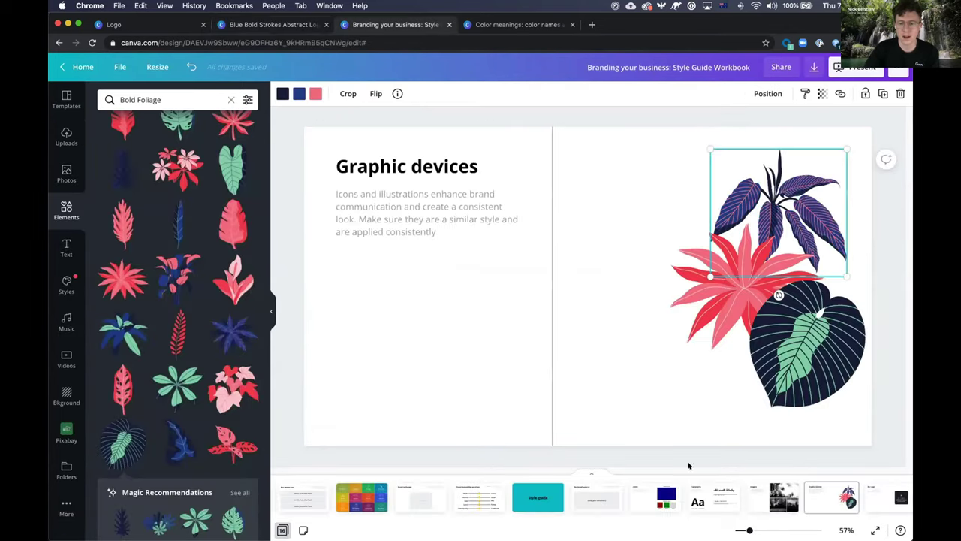
{"action": "scroll", "coordinate": [788, 496], "scroll_direction": "right", "scroll_amount": 3}
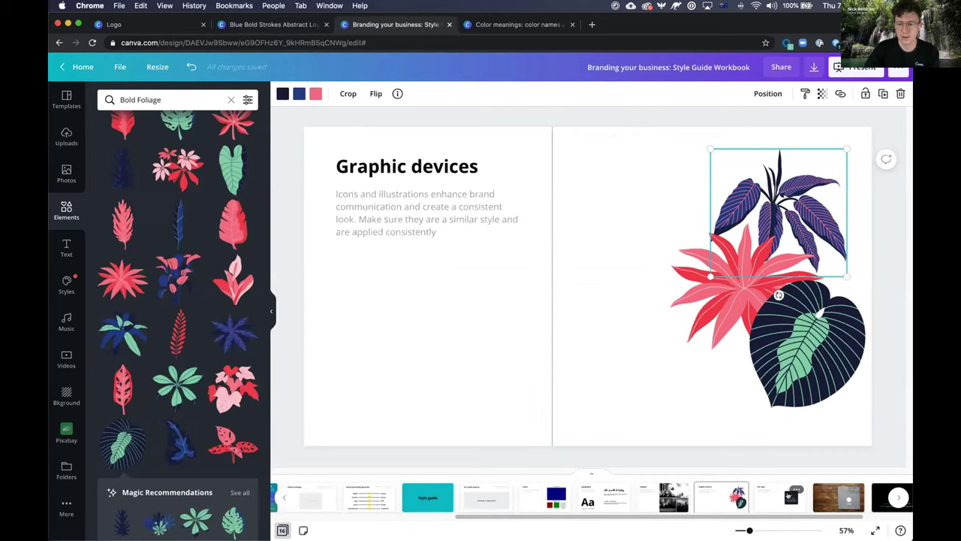
{"action": "left_click", "coordinate": [790, 496]}
{"action": "left_click", "coordinate": [798, 351]}
{"action": "key", "text": "Delete"}
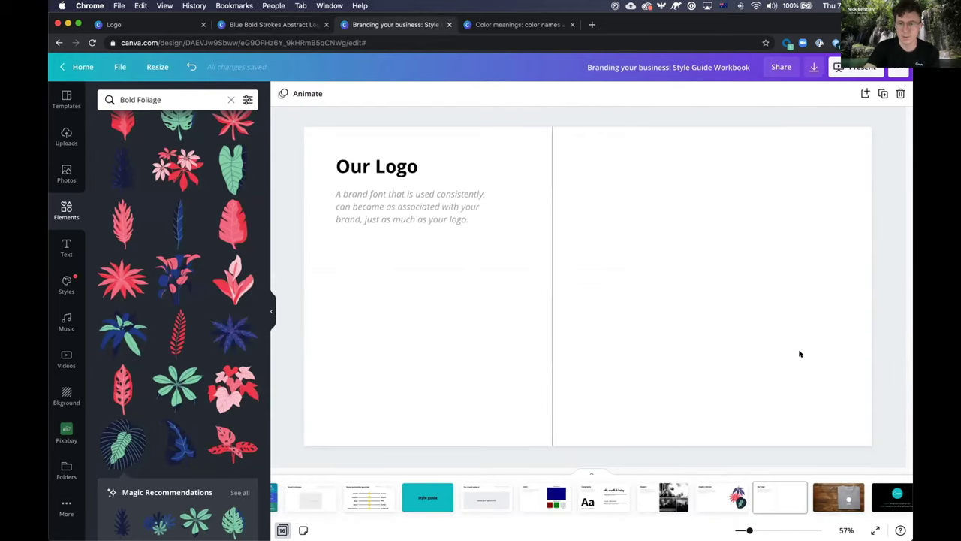
{"action": "key", "text": "super+v"}
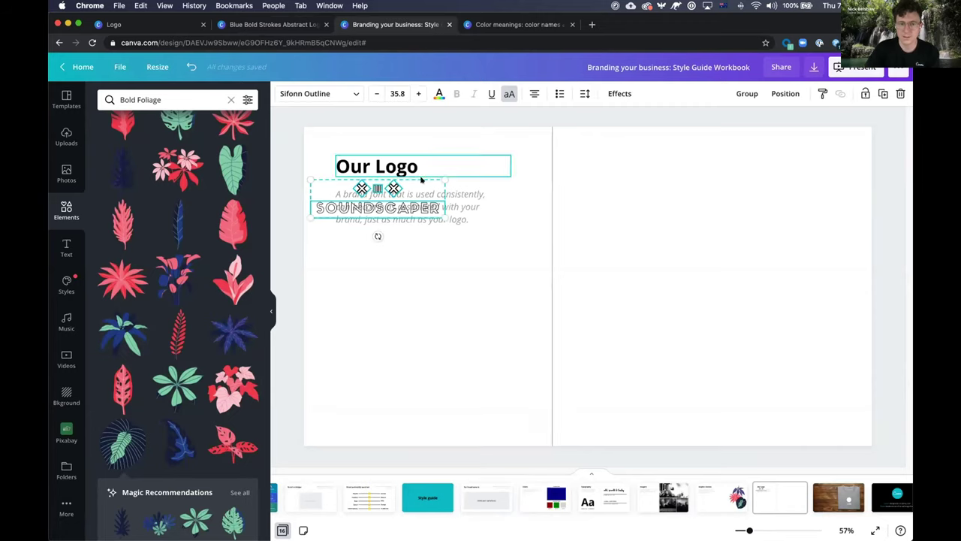
Move the pasted logo into the blank area beside the Our Logo text, enlarge it to nearly fill the width, and centre it.
{"action": "left_click_drag", "start_coordinate": [629, 252], "coordinate": [722, 283]}
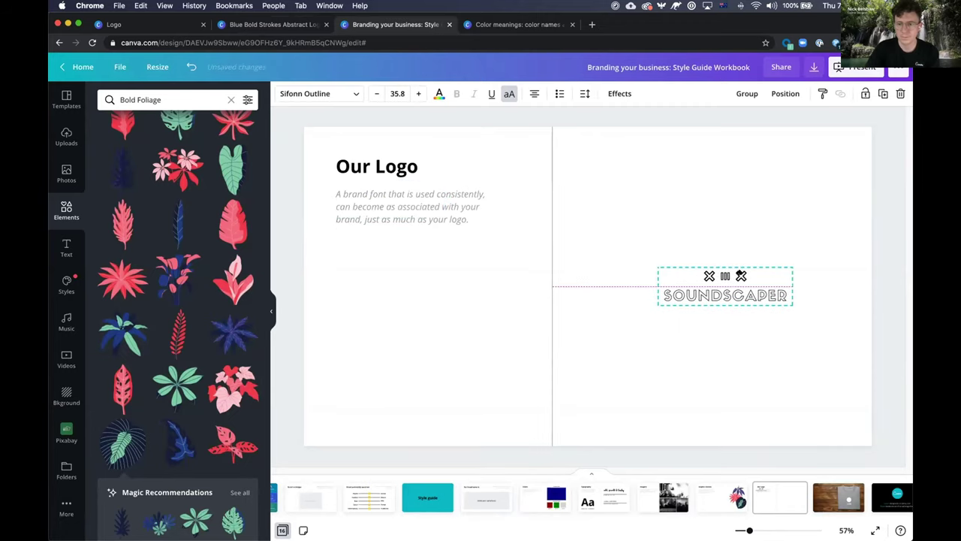
{"action": "left_click_drag", "start_coordinate": [837, 232], "coordinate": [853, 222]}
{"action": "left_click", "coordinate": [766, 184]}
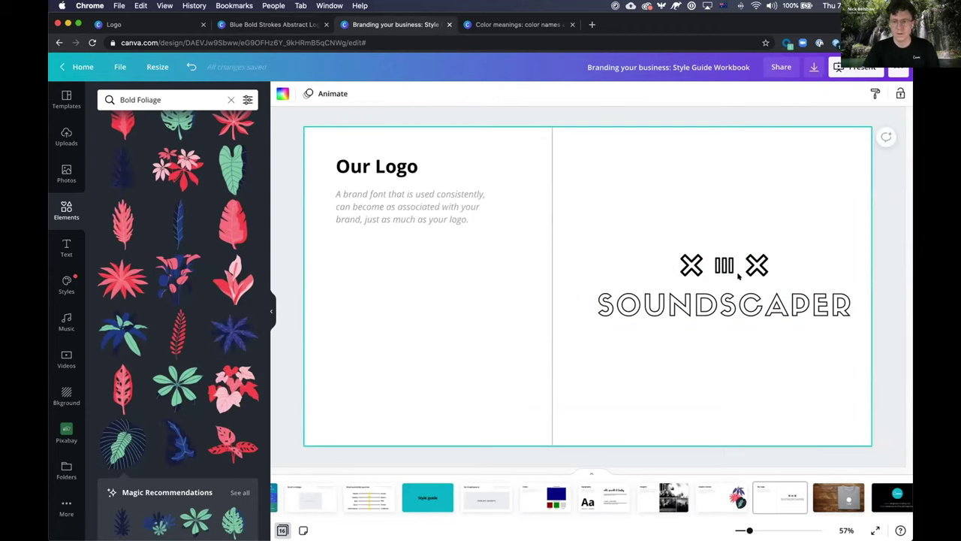
{"action": "left_click", "coordinate": [738, 300]}
{"action": "left_click_drag", "start_coordinate": [777, 315], "coordinate": [769, 315]}
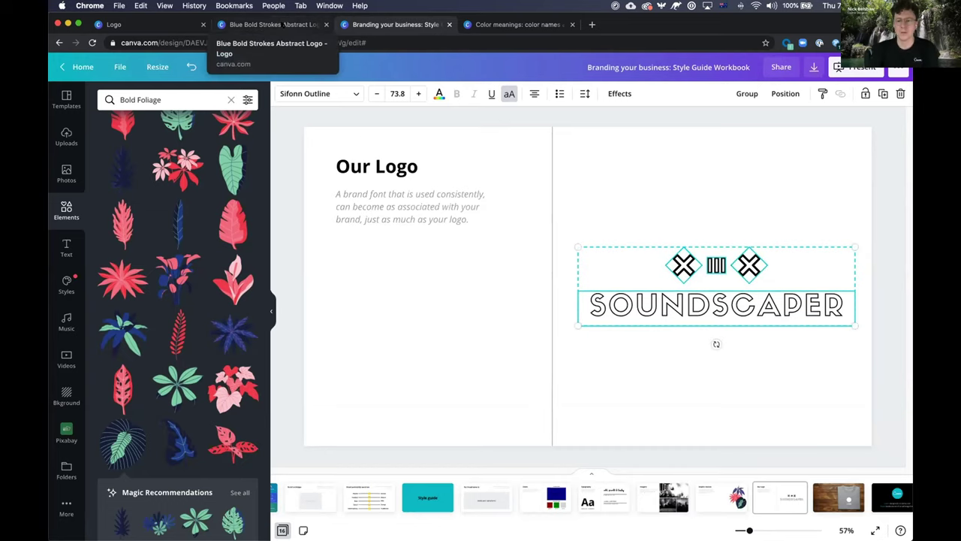
In the logo design, apply the Angelvale Hospital template to page 2 and inspect the Curve effect on its Soundscaper text.
{"action": "left_click", "coordinate": [284, 24]}
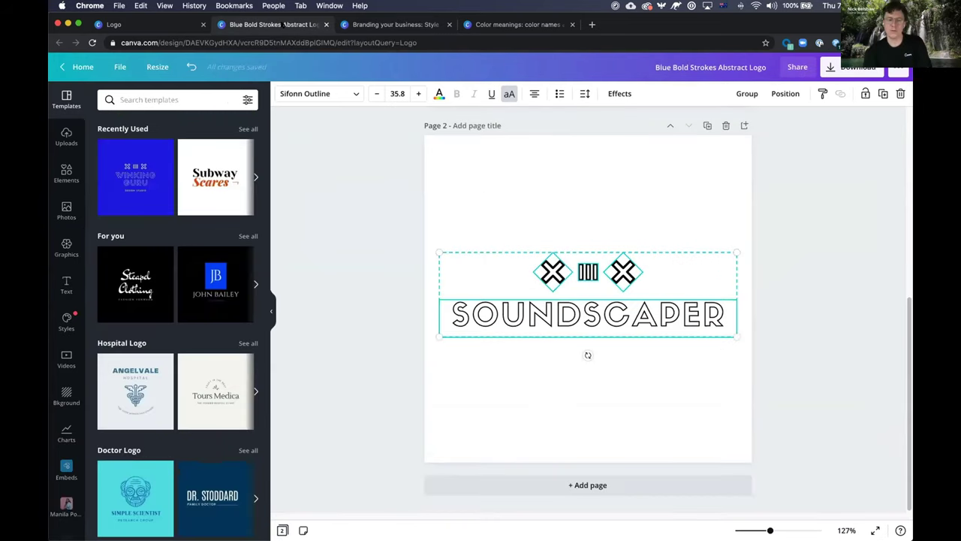
{"action": "left_click", "coordinate": [151, 387]}
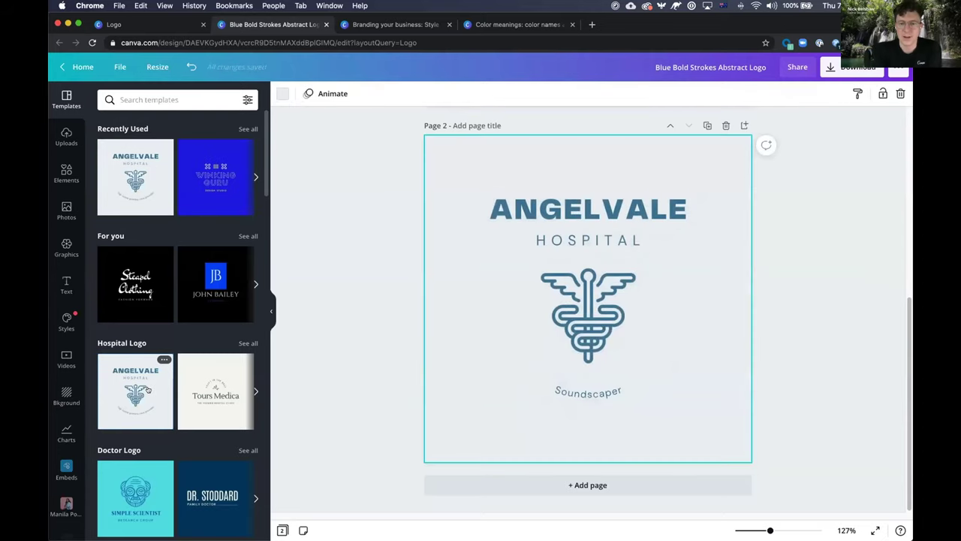
{"action": "left_click", "coordinate": [578, 393]}
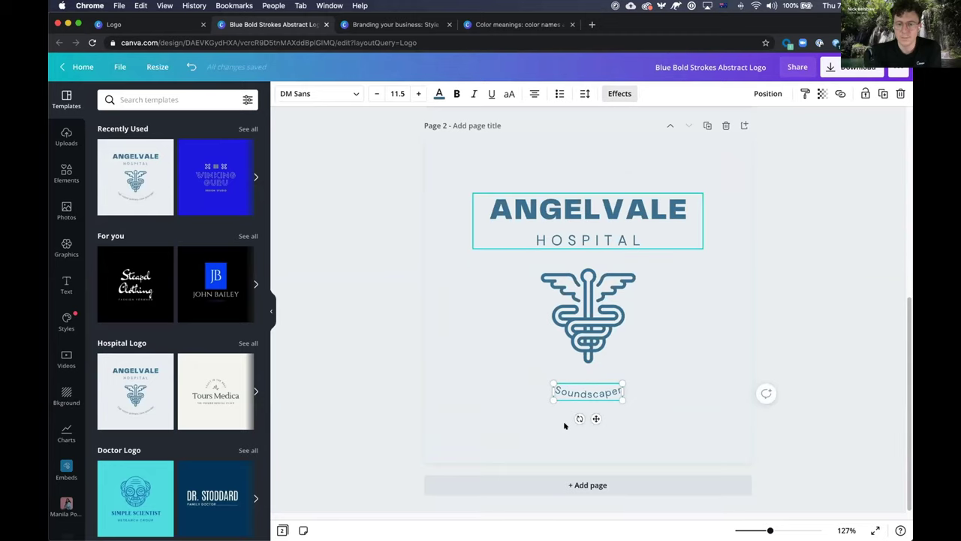
{"action": "left_click", "coordinate": [619, 93]}
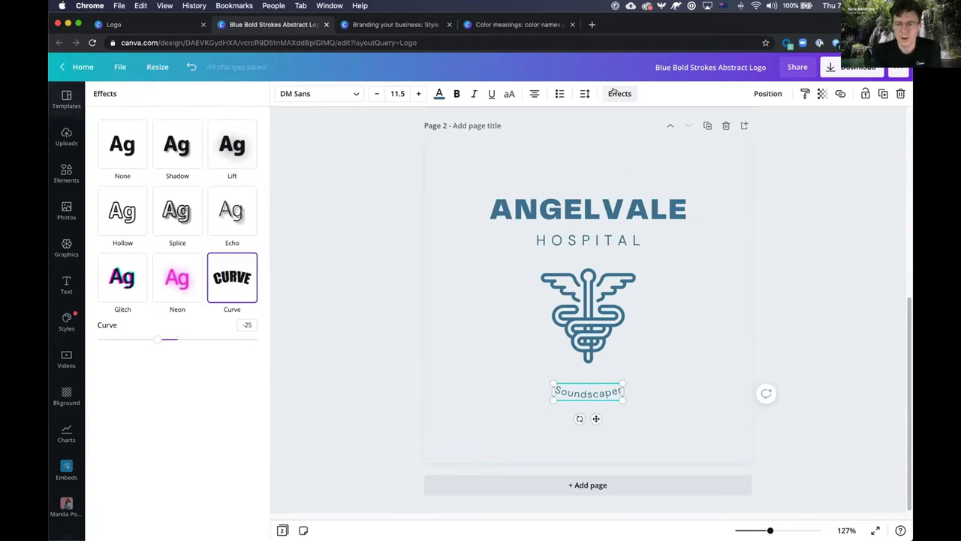
{"action": "mouse_move", "coordinate": [160, 337]}
{"action": "left_mouse_down"}
{"action": "mouse_move", "coordinate": [185, 339]}
{"action": "mouse_move", "coordinate": [116, 339]}
{"action": "mouse_move", "coordinate": [156, 339]}
{"action": "left_mouse_up"}
{"action": "key", "text": "Escape"}
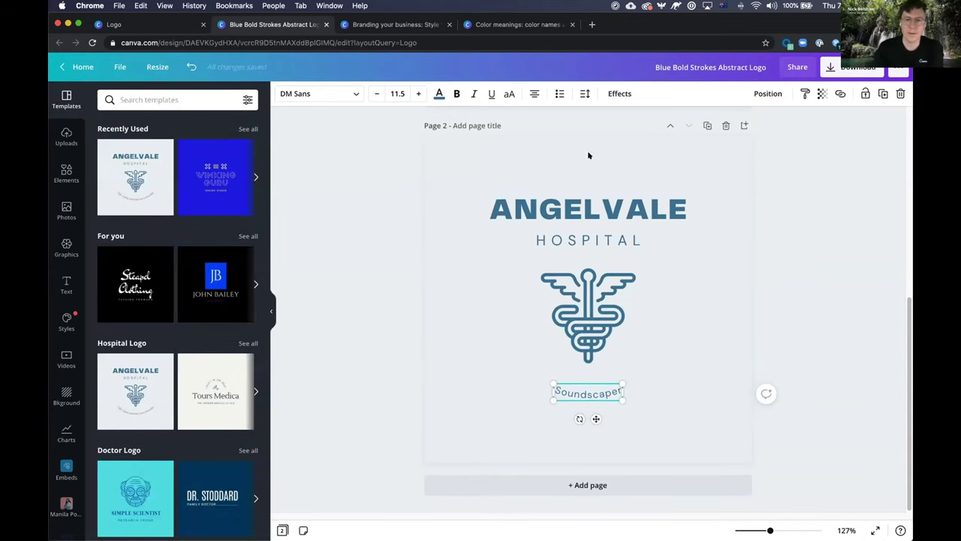
Return to the Style Guide Workbook and view the grey T-shirt logo mockup page.
{"action": "left_click", "coordinate": [498, 24]}
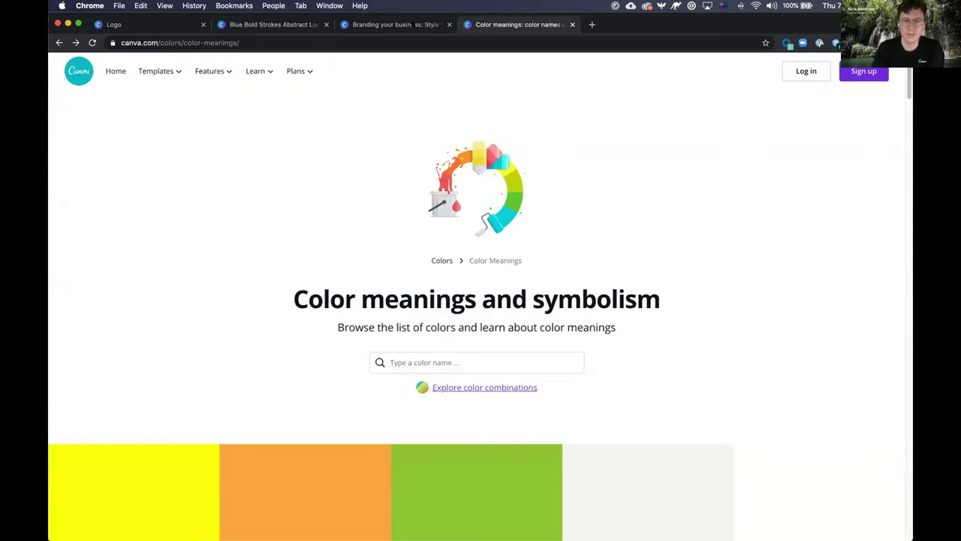
{"action": "left_click", "coordinate": [411, 25]}
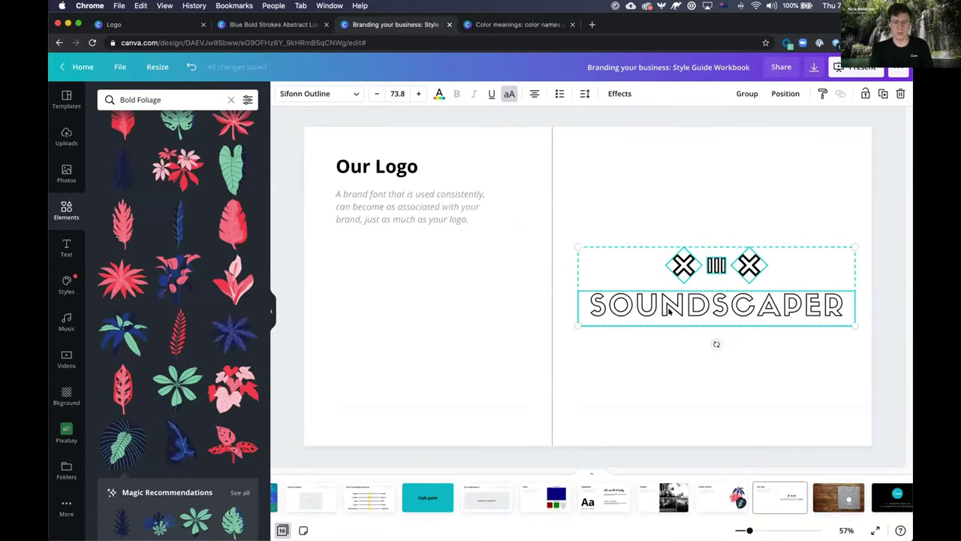
{"action": "left_click", "coordinate": [836, 493]}
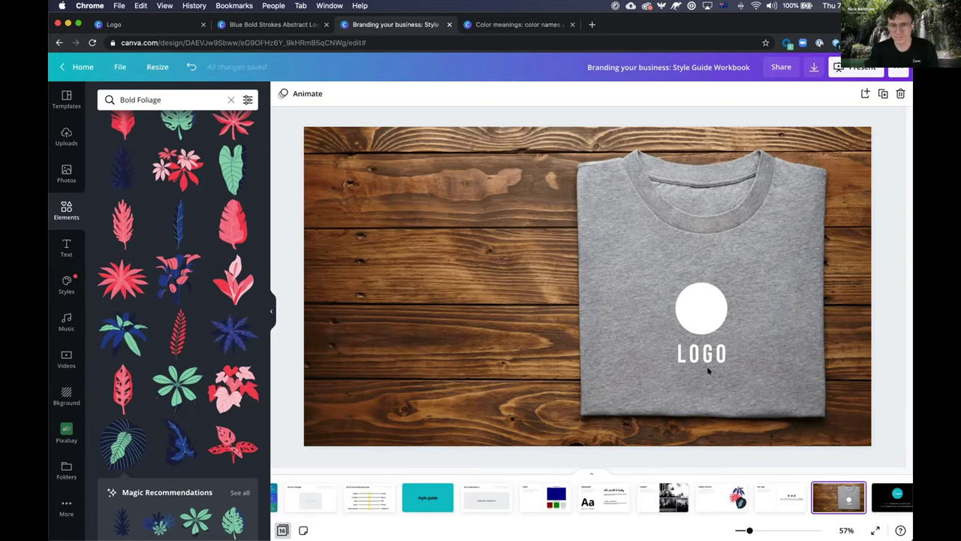
{"action": "key", "text": "ctrl+Right"}
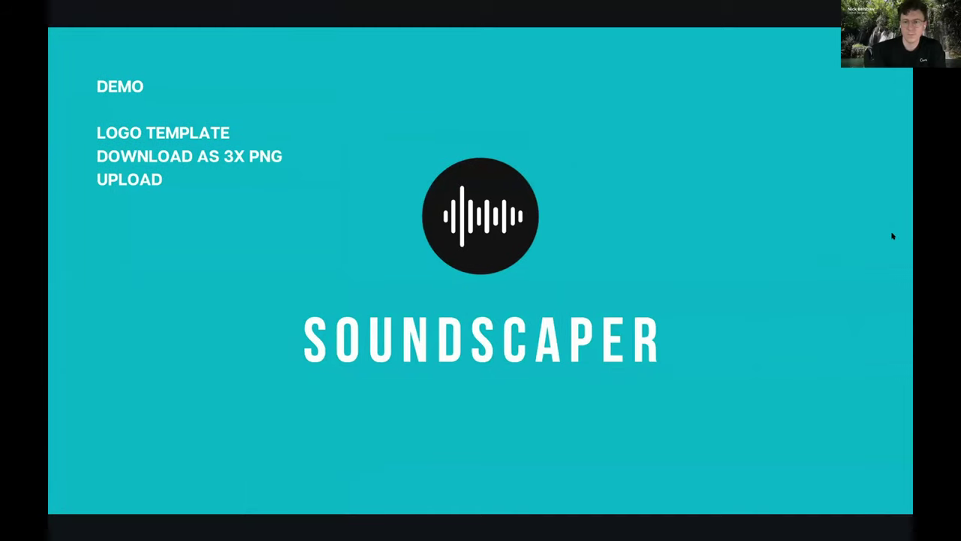
{"action": "key", "text": "Right"}
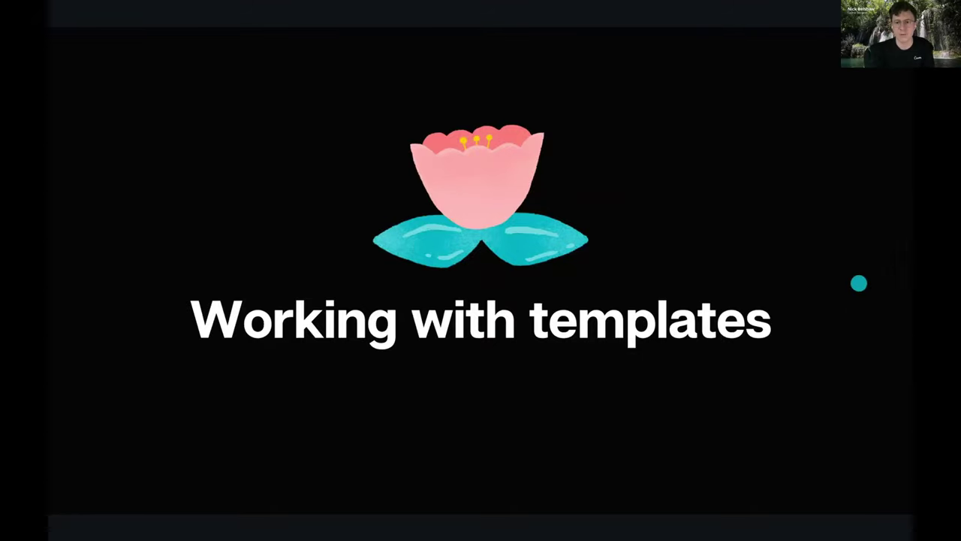
{"action": "left_click", "coordinate": [863, 282]}
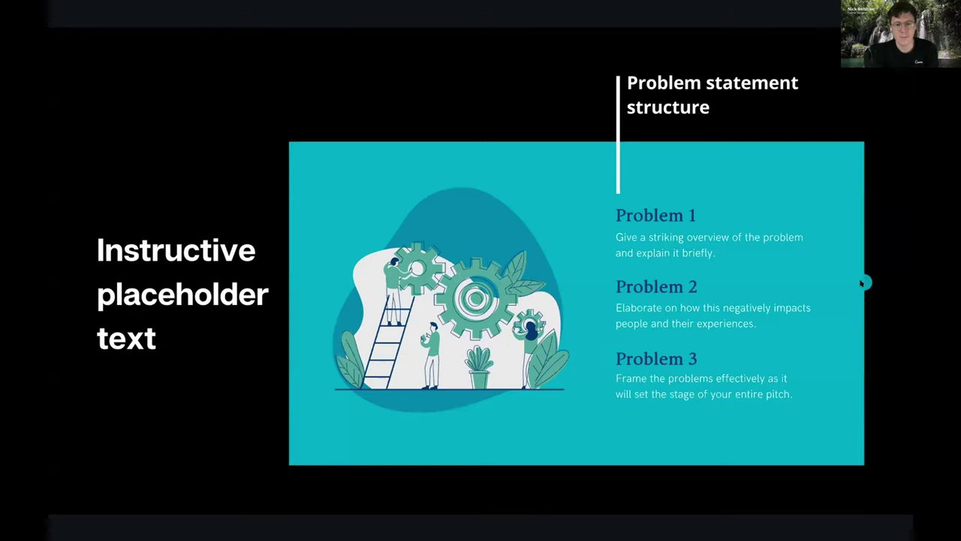
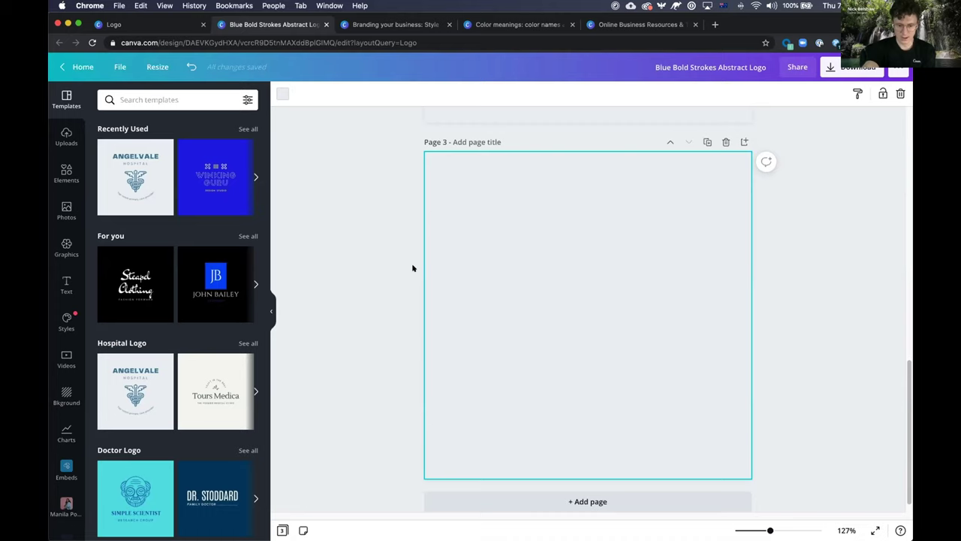
Add a text box to the blank page 3 of the logo design and compare its font with the SOUNDSCAPER logo on page 1.
{"action": "key", "text": "t"}
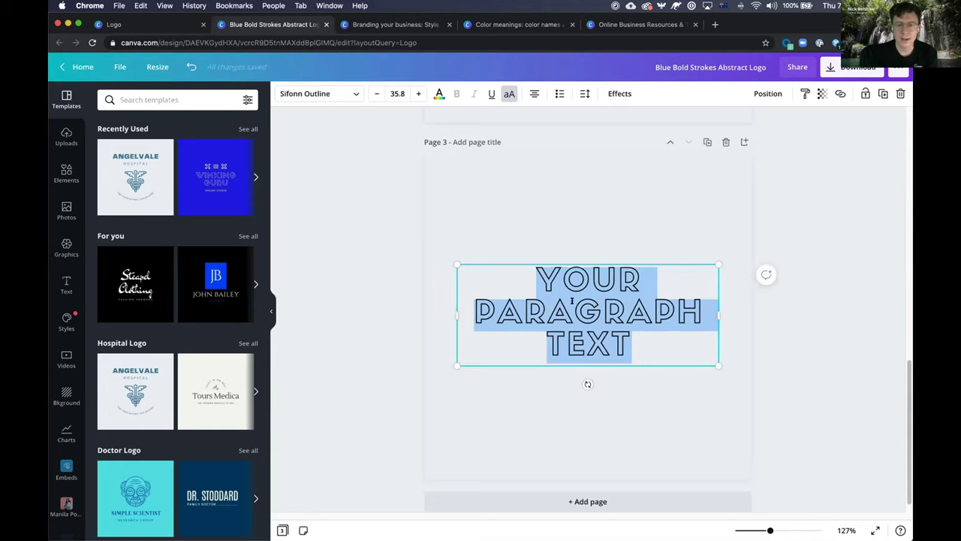
{"action": "scroll", "coordinate": [571, 205], "scroll_direction": "up", "scroll_amount": 5}
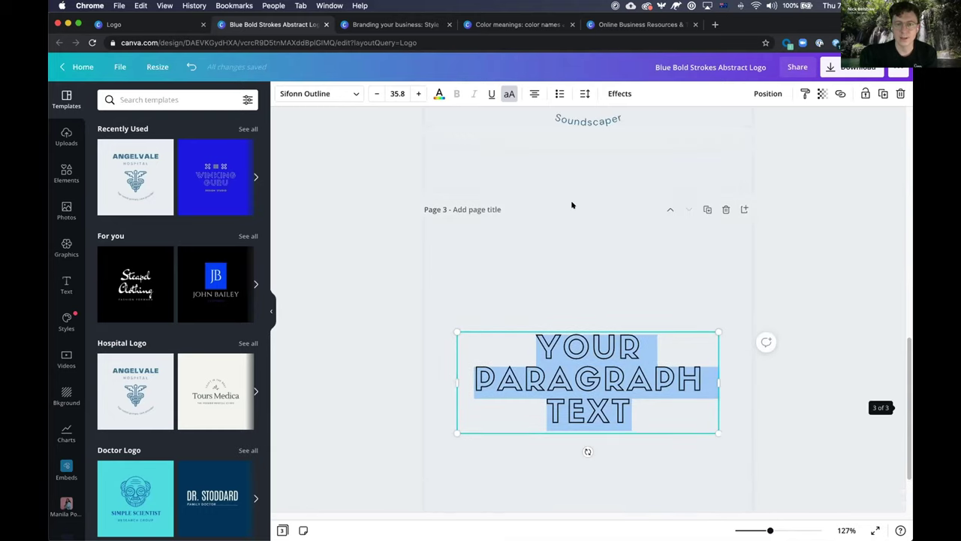
{"action": "scroll", "coordinate": [575, 250], "scroll_direction": "down", "scroll_amount": 2}
{"action": "scroll", "coordinate": [576, 256], "scroll_direction": "up", "scroll_amount": 8}
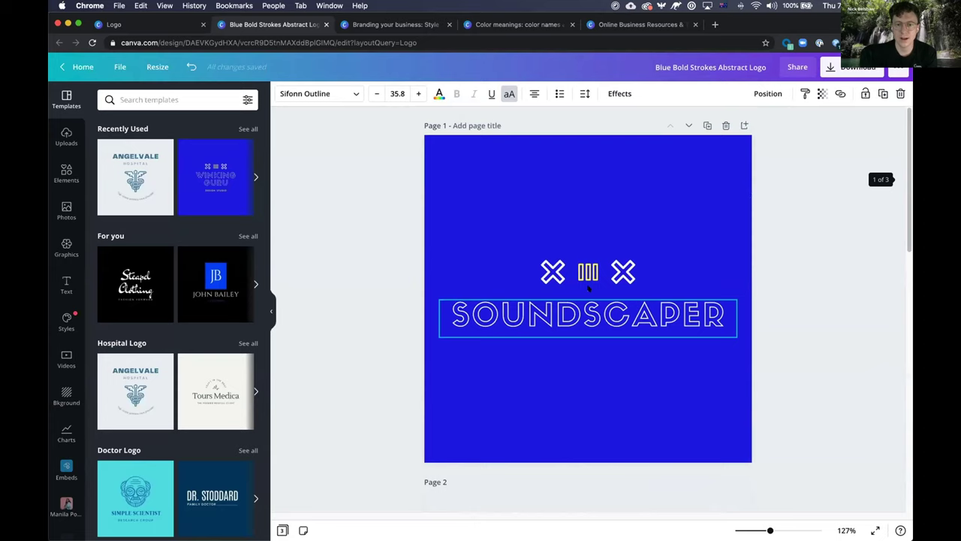
{"action": "scroll", "coordinate": [590, 291], "scroll_direction": "down", "scroll_amount": 10}
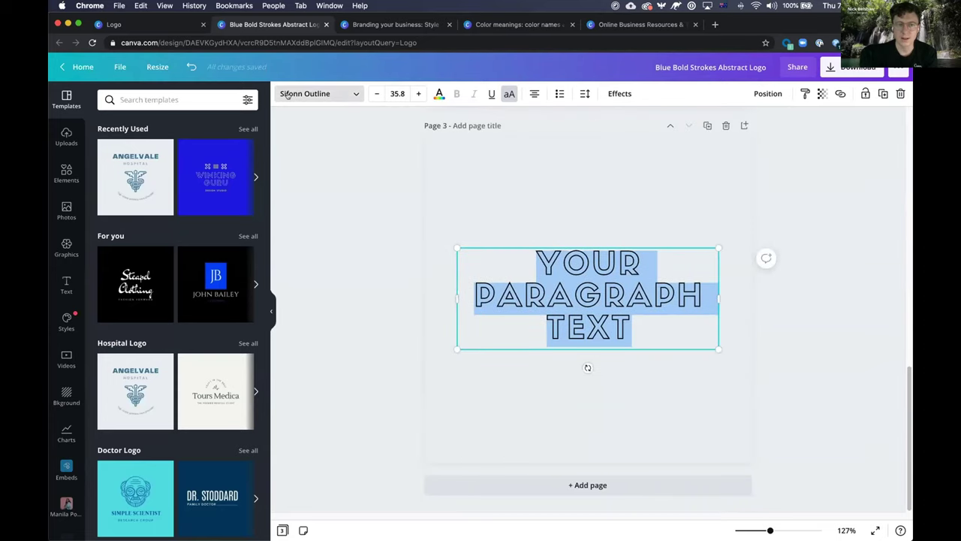
Browse the recent, brand and uploaded fonts available for the page 3 text and open the font search suggestions.
{"action": "left_click", "coordinate": [351, 92]}
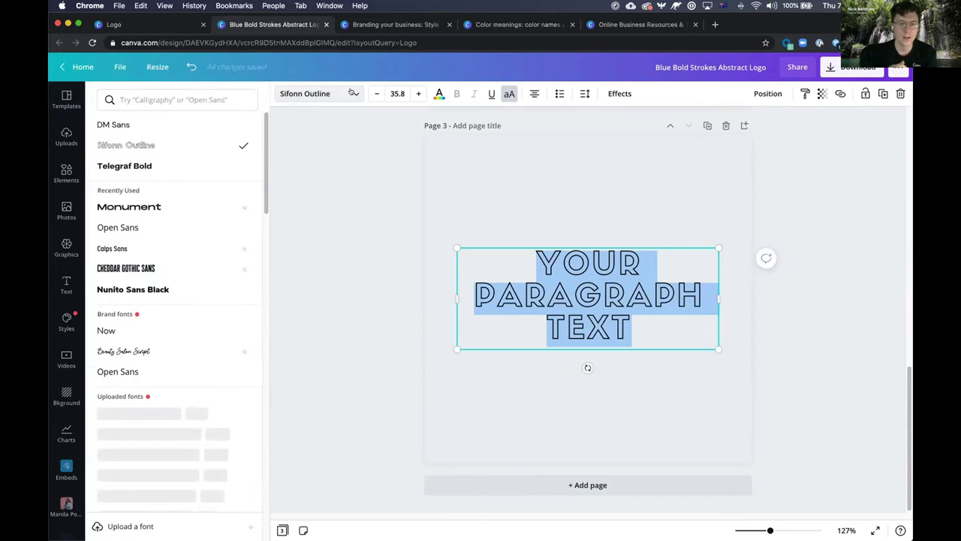
{"action": "scroll", "coordinate": [202, 266], "scroll_direction": "down", "scroll_amount": 5}
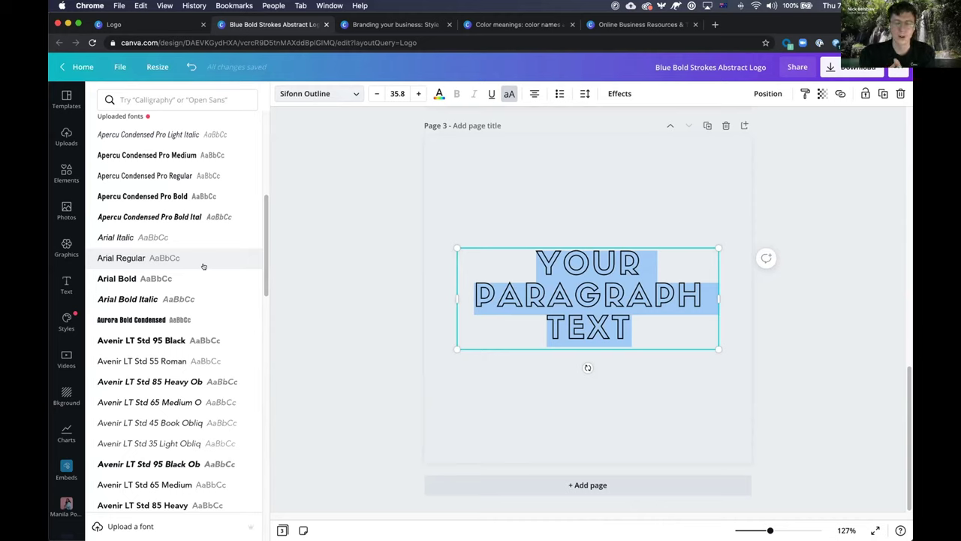
{"action": "scroll", "coordinate": [202, 265], "scroll_direction": "up", "scroll_amount": 5}
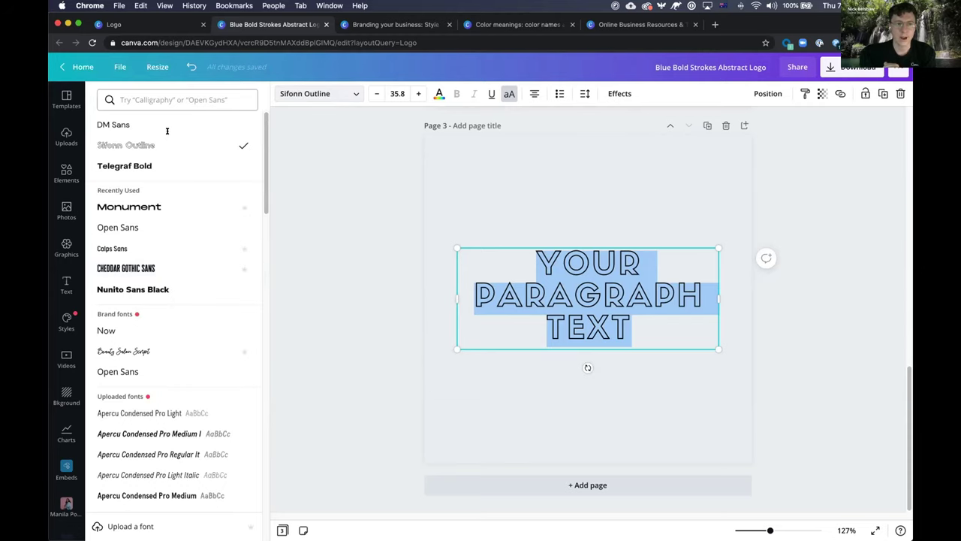
{"action": "left_click", "coordinate": [160, 94]}
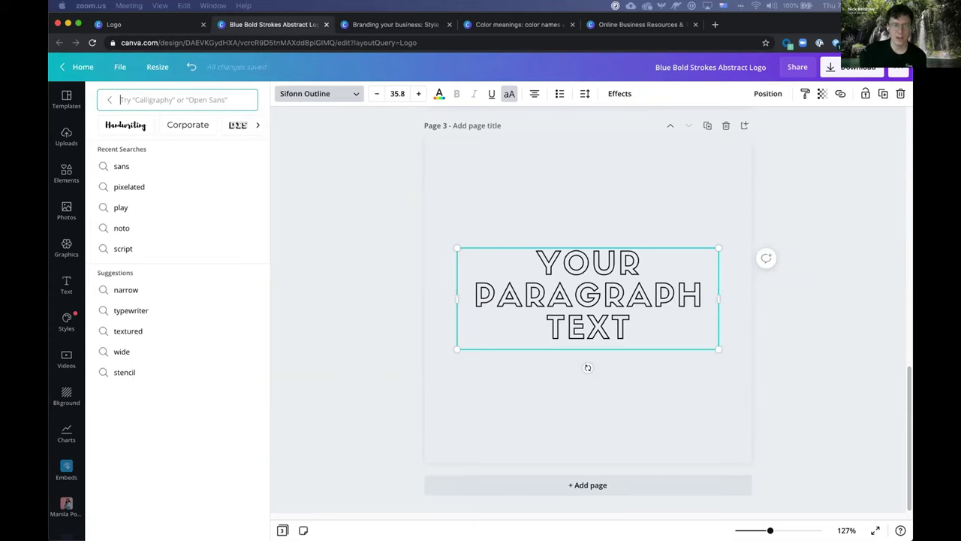
Open YouTube in a new browser tab and search for canva.
{"action": "left_click", "coordinate": [384, 26]}
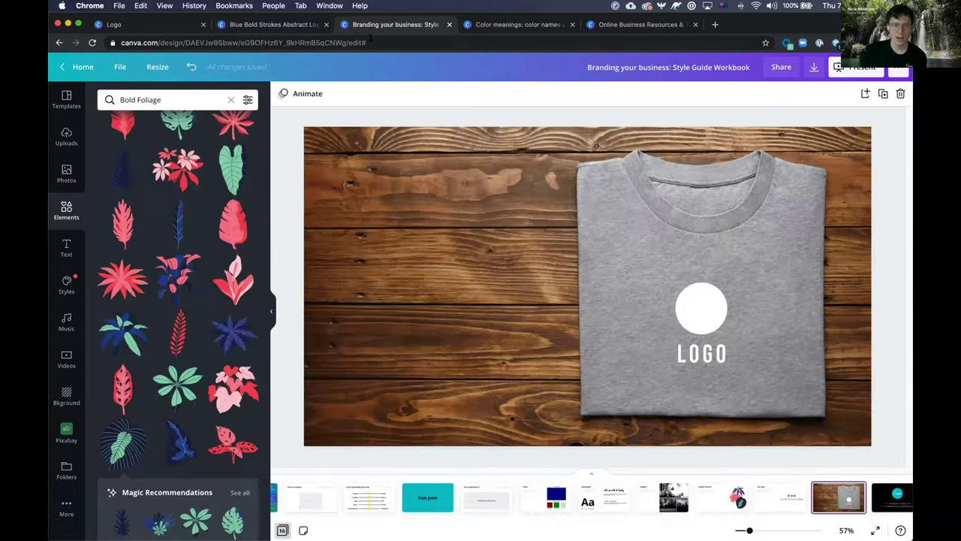
{"action": "key", "text": "super+t"}
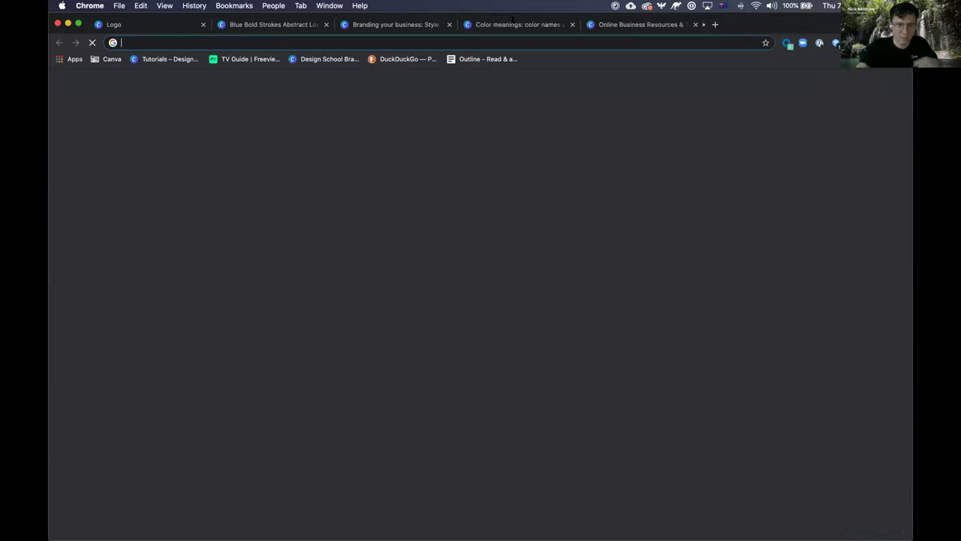
{"action": "type", "text": "you"}
{"action": "key", "text": "Return"}
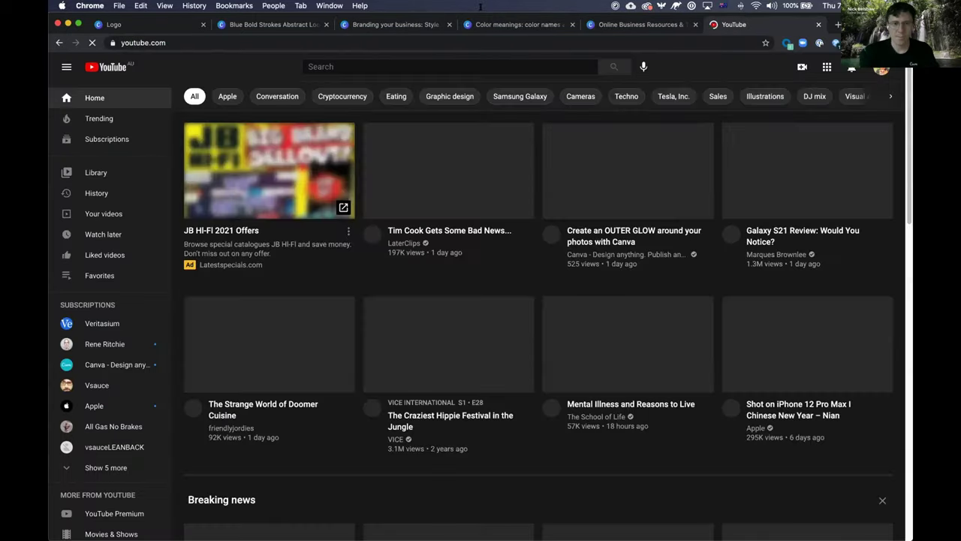
{"action": "left_click", "coordinate": [413, 64]}
{"action": "type", "text": "canva"}
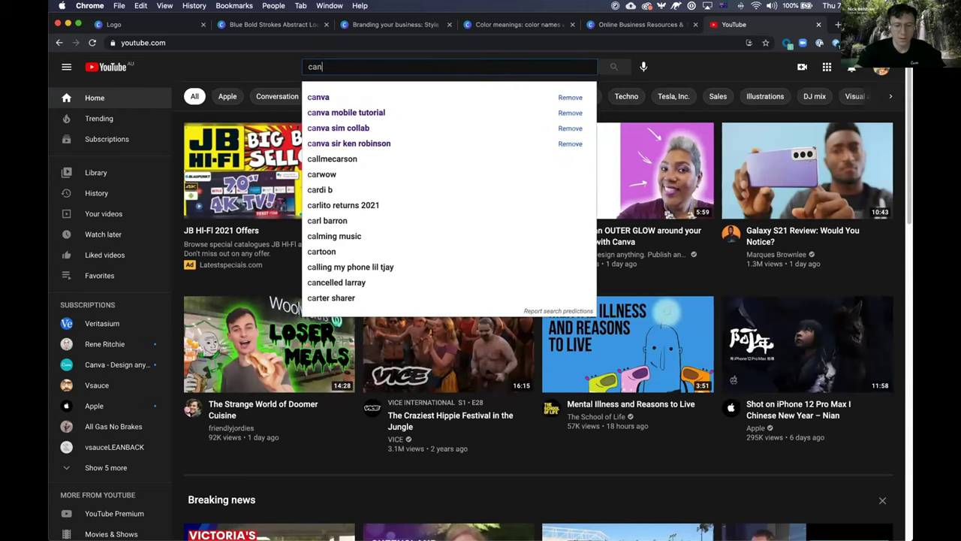
{"action": "left_click", "coordinate": [373, 94]}
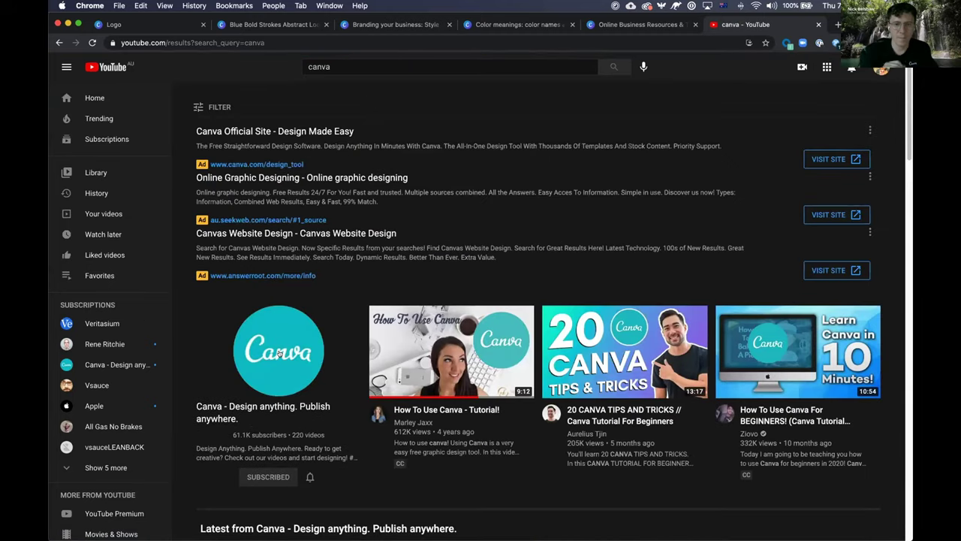
Open Canva's official YouTube channel and look through its featured, #CanvaChallenge, Canva Tutorials and Design with Canva video sections.
{"action": "left_click", "coordinate": [279, 353]}
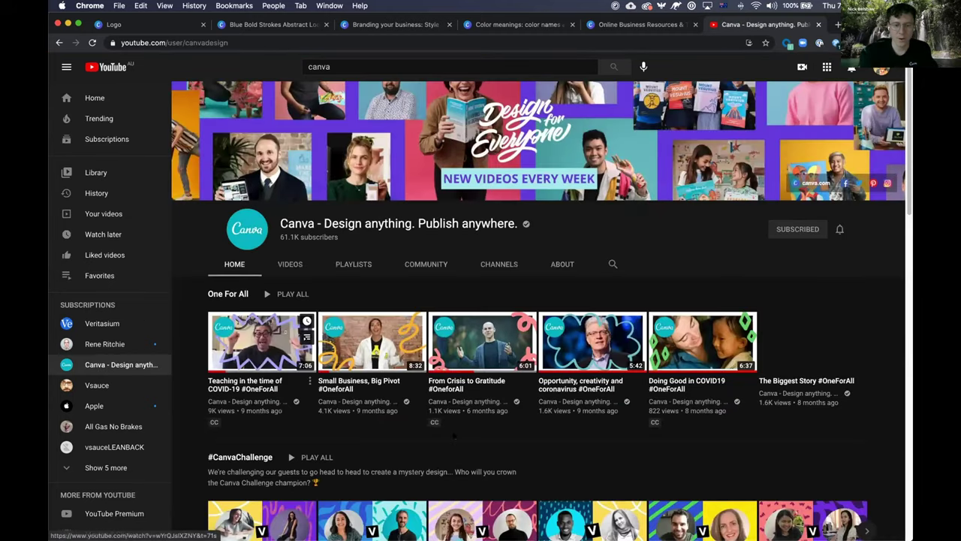
{"action": "scroll", "coordinate": [465, 375], "scroll_direction": "down", "scroll_amount": 5}
{"action": "scroll", "coordinate": [453, 435], "scroll_direction": "down", "scroll_amount": 3}
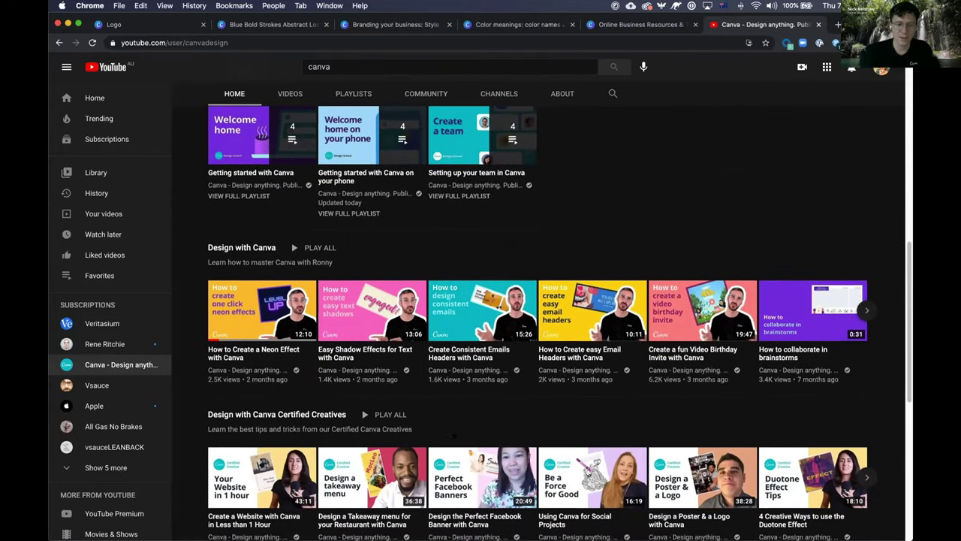
{"action": "scroll", "coordinate": [453, 434], "scroll_direction": "down", "scroll_amount": 3}
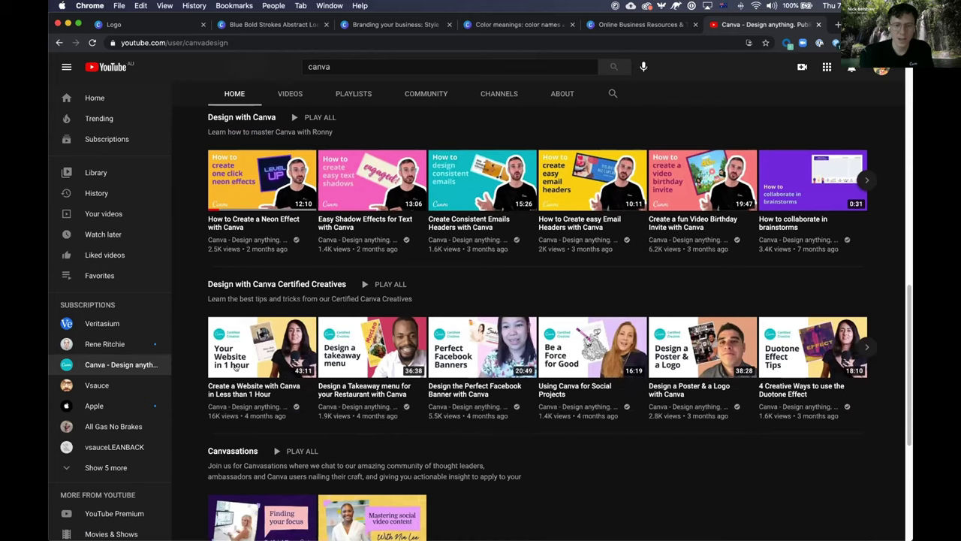
{"action": "mouse_move", "coordinate": [616, 369]}
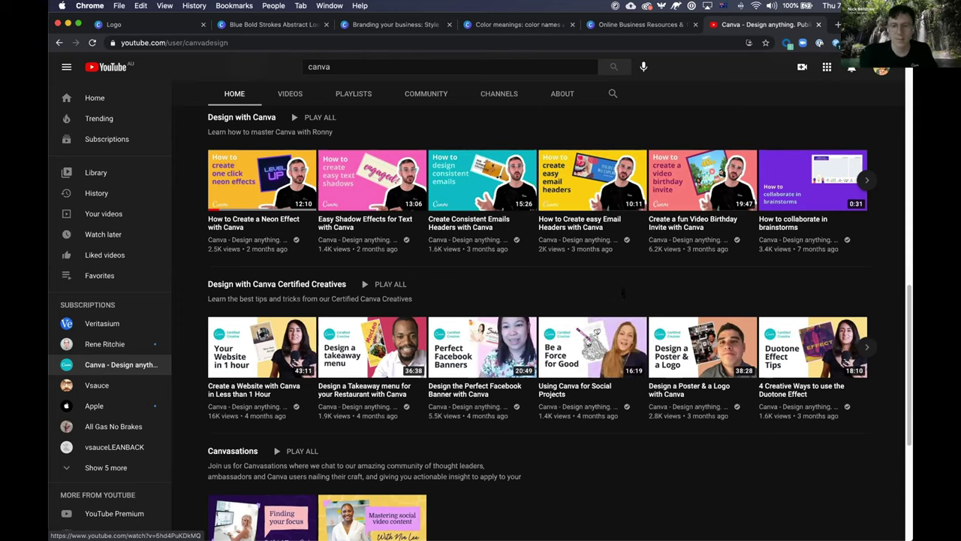
{"action": "scroll", "coordinate": [626, 285], "scroll_direction": "up", "scroll_amount": 5}
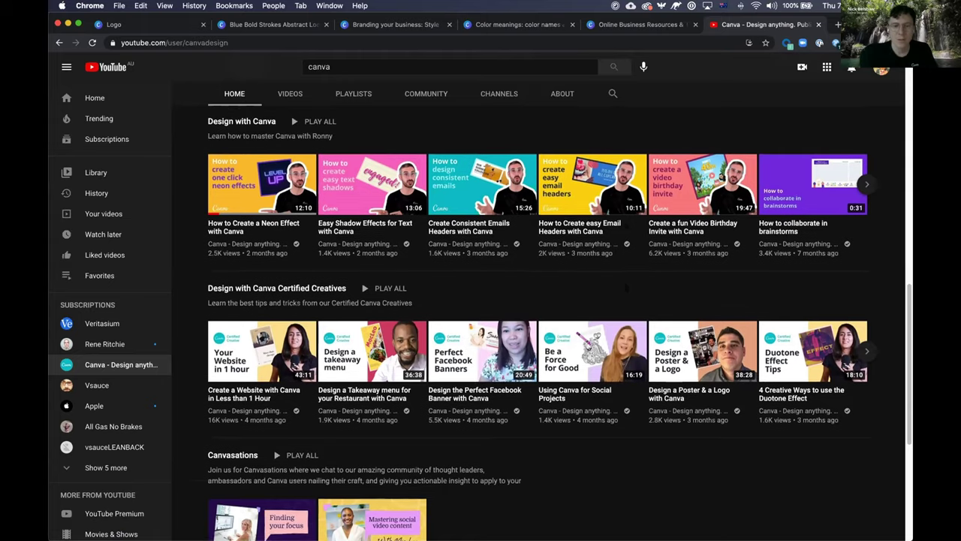
{"action": "scroll", "coordinate": [626, 286], "scroll_direction": "up", "scroll_amount": 5}
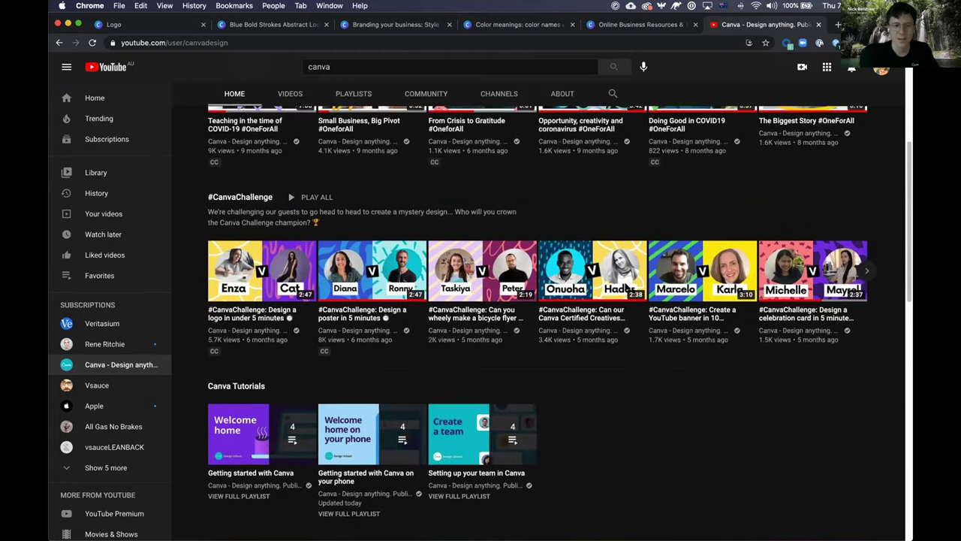
{"action": "scroll", "coordinate": [625, 284], "scroll_direction": "up", "scroll_amount": 1}
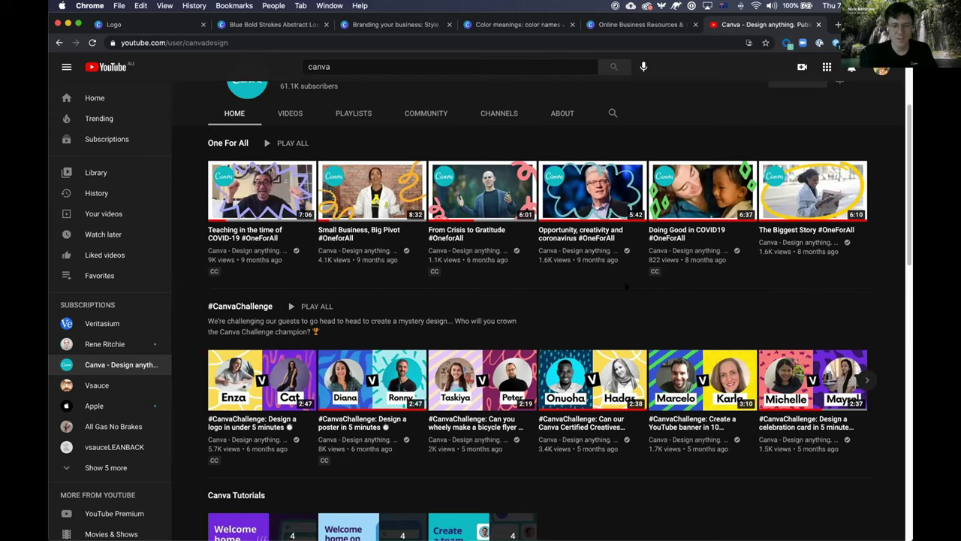
{"action": "scroll", "coordinate": [626, 285], "scroll_direction": "down", "scroll_amount": 1}
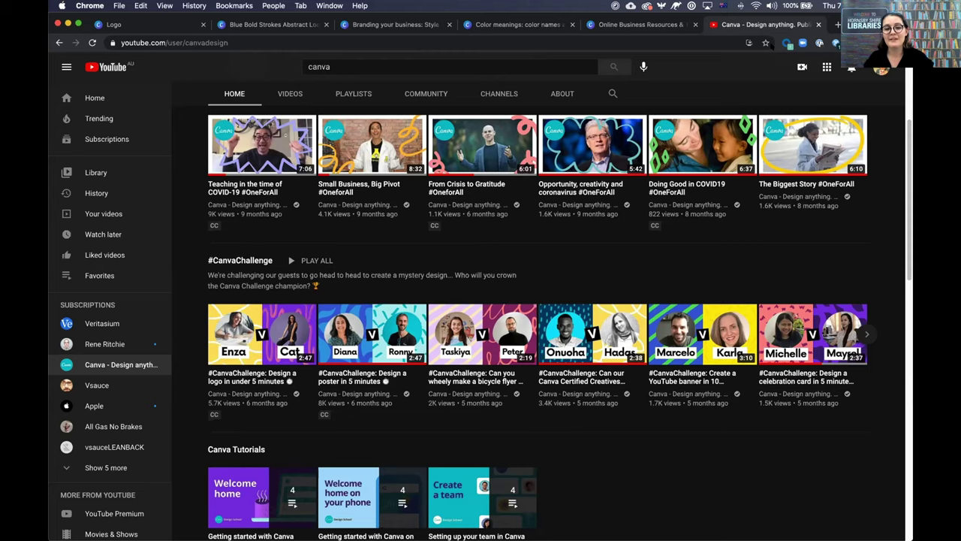
{"action": "scroll", "coordinate": [748, 156], "scroll_direction": "up", "scroll_amount": 4}
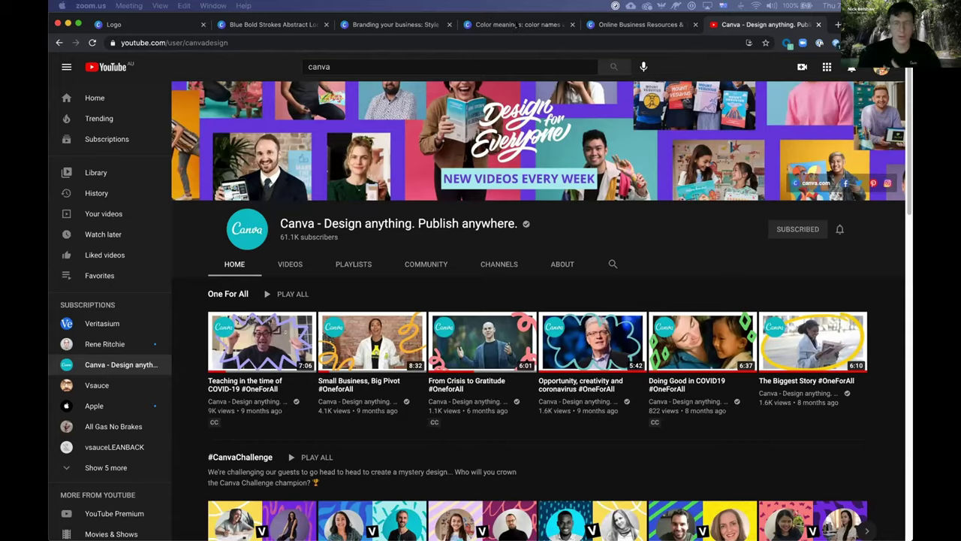
Search Google for type wolf in a new browser tab and open the Typewolf website.
{"action": "left_click", "coordinate": [539, 25]}
{"action": "key", "text": "super+t"}
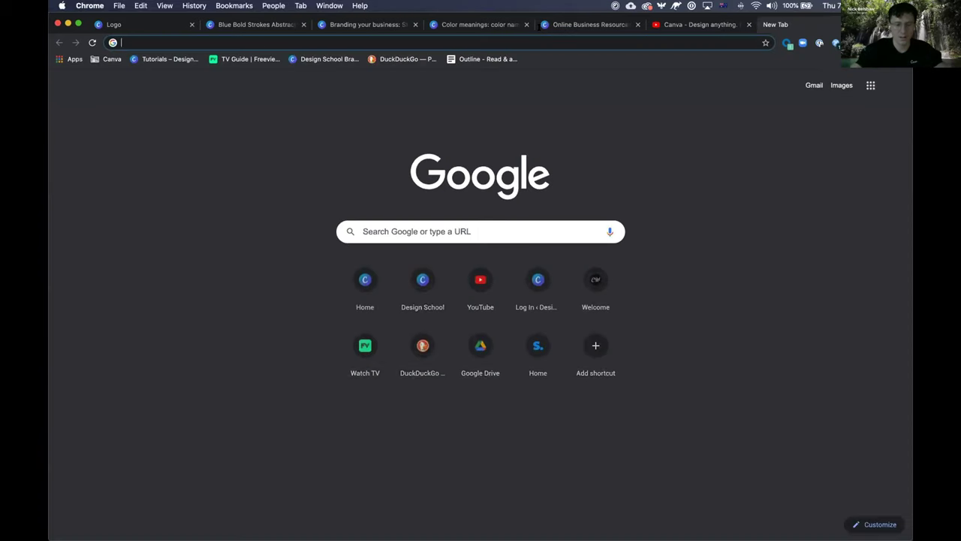
{"action": "type", "text": "ty"}
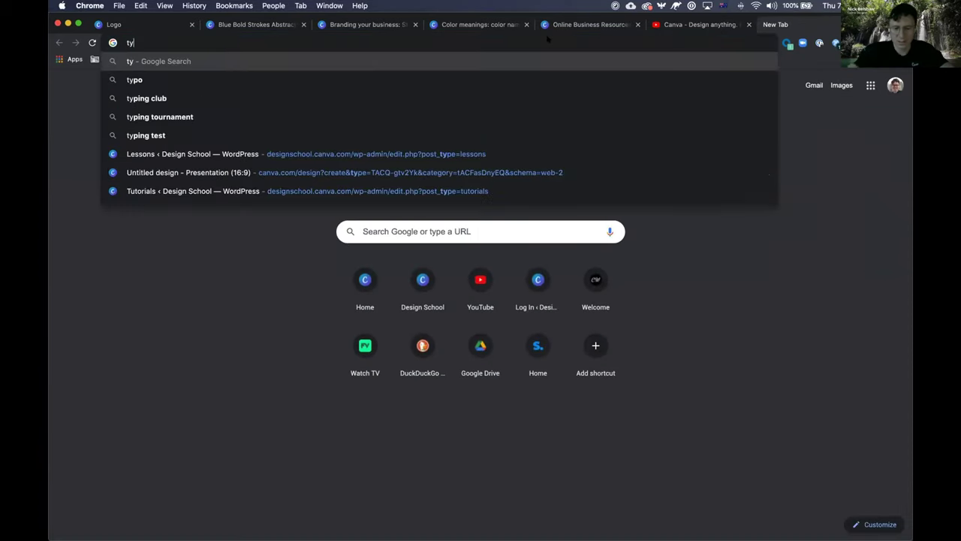
{"action": "type", "text": "pe wolf"}
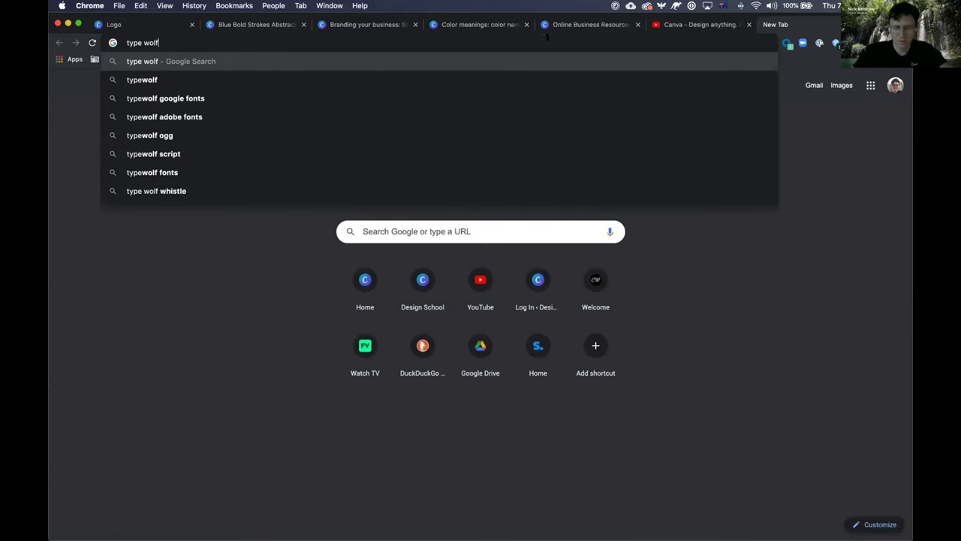
{"action": "key", "text": "Return"}
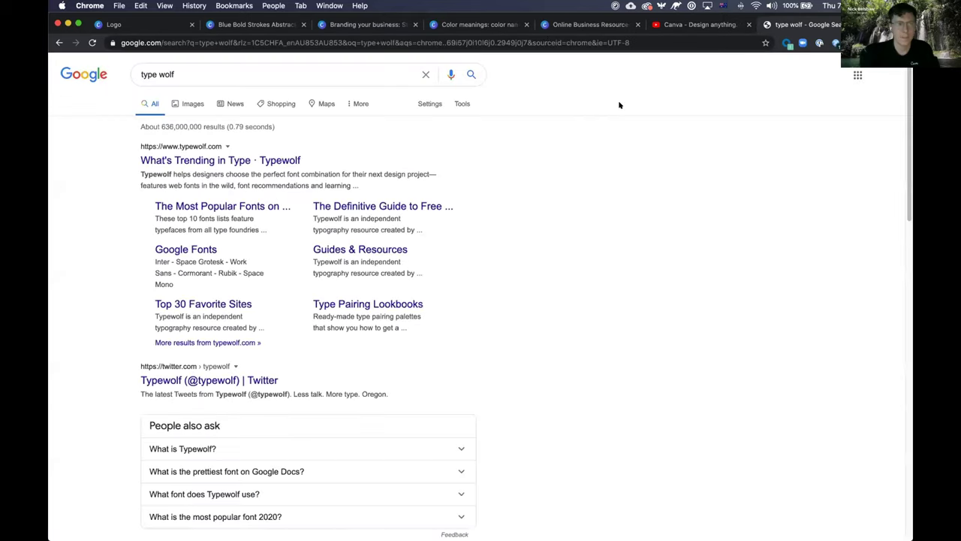
{"action": "left_click", "coordinate": [211, 159]}
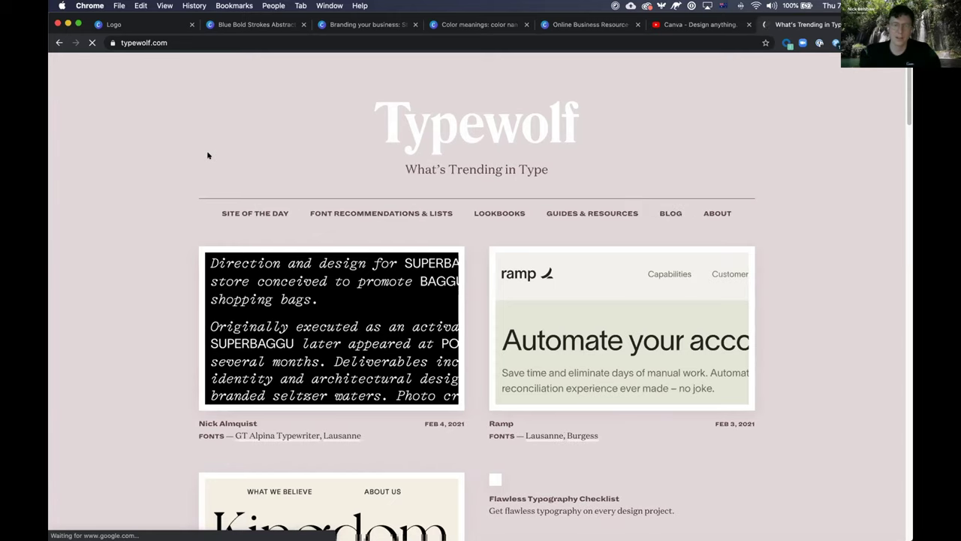
Open the Lausanne font page from the Ramp entry on Typewolf and review its similar fonts, free alternatives and suggested pairing.
{"action": "scroll", "coordinate": [208, 156], "scroll_direction": "down", "scroll_amount": 5}
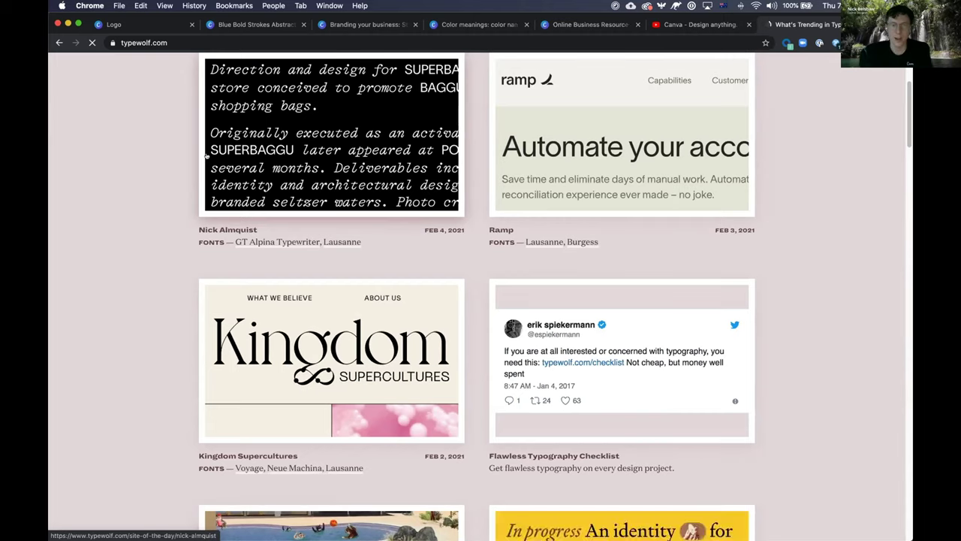
{"action": "left_click", "coordinate": [535, 238]}
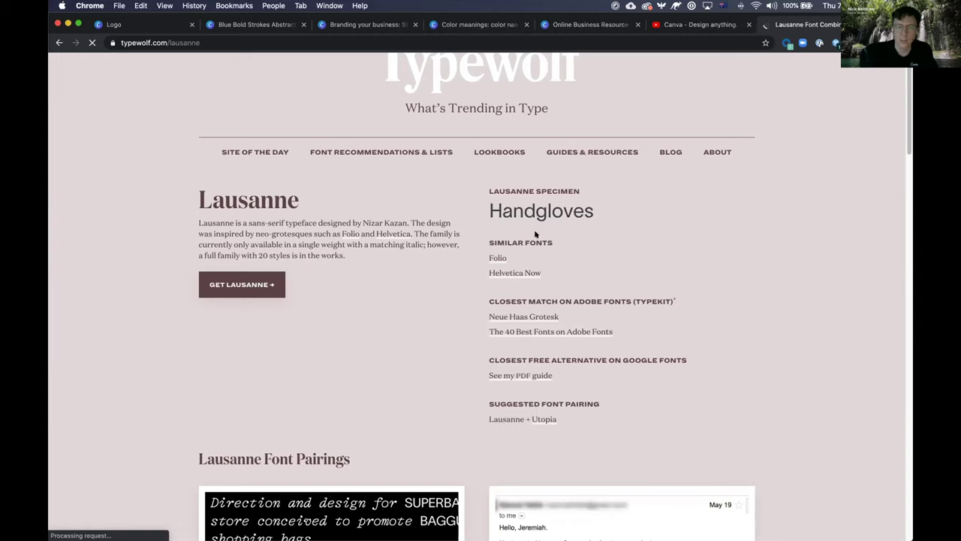
{"action": "left_click", "coordinate": [529, 274]}
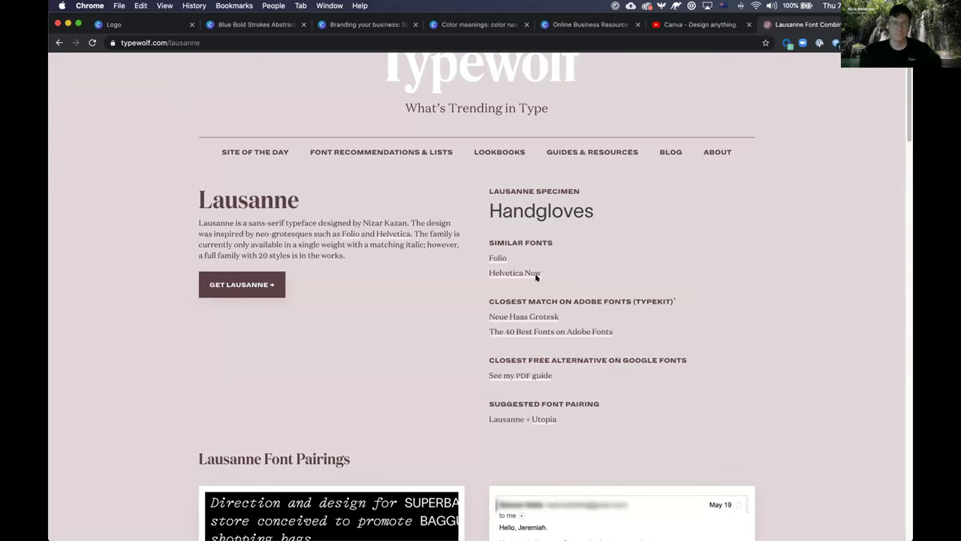
{"action": "scroll", "coordinate": [537, 277], "scroll_direction": "up", "scroll_amount": 2}
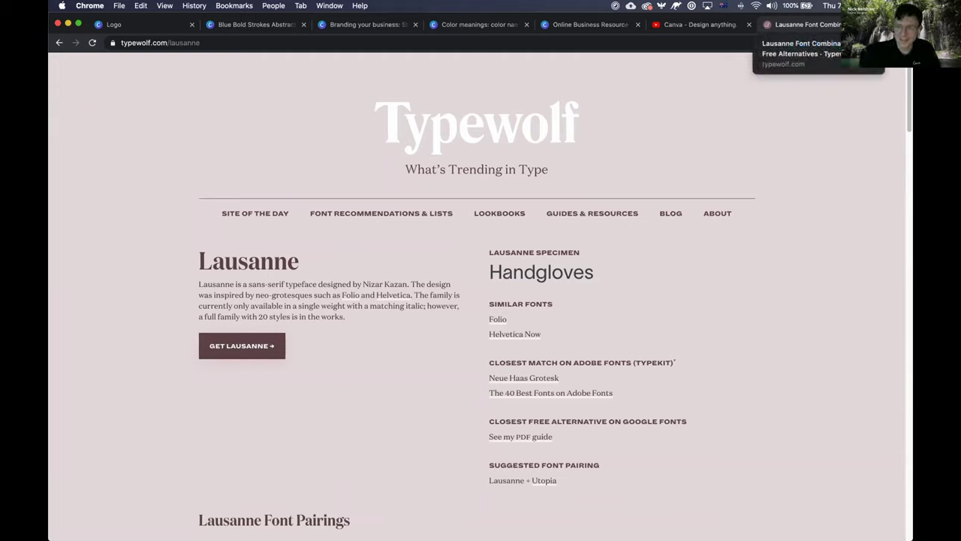
Close the Typewolf page and return to page 3 of the Blue Bold Strokes Abstract Logo design in Canva.
{"action": "left_click", "coordinate": [860, 24]}
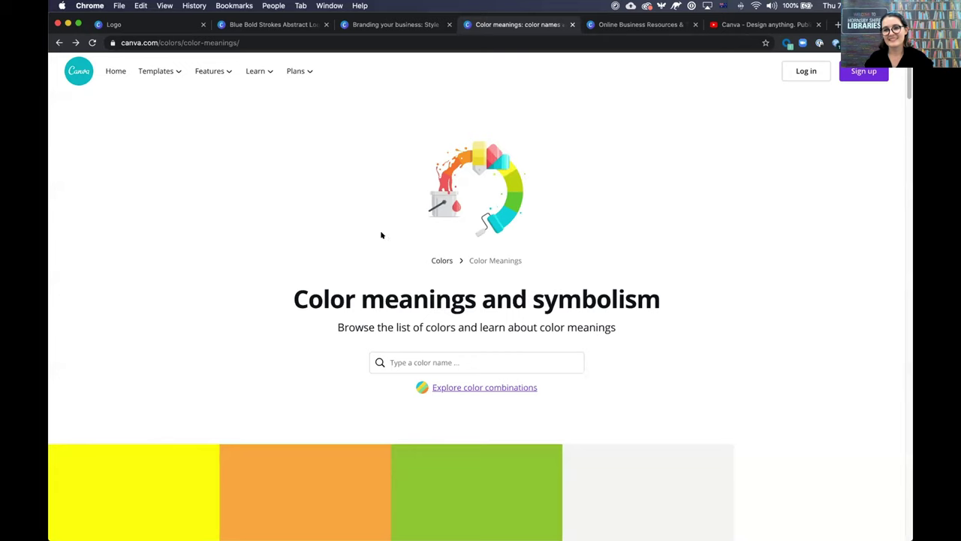
{"action": "left_click", "coordinate": [286, 24]}
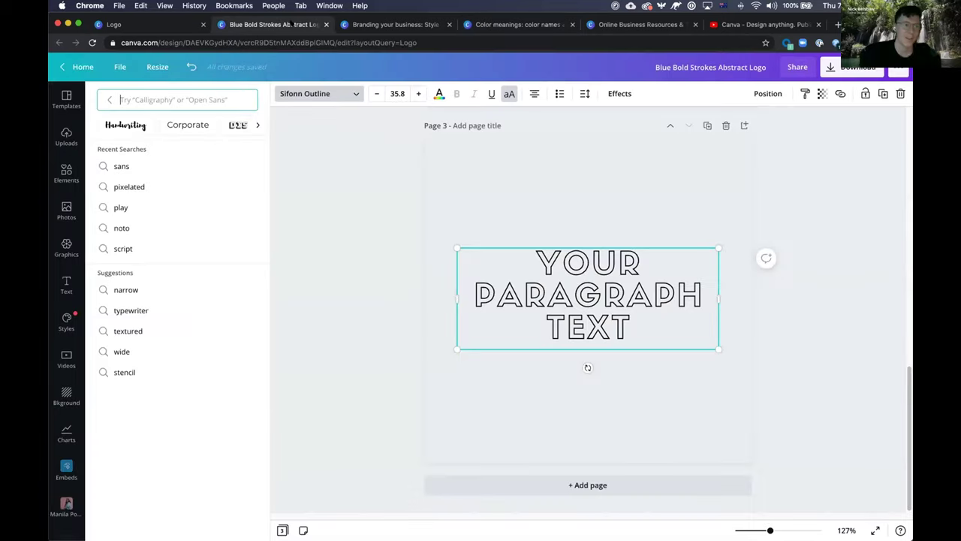